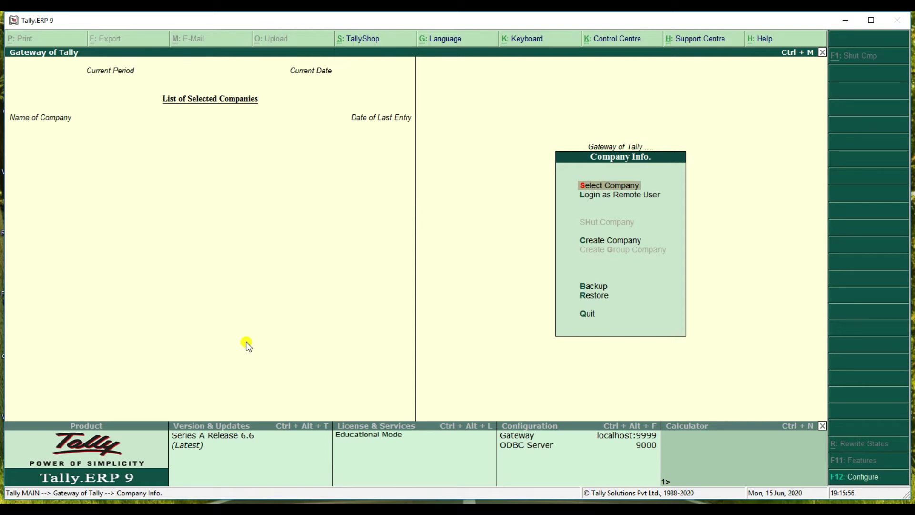
Step: Start creating a new company and enter the owner's name as both company name and mailing name
key(Down)
key(Down)
key(Return)
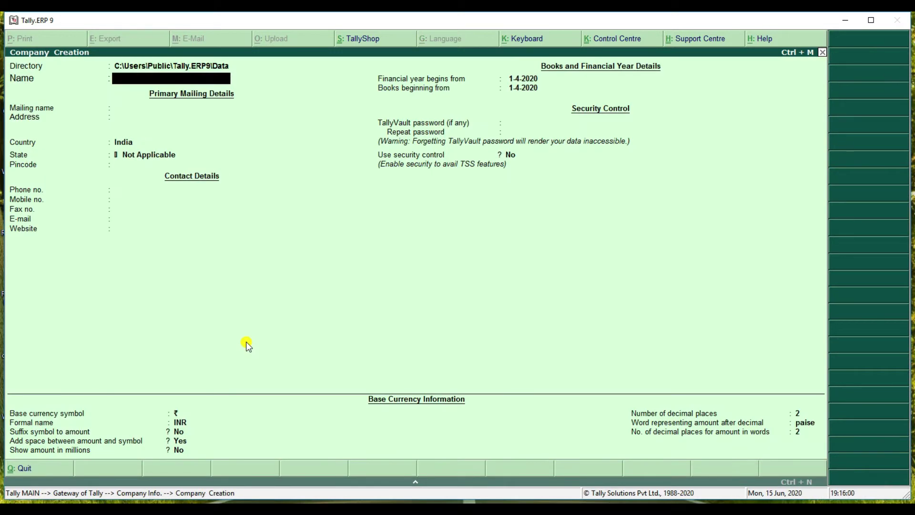
text(Mr Kums)
text(r)
key(BackSpace)
key(BackSpace)
text(ar)
key(Return)
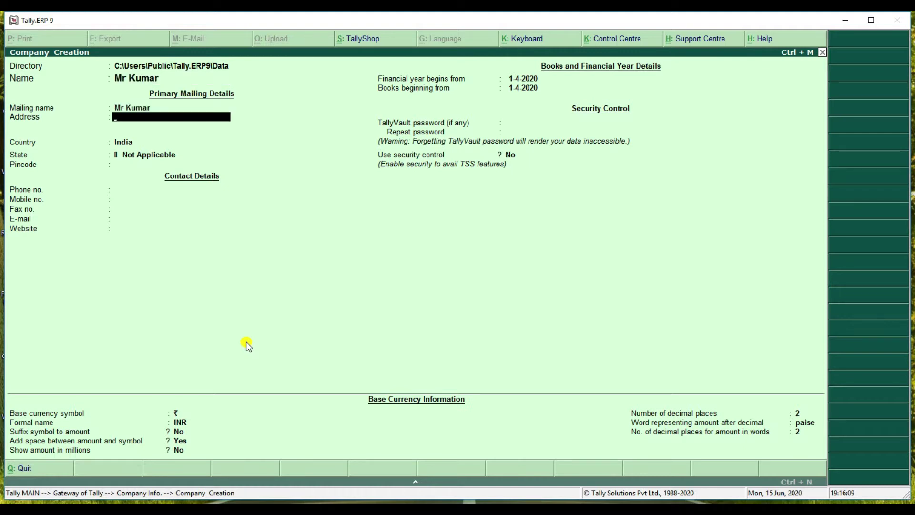
Step: Fill in the company's address, set the state to Andhra Pradesh, and save the company with the other details left at default
text(Rjy)
key(Return)
key(Return)
key(Return)
key(Return)
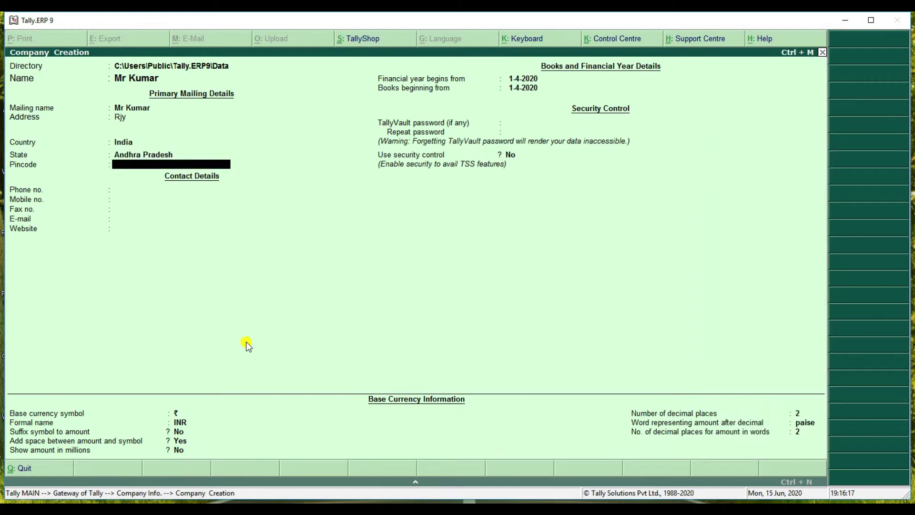
key(Return)
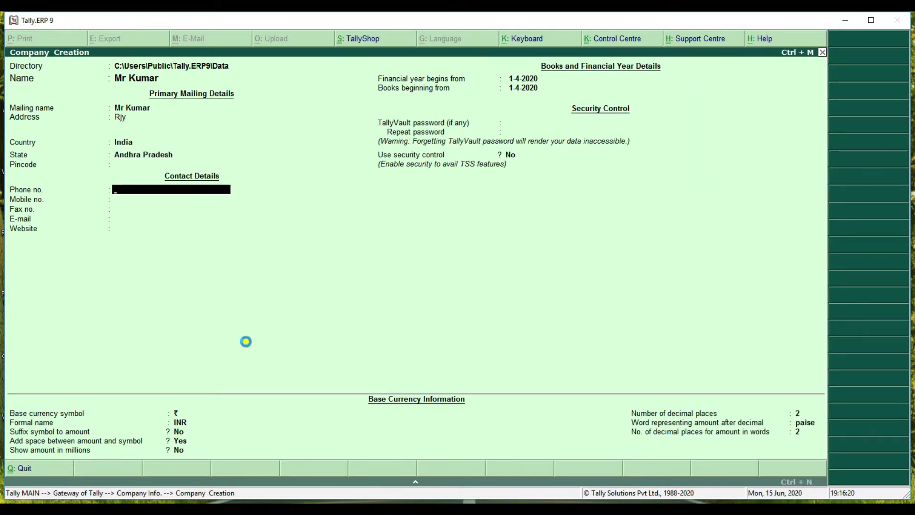
key(ctrl+a)
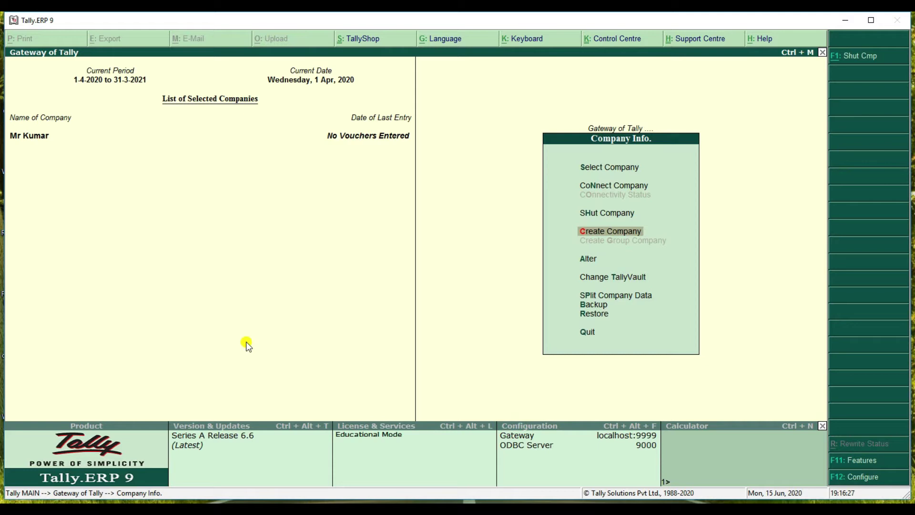
key(Escape)
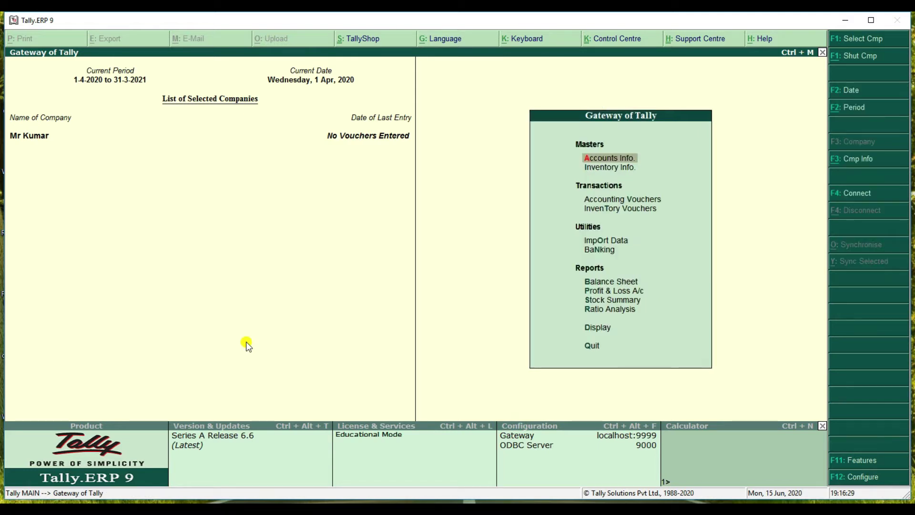
Step: Create a simple unit of measure with the symbol sets and no formal name
key(Down)
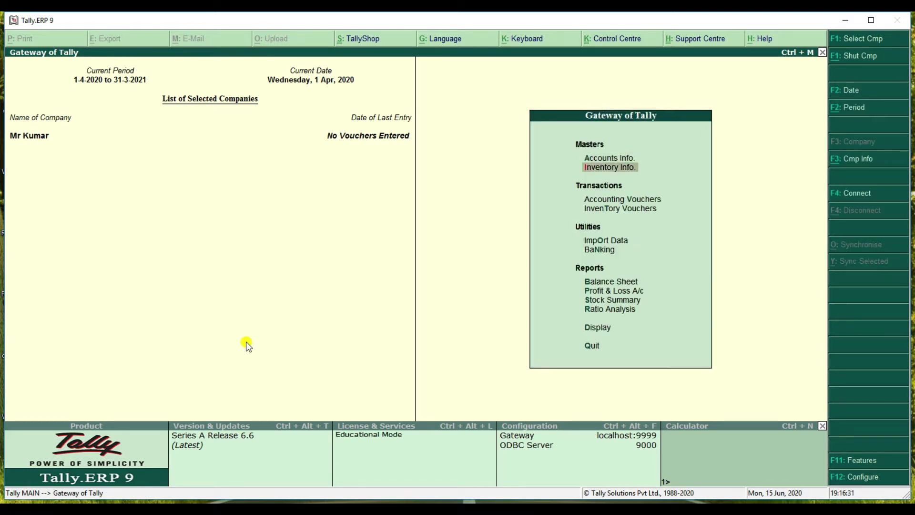
key(Return)
key(Down)
key(Down)
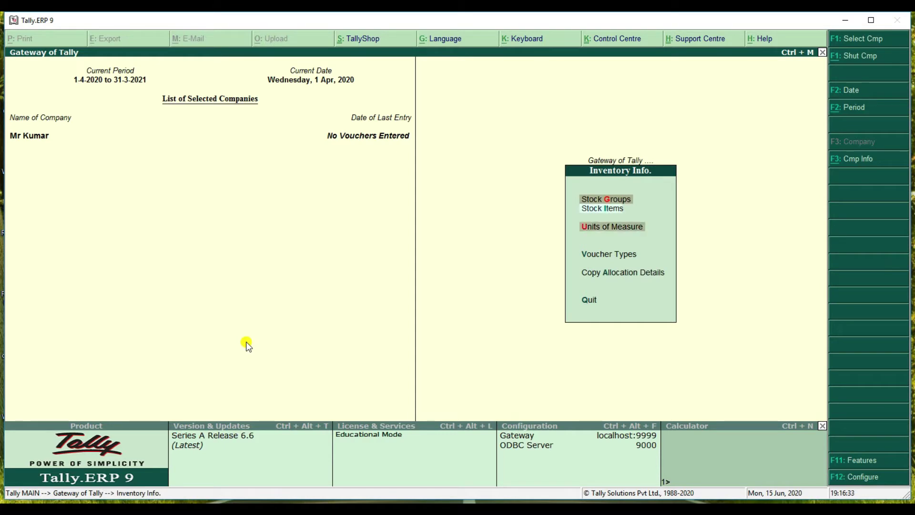
key(Return)
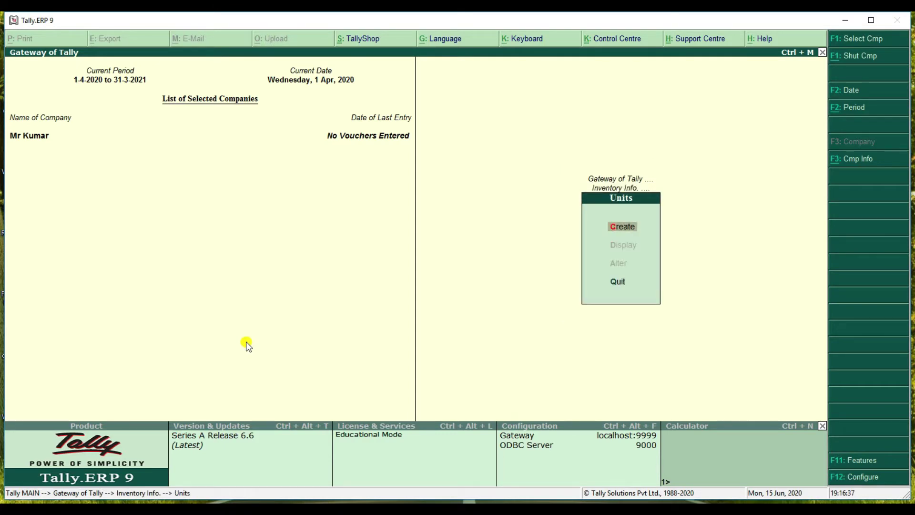
key(Return)
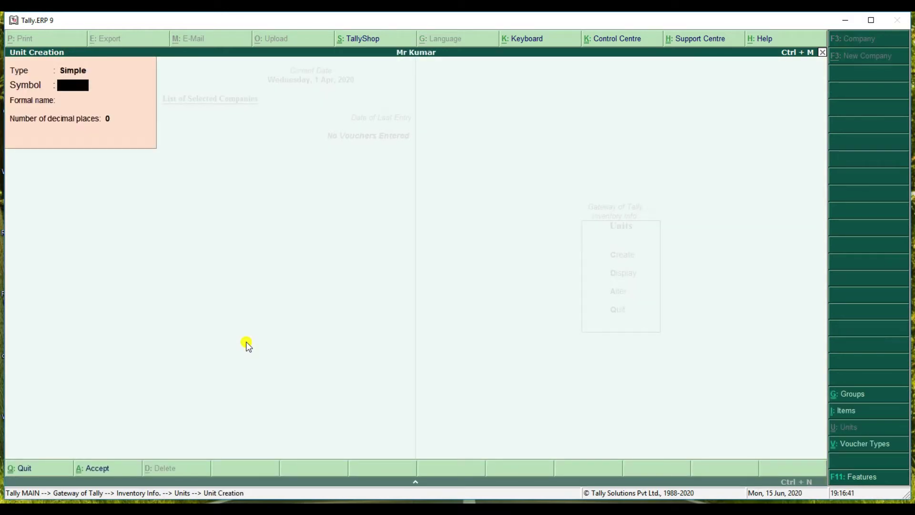
text(sets)
key(Return)
key(Return)
key(Return)
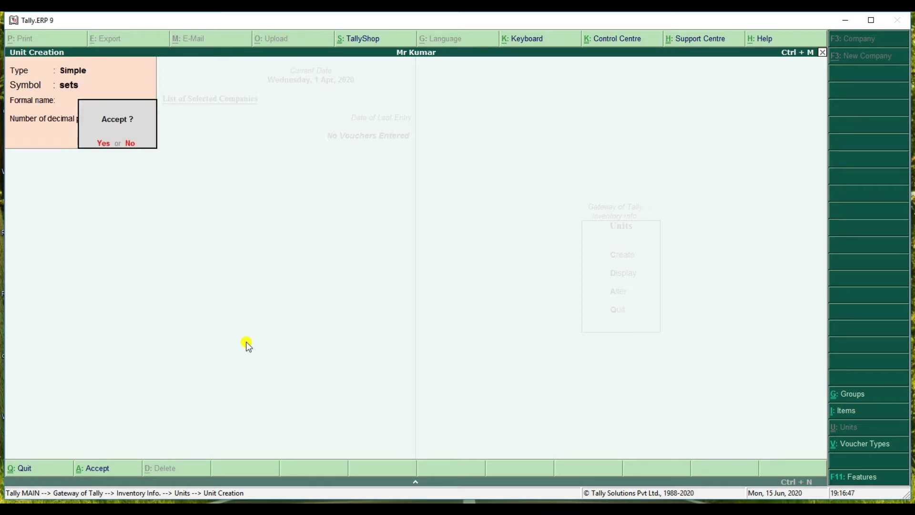
key(Return)
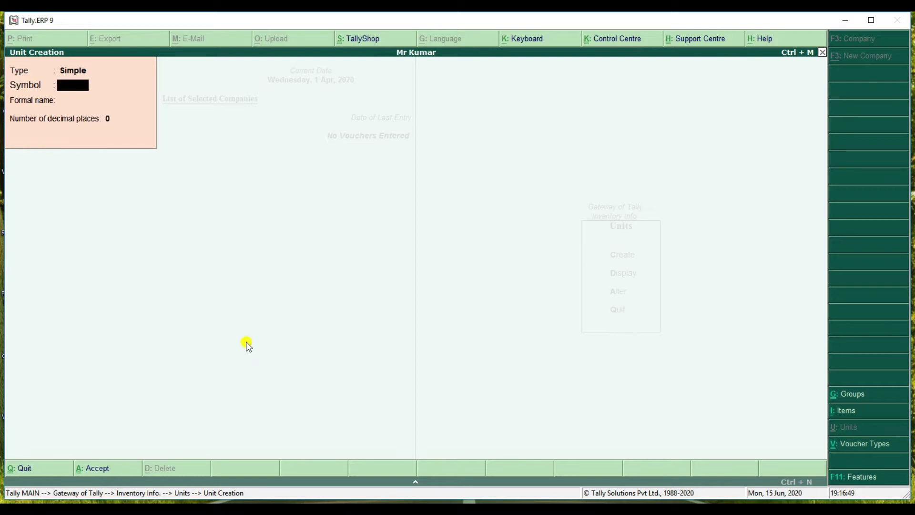
key(Escape)
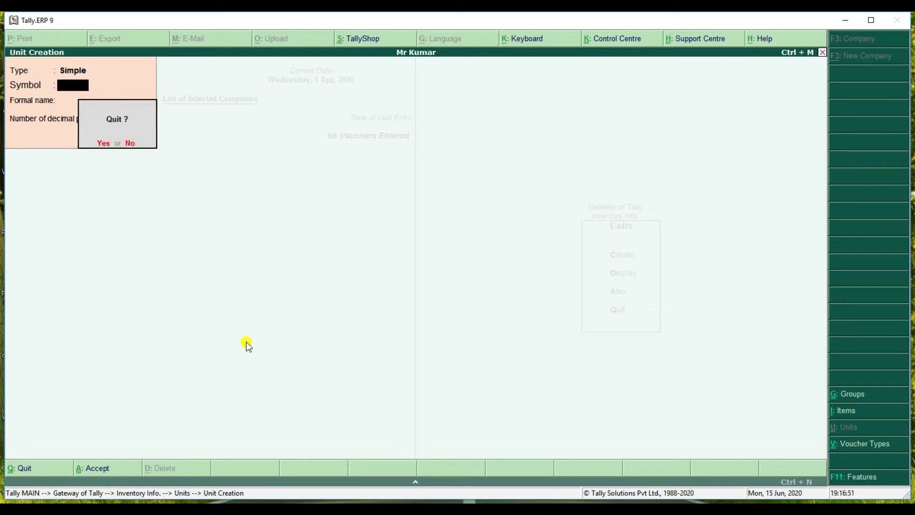
key(Return)
key(Escape)
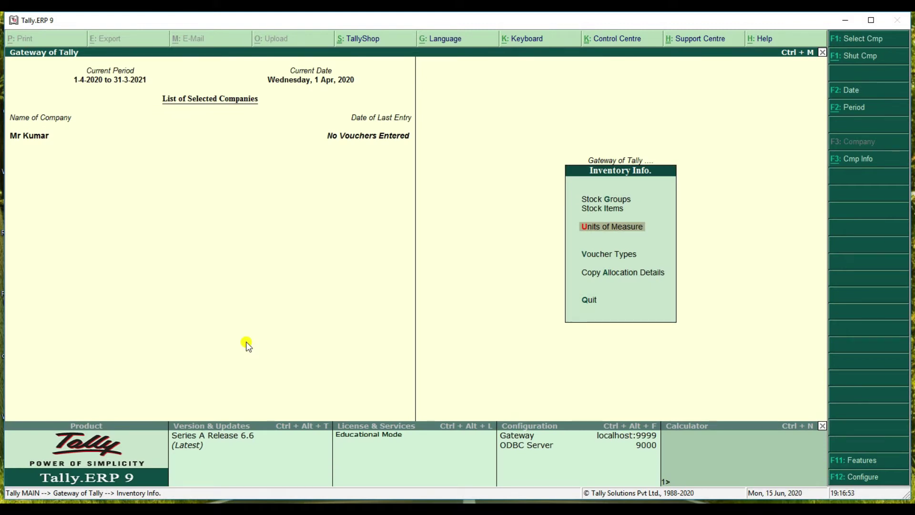
Step: Start multiple stock item creation under All Items and add LED Monitors under Primary with sets as the unit and no opening quantity
key(Up)
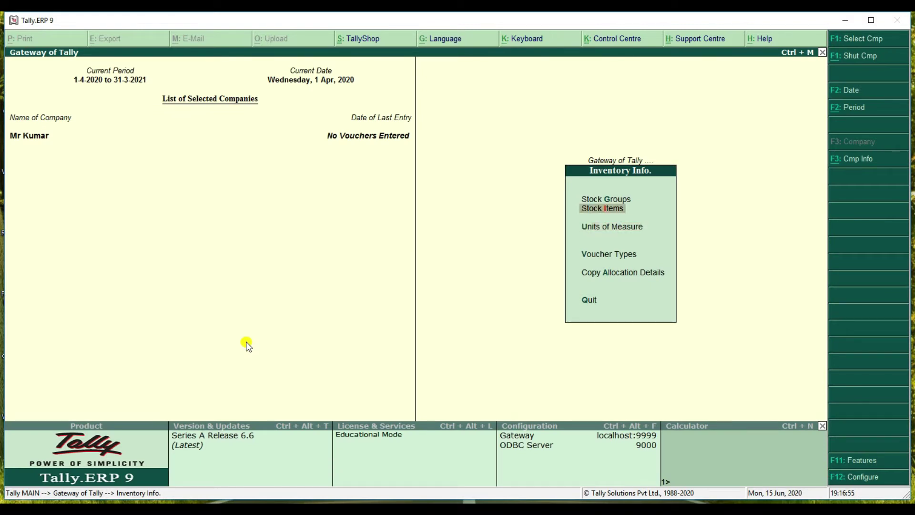
key(Return)
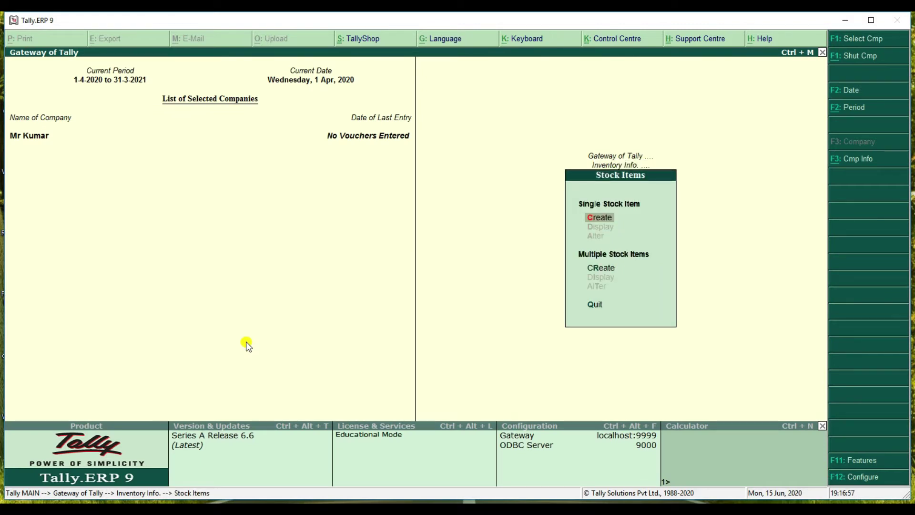
key(Down)
key(Return)
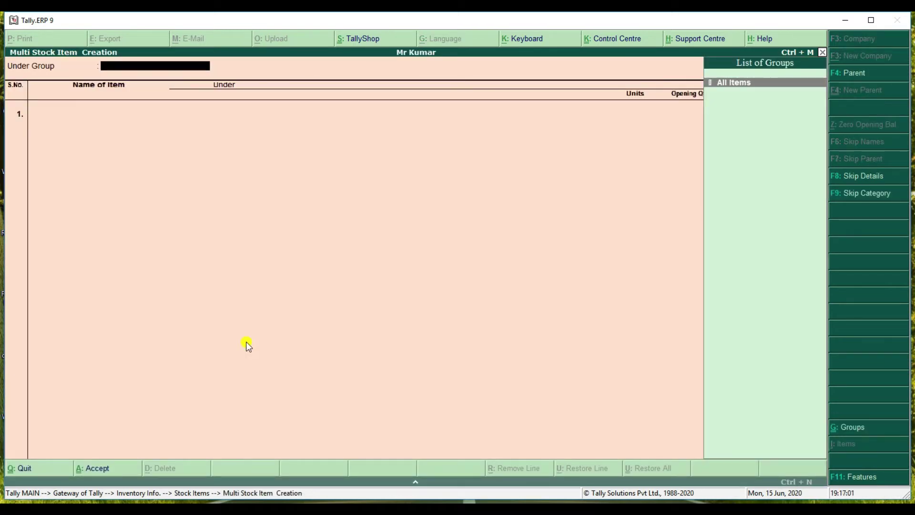
key(Return)
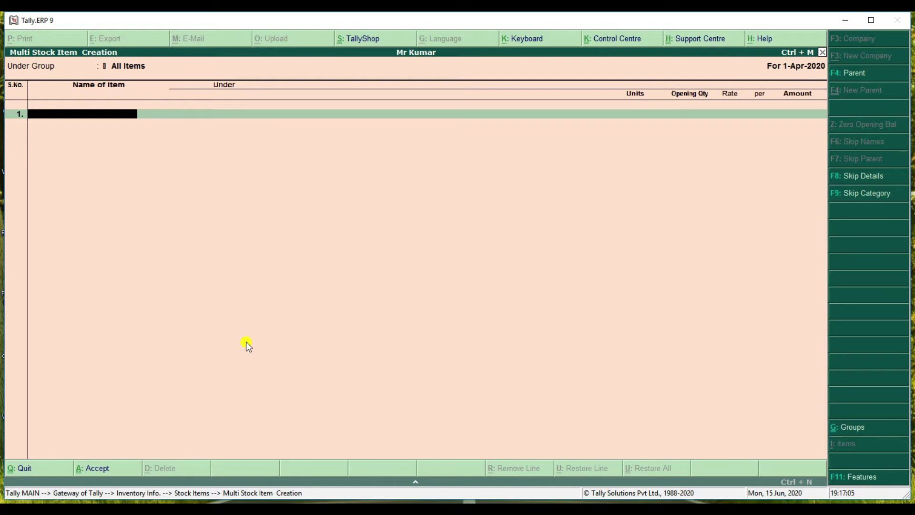
text(LED Monitors)
key(Return)
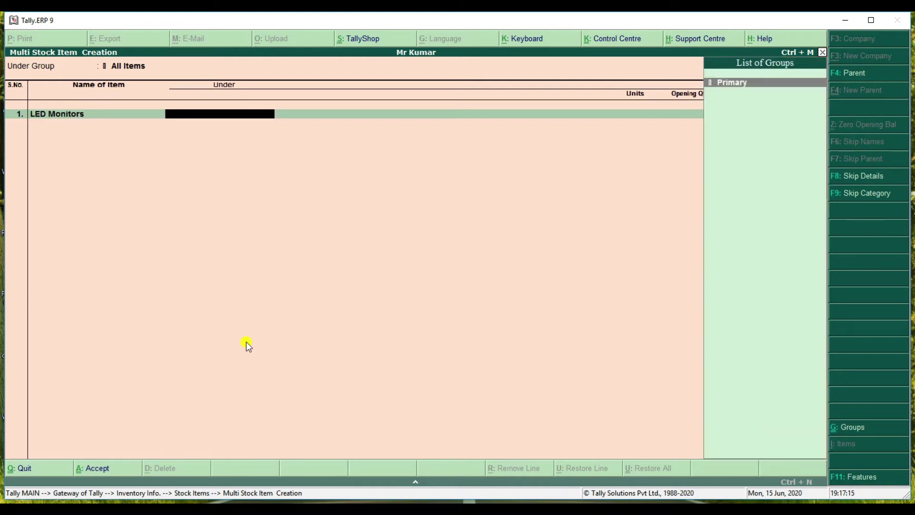
key(Return)
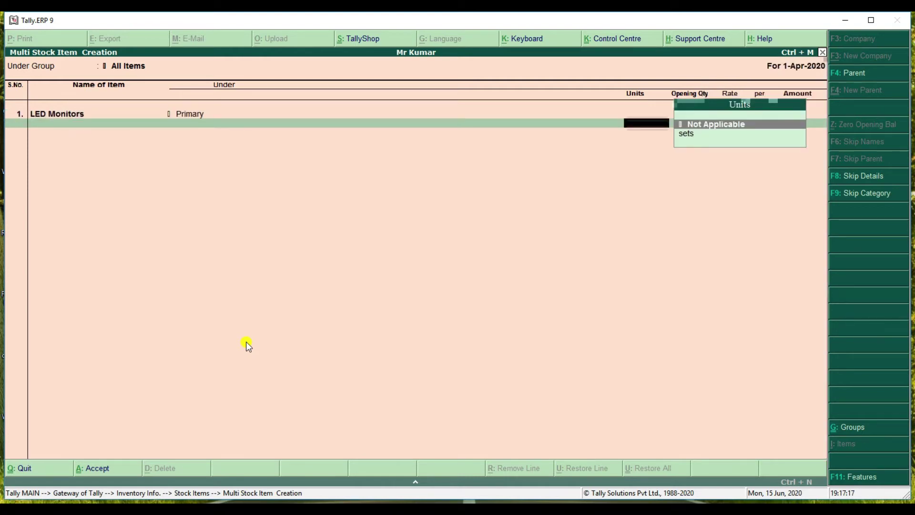
key(Down)
key(Return)
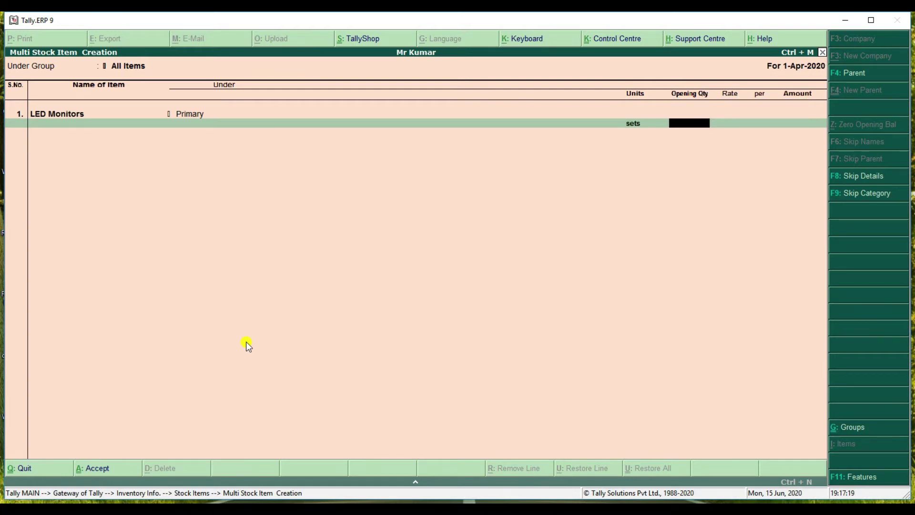
key(Return)
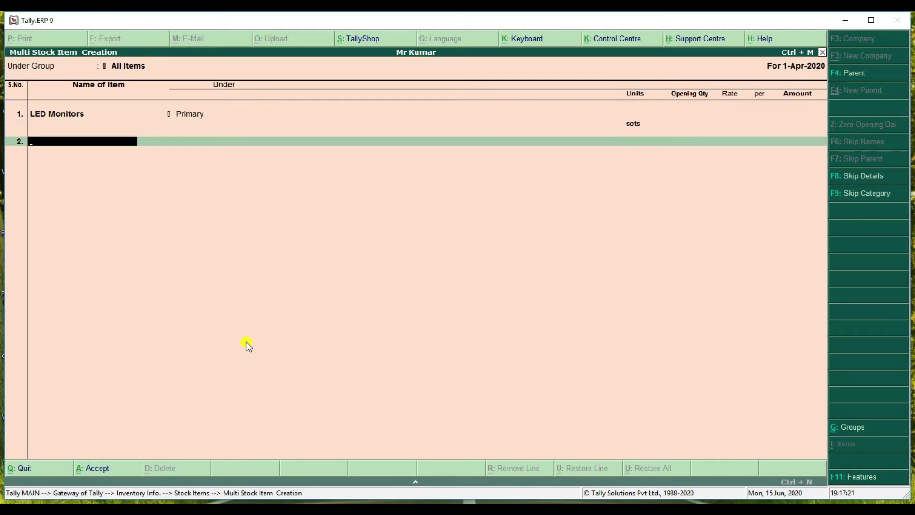
Step: Add Hard Disks as the second stock item under Primary, with sets as the unit and no opening quantity
text(Hard disks)
key(Return)
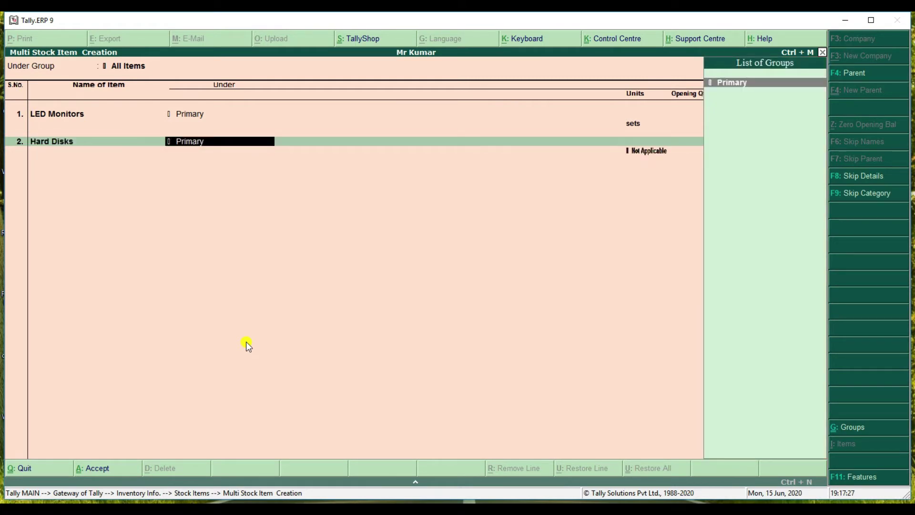
key(Return)
key(Down)
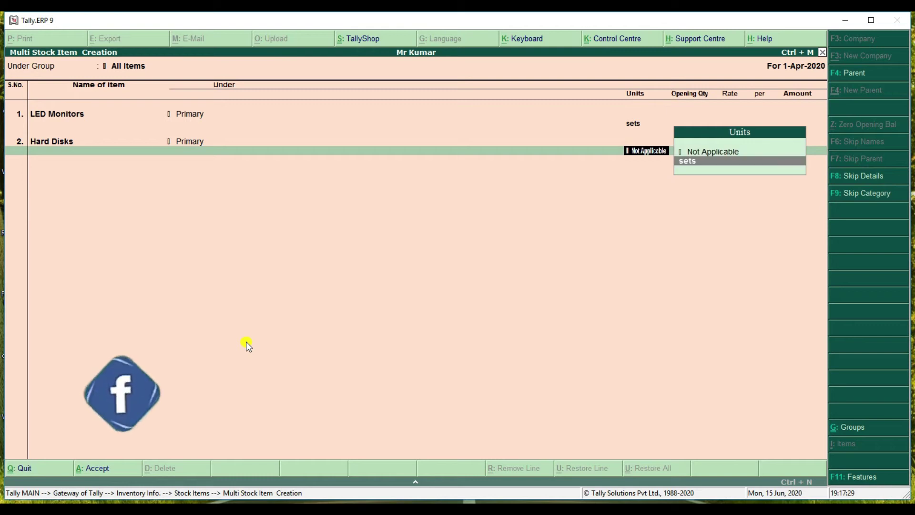
key(Return)
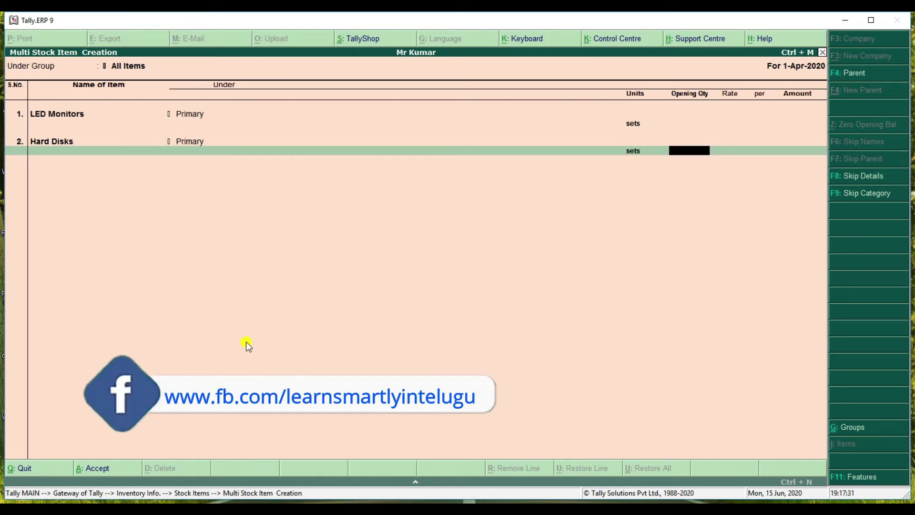
key(Return)
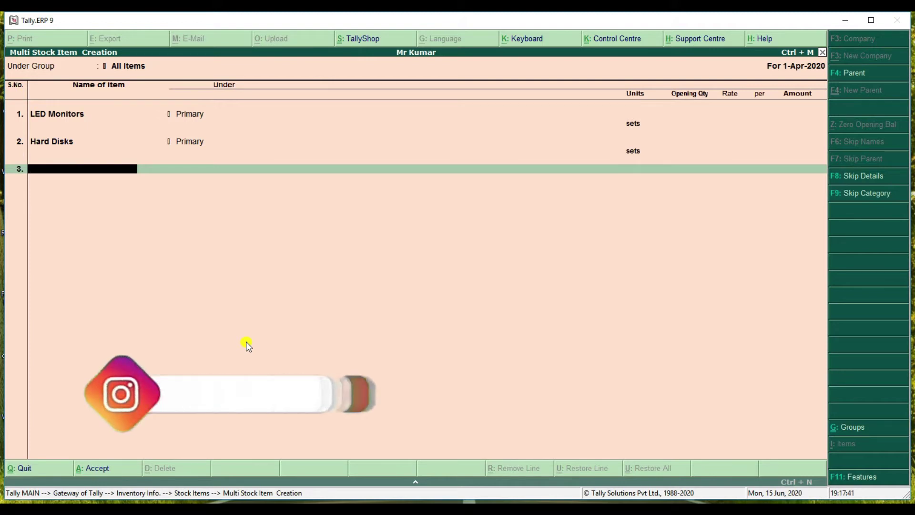
Step: Add Nokia Mobiles as the third stock item under Primary, with sets as the unit and no opening quantity
text(N)
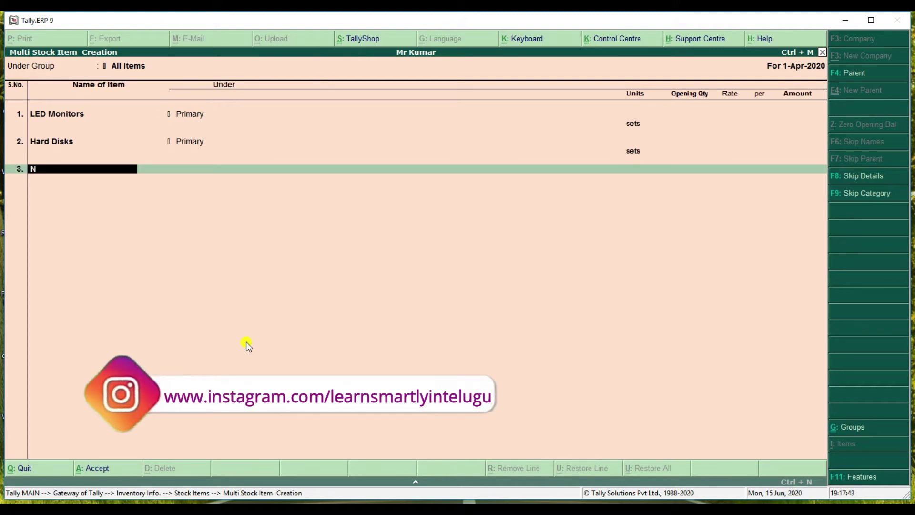
text(okia Mobil)
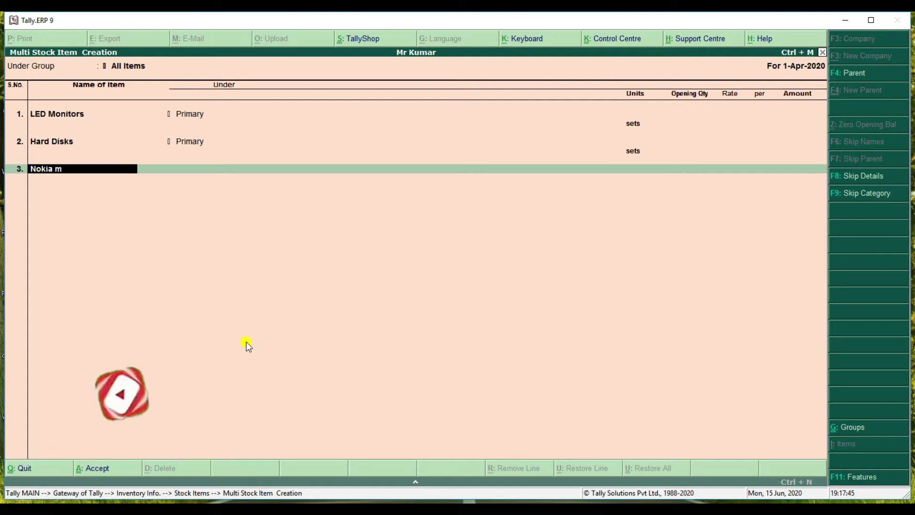
text(es)
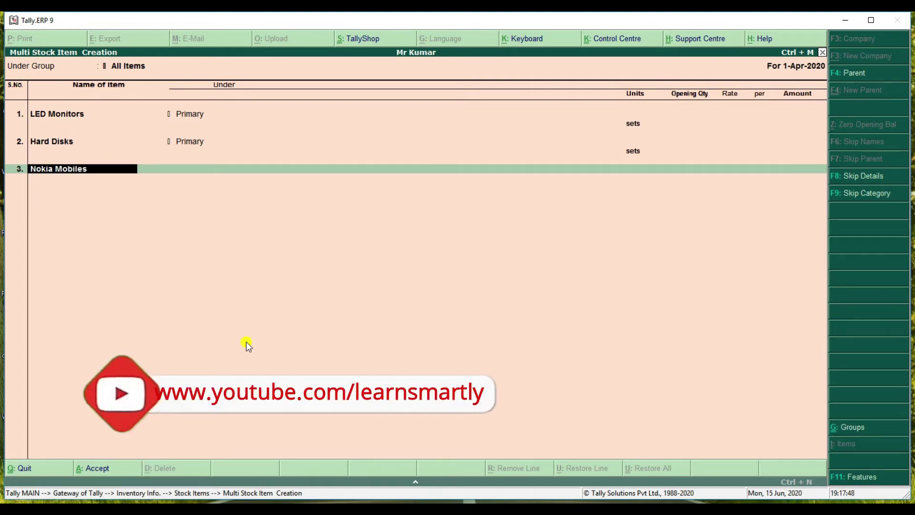
key(Return)
key(Return)
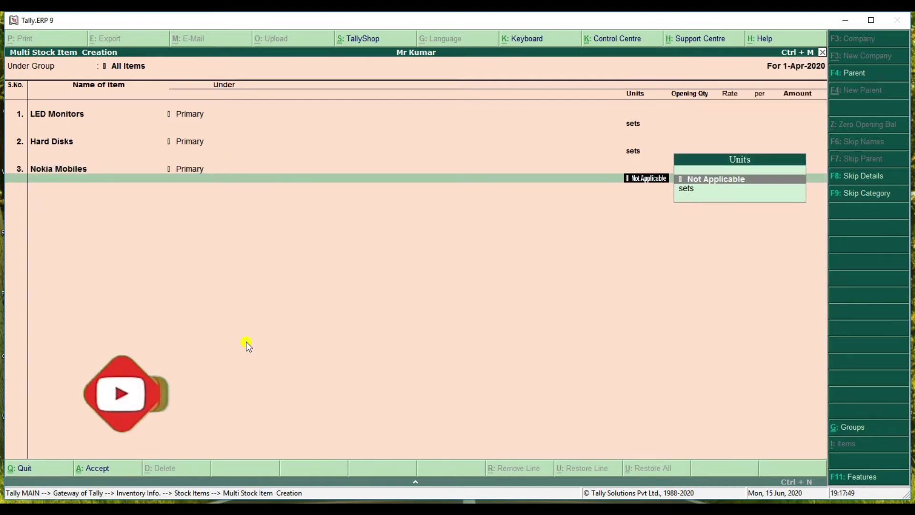
key(Down)
key(Return)
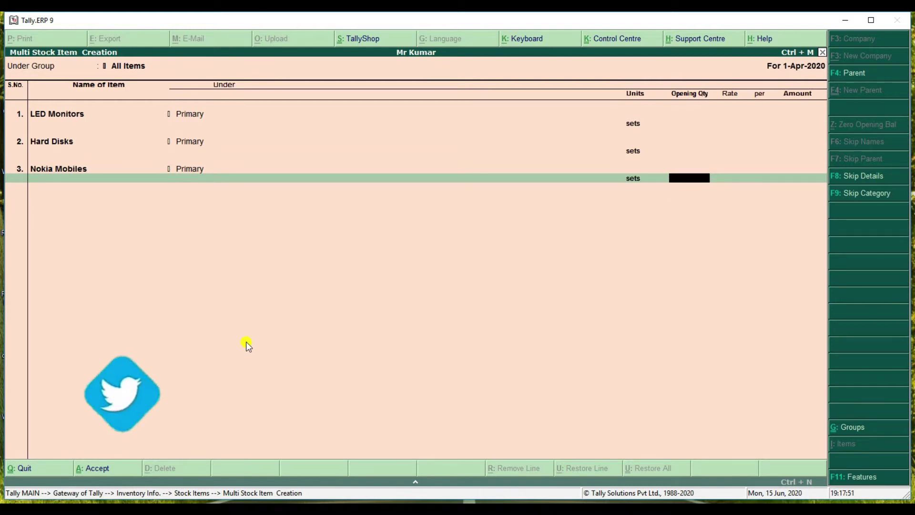
key(Return)
Step: Add Karbon Mobiles as the fourth stock item under Primary, with sets as the unit and no opening quantity
text(Karbon)
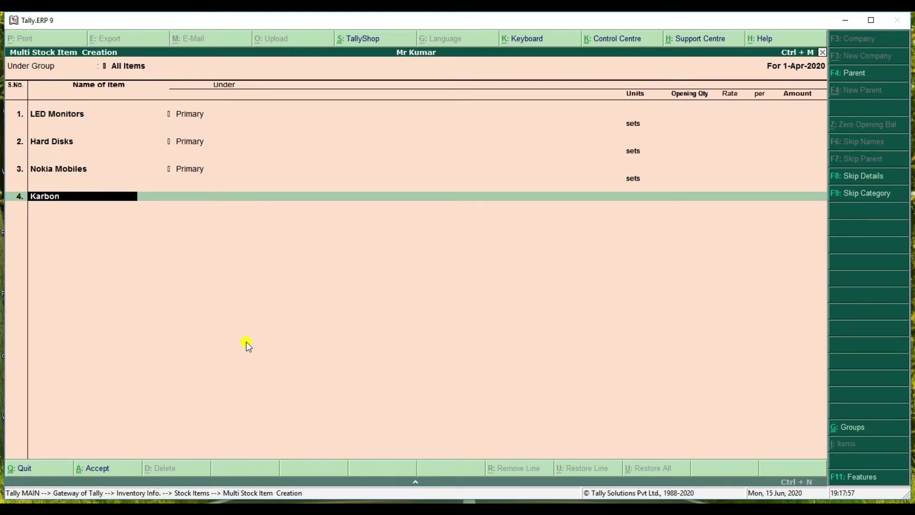
text( mobiles)
key(Return)
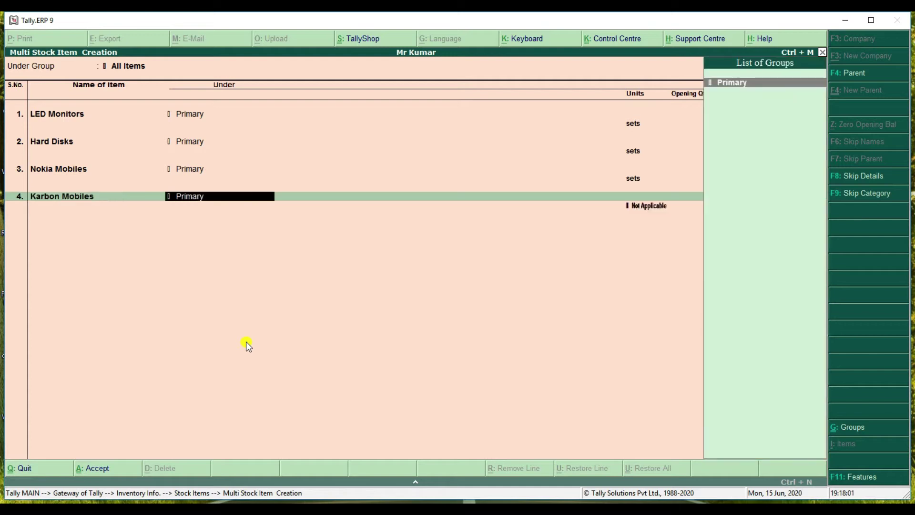
key(Return)
key(Down)
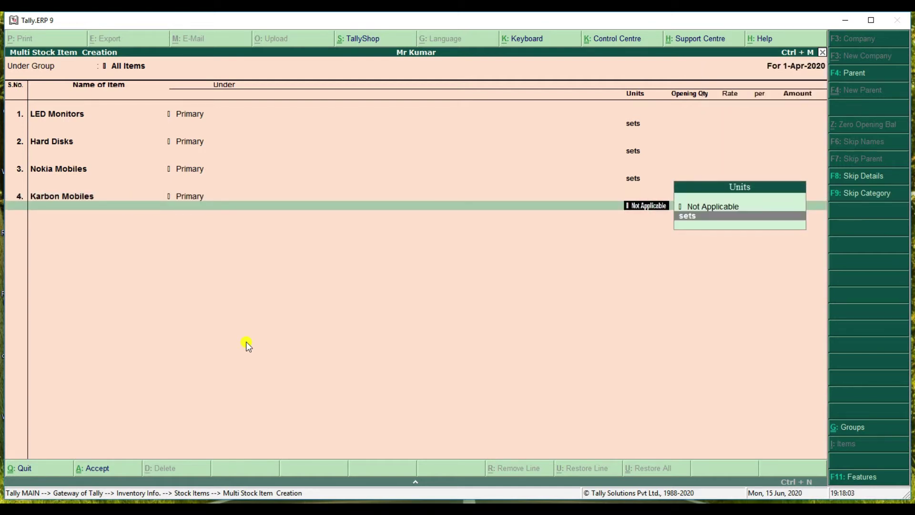
key(Return)
key(Return)
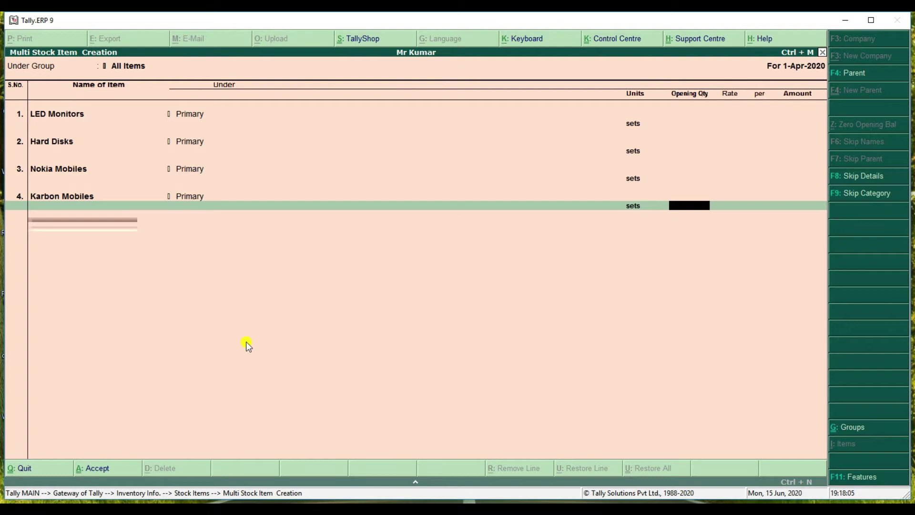
Step: Save the four stock items and return to the main Gateway of Tally
key(Return)
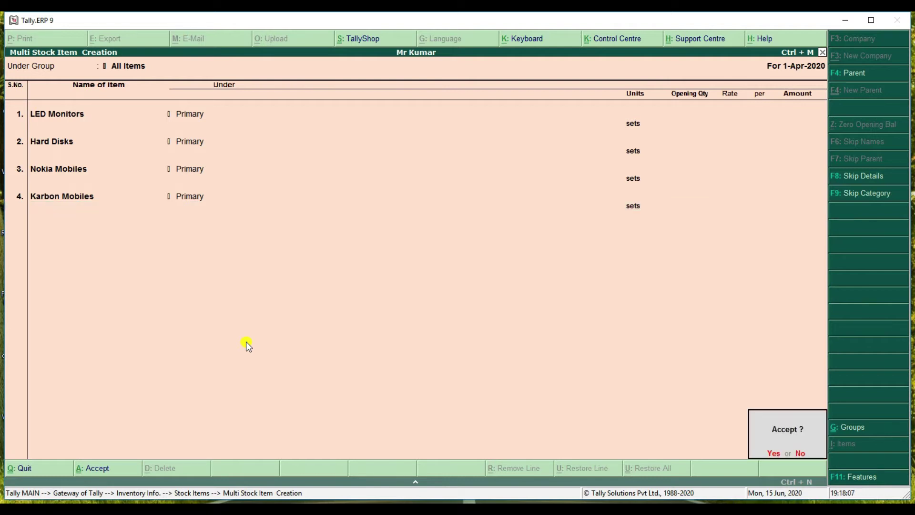
key(Return)
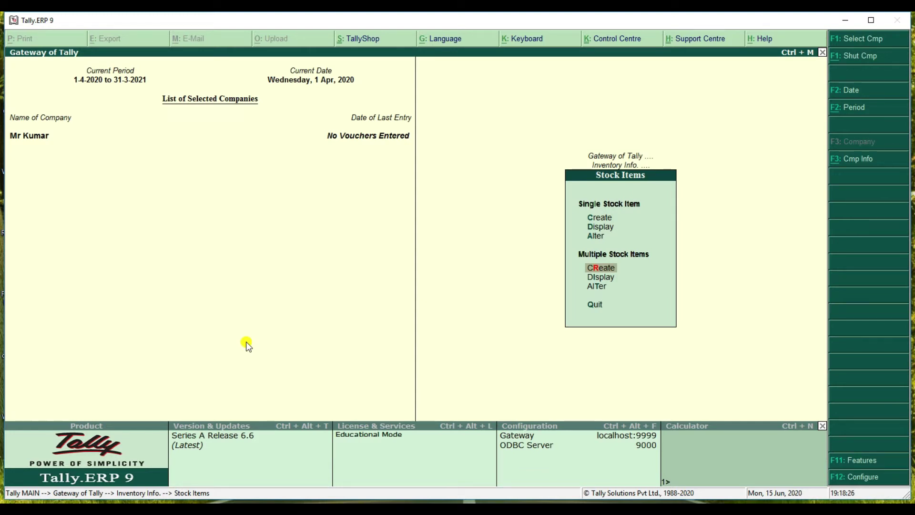
key(Escape)
key(Escape)
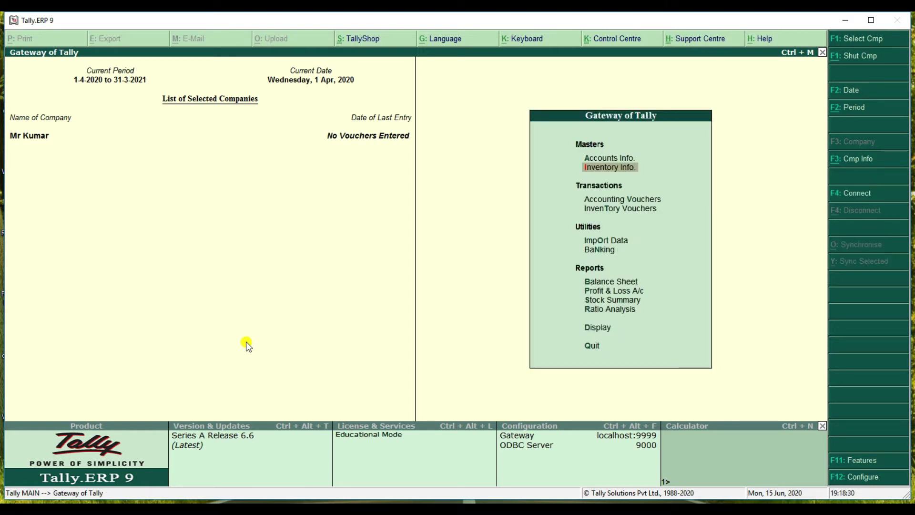
Step: Start multiple ledger creation from the accounts masters, with All Items as the parent group
key(Up)
key(Return)
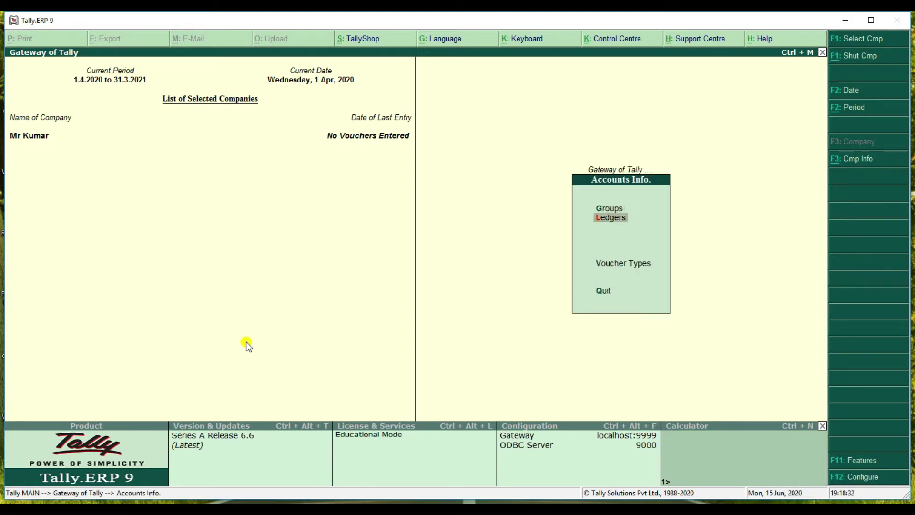
key(Return)
key(Down)
key(Down)
key(Down)
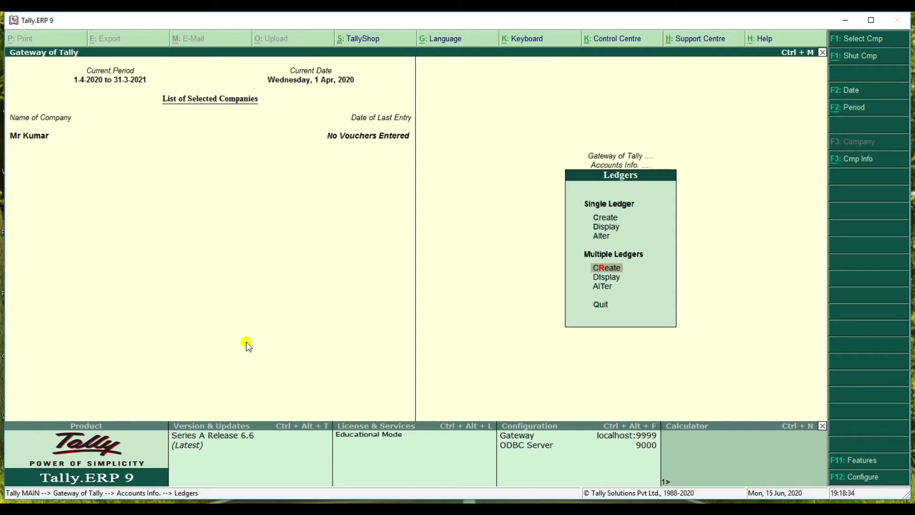
key(Return)
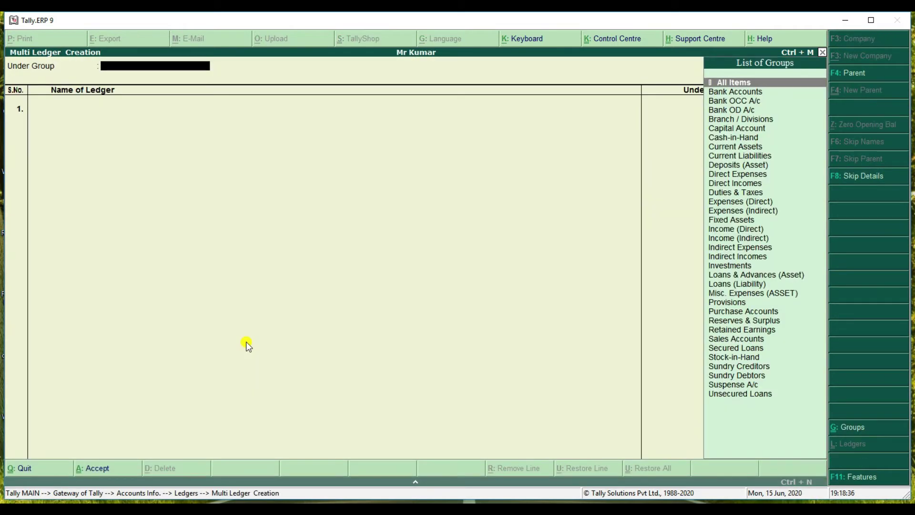
key(Return)
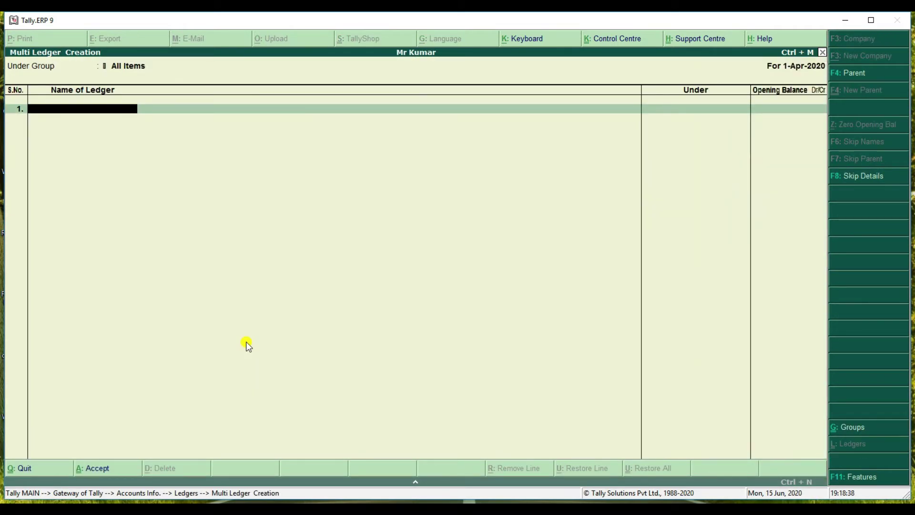
Step: Add the proprietor's name as the first ledger under Capital Account, with no opening balance
text(ME)
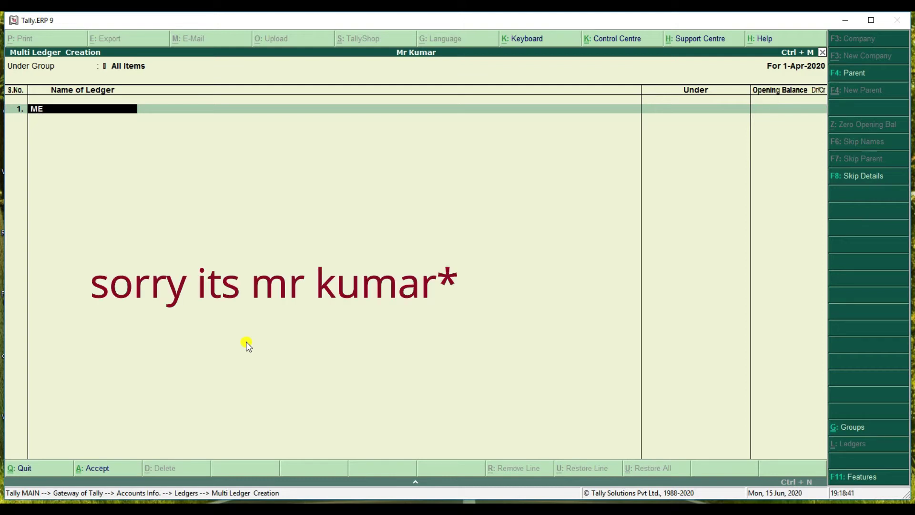
key(BackSpace)
text(R NAVEEN)
key(Return)
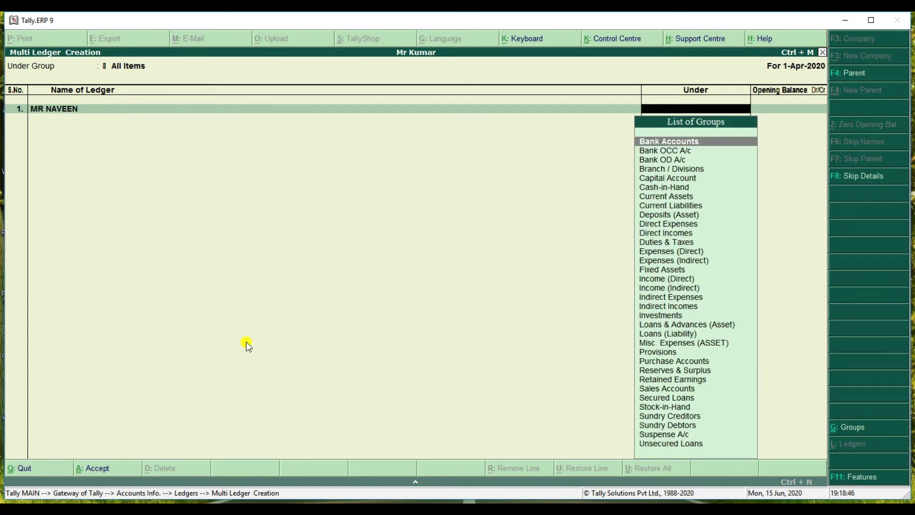
text(C)
key(Down)
key(Up)
key(Down)
key(Return)
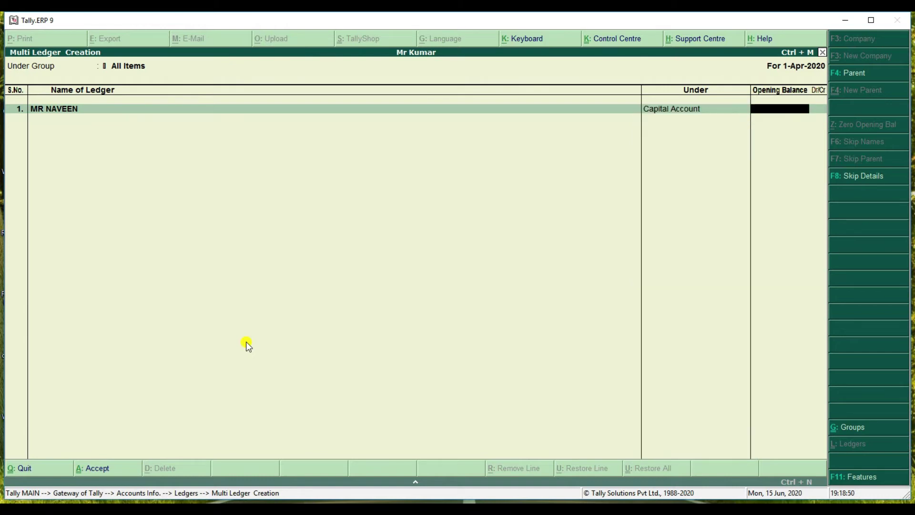
key(Return)
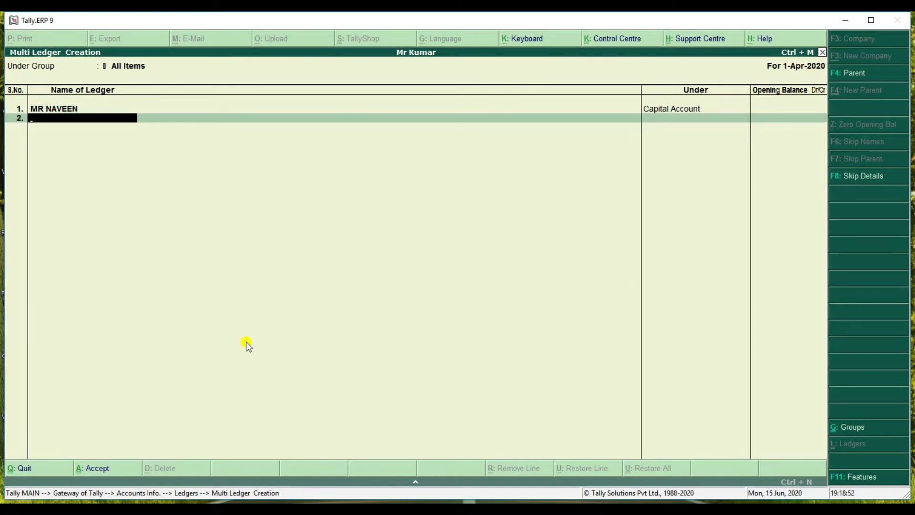
Step: Add PURCHASE ORDERS as the second ledger under Purchase Accounts, with no opening balance
text(PURCHASE ORDERS)
key(Return)
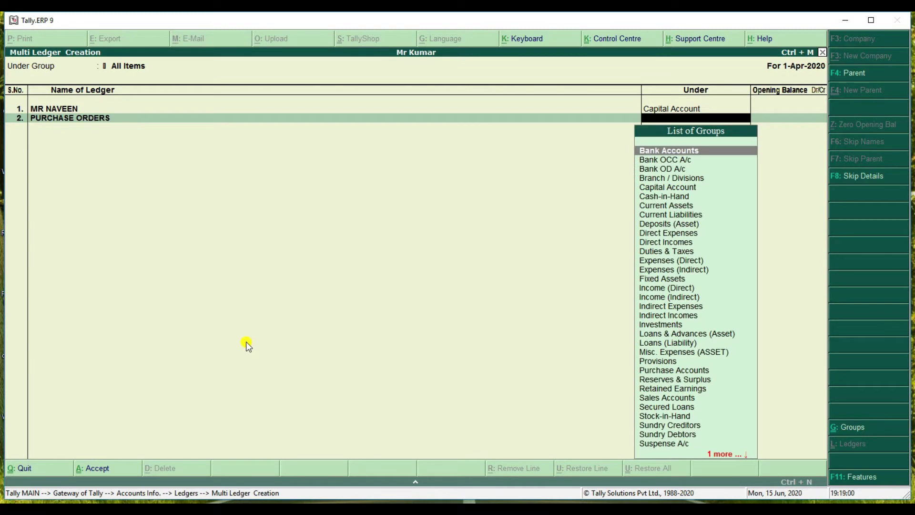
text(P)
key(Down)
key(Return)
key(Return)
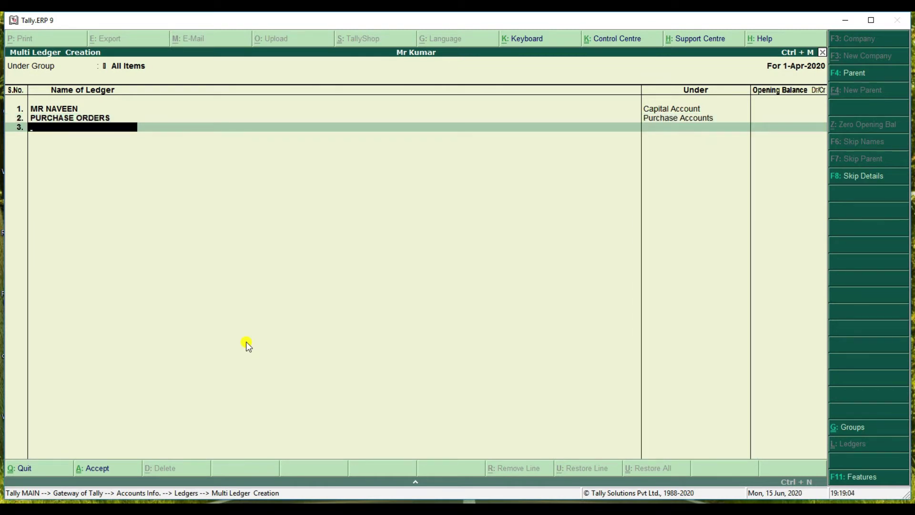
Step: Add PURCHASES as the third ledger under Purchase Accounts, with no opening balance
text(PURCHASES)
key(Return)
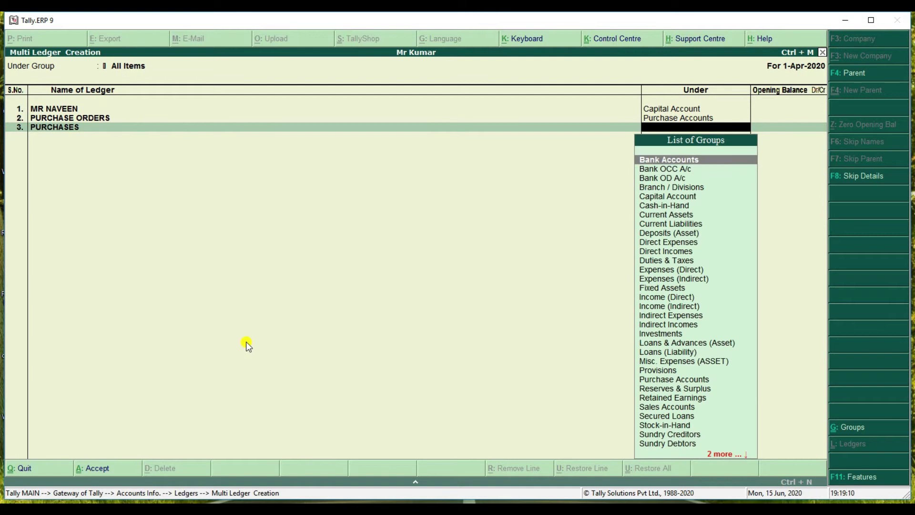
text(P)
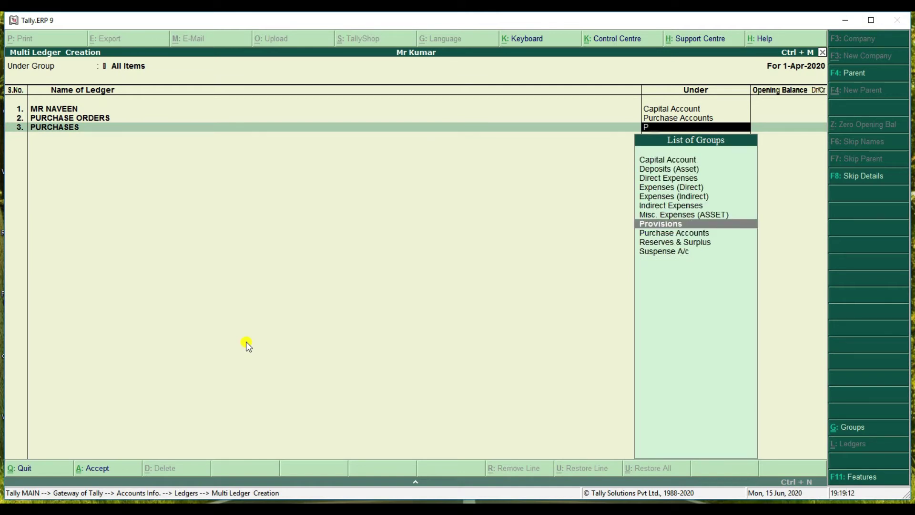
text(u)
key(Return)
key(Return)
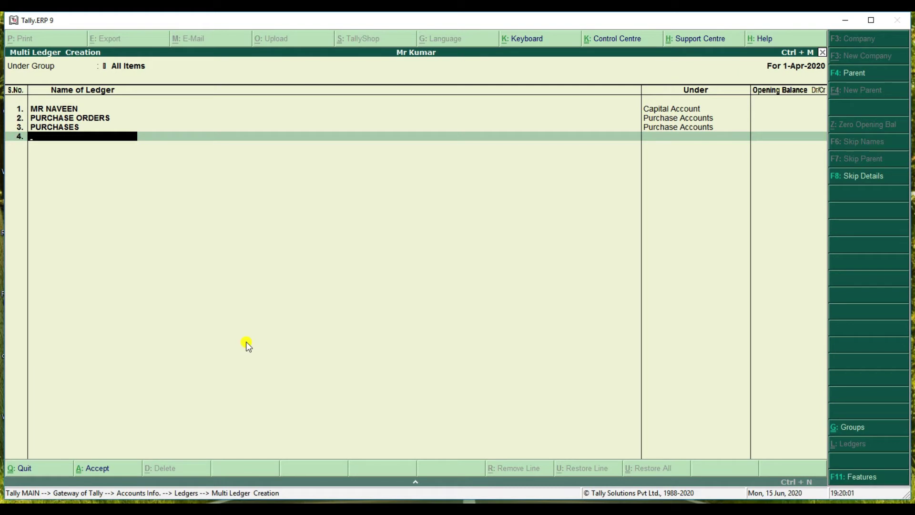
Step: Add RAVI TRADERS as the fourth ledger under Sundry Creditors, with no opening balance
text(RAVI TRADERS)
key(Return)
text(S)
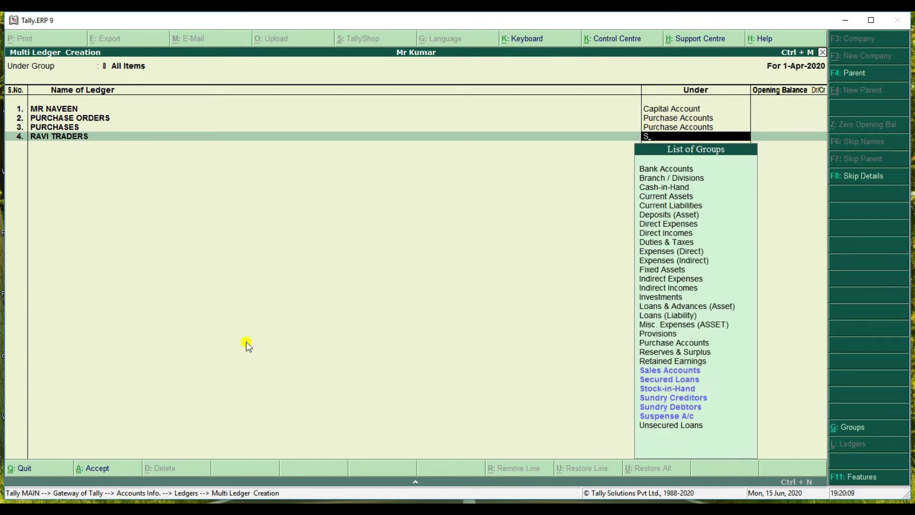
key(Down)
key(Down)
key(Down)
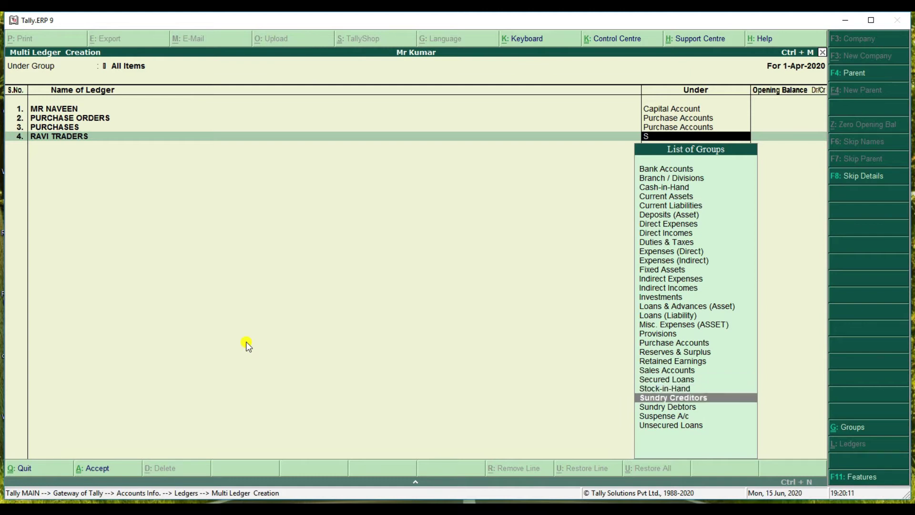
key(Return)
Step: Add SURYA MOBILES as the fifth ledger under Sundry Creditors, with no opening balance
text(S)
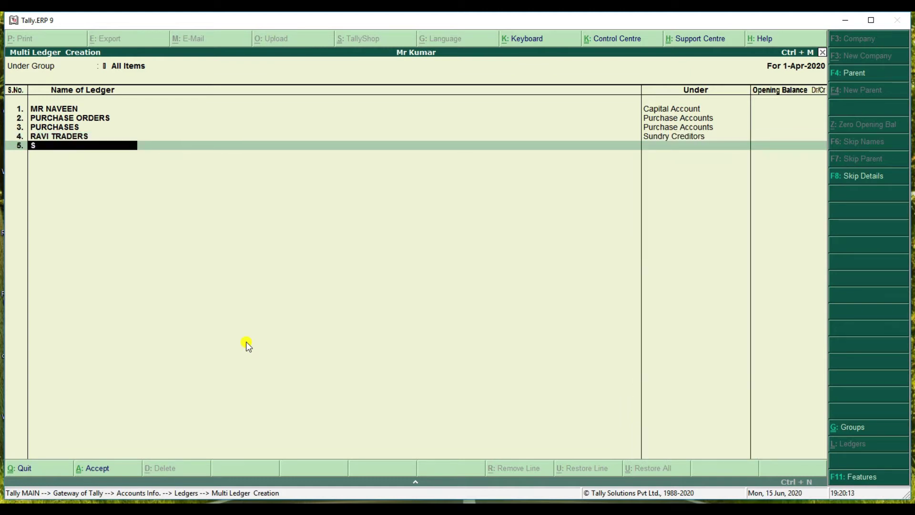
text(URYA MOBILE)
text(S)
key(Return)
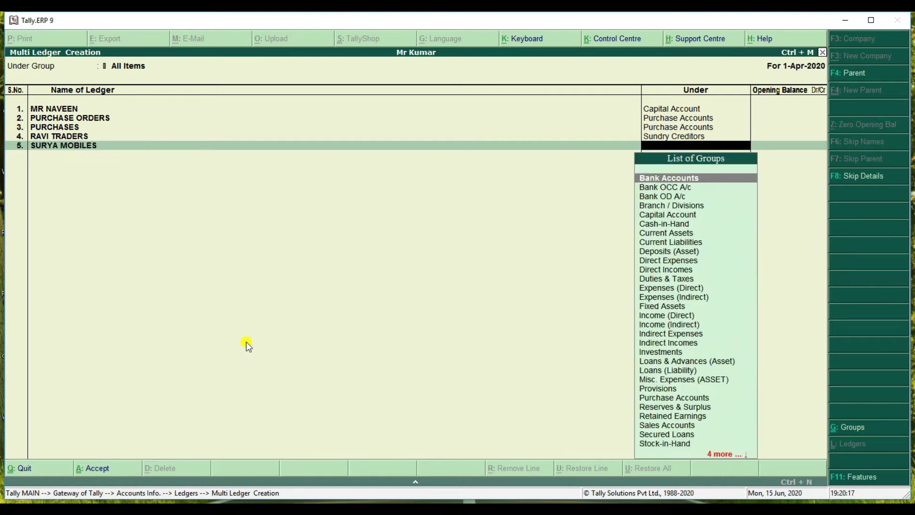
text(S)
key(Down)
key(Down)
key(Down)
key(Return)
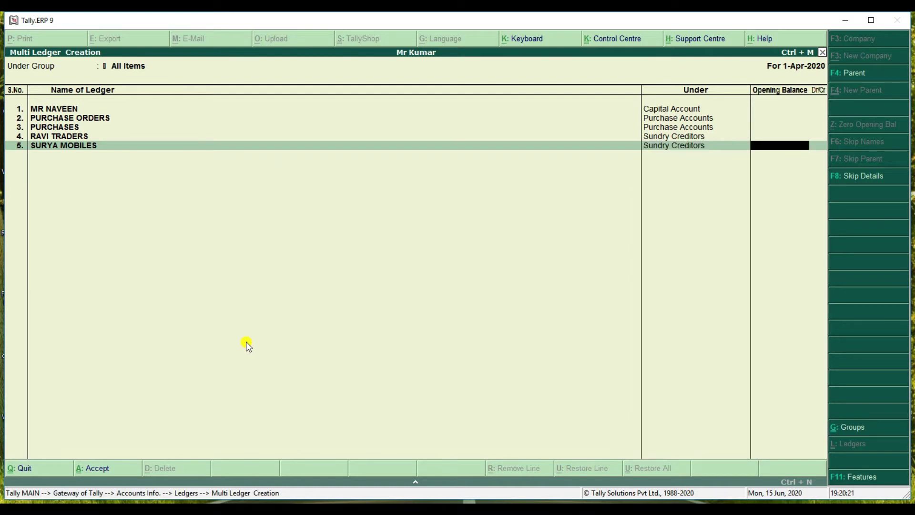
key(Return)
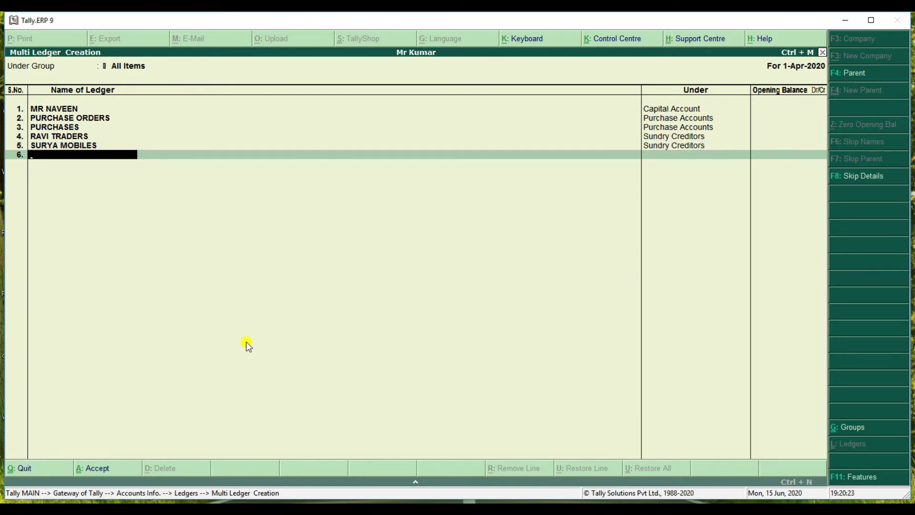
Step: Add SALES as the sixth ledger under Sales Accounts, with no opening balance
text(SALES)
key(Return)
text(S)
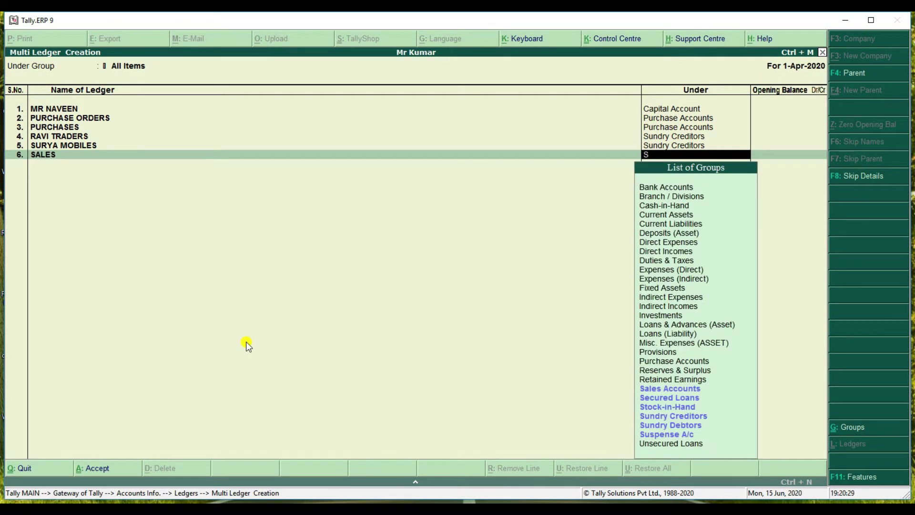
key(Down)
key(Down)
key(Down)
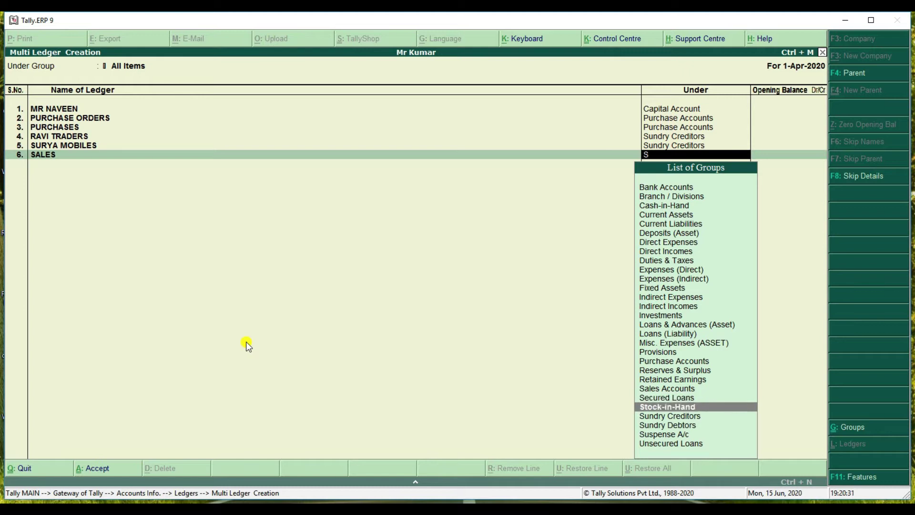
key(Up)
key(Up)
key(Return)
key(Return)
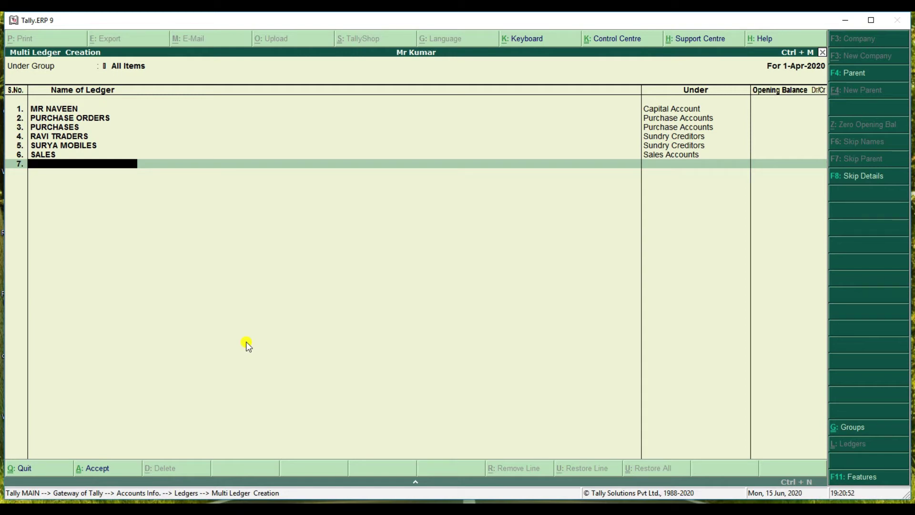
Step: Add SALES ORDER as the seventh ledger under Sales Accounts, with no opening balance
text(SALES ORDER)
key(Return)
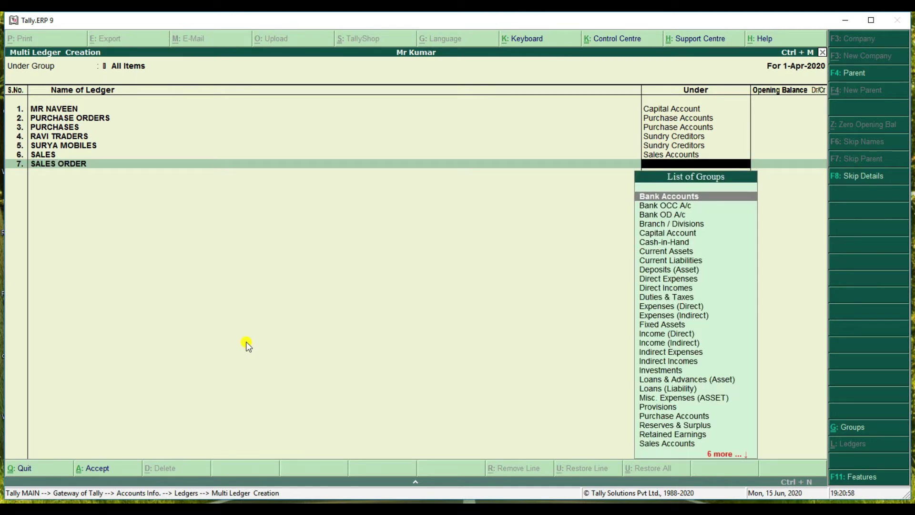
text(S)
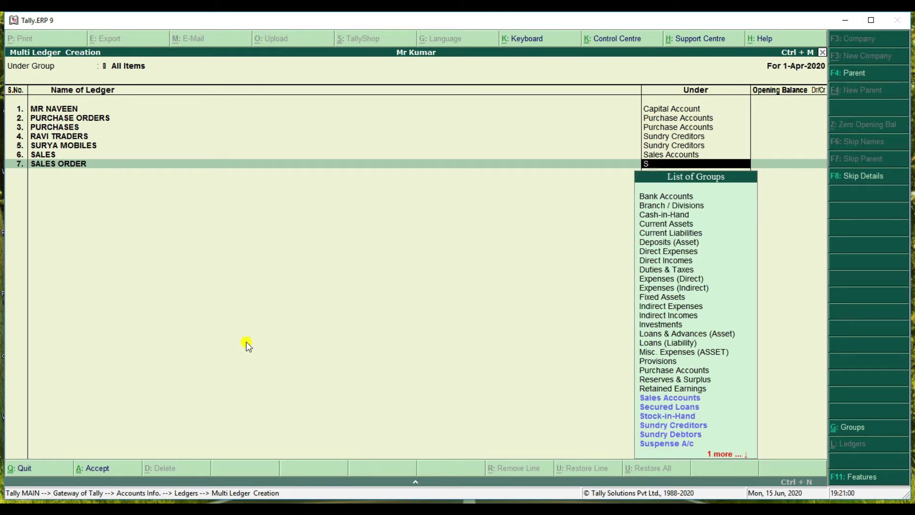
key(Return)
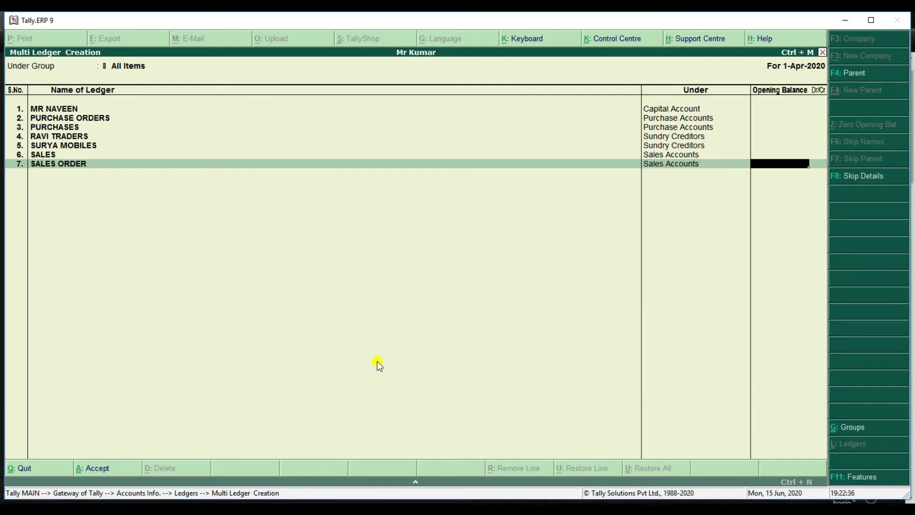
key(Return)
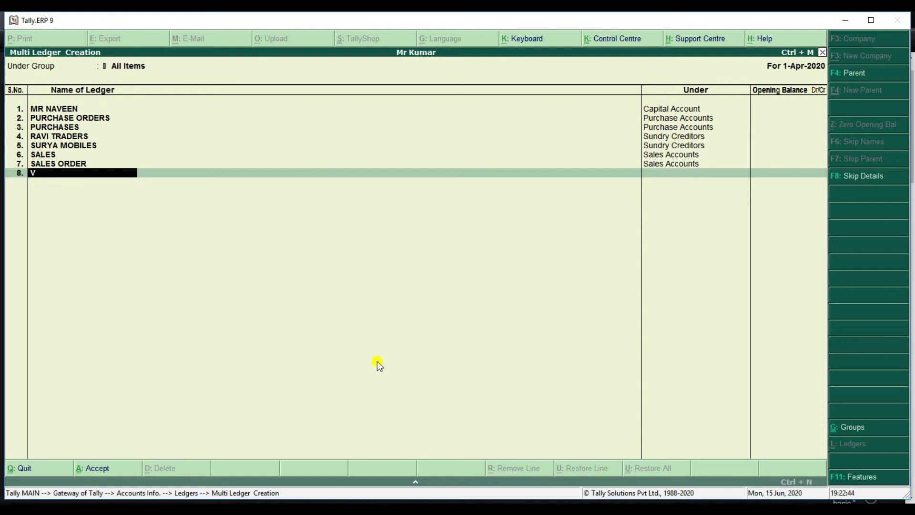
Step: Add VINAY TRADERS as the eighth ledger under Sundry Debtors with no opening balance, and save all the ledgers
text(VINAY TRADERS)
key(Return)
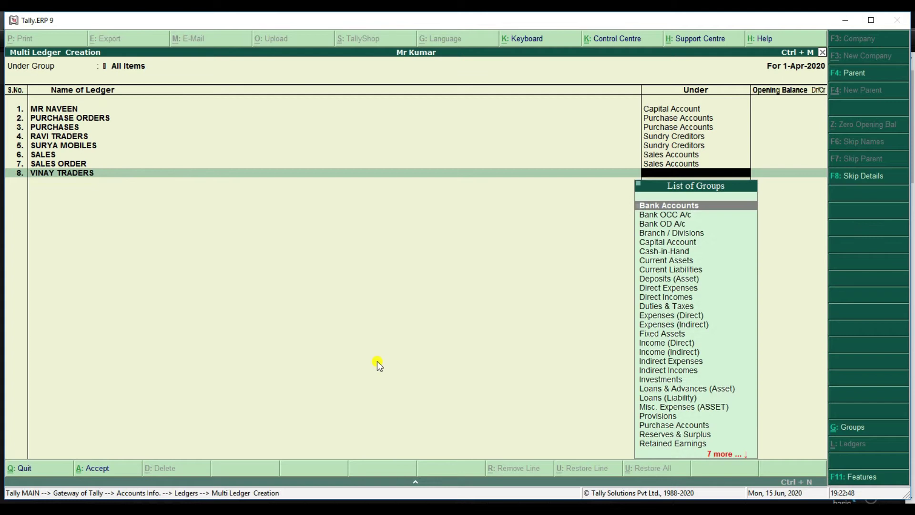
text(S)
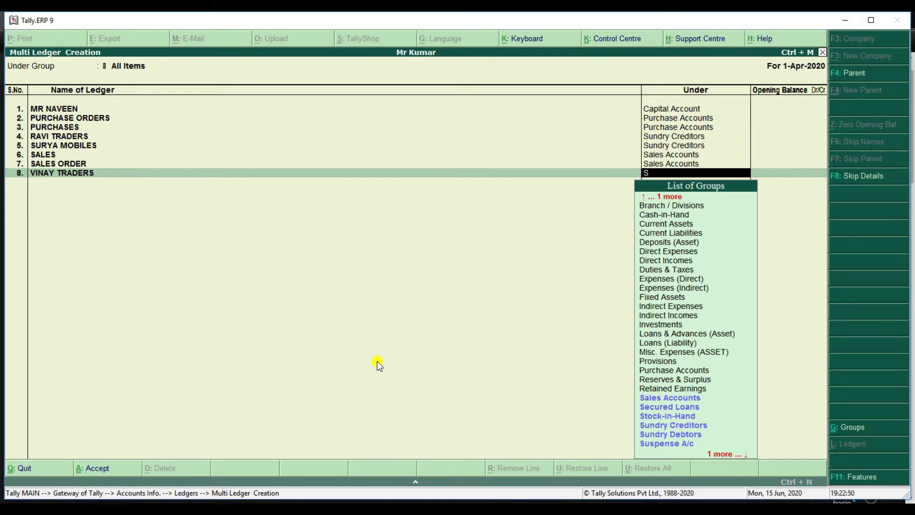
key(Down)
key(Down)
key(Down)
key(Down)
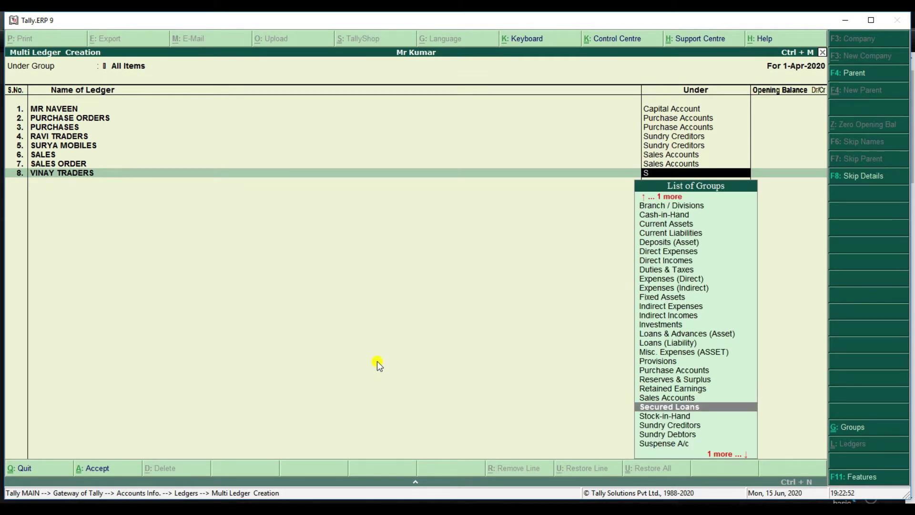
key(Return)
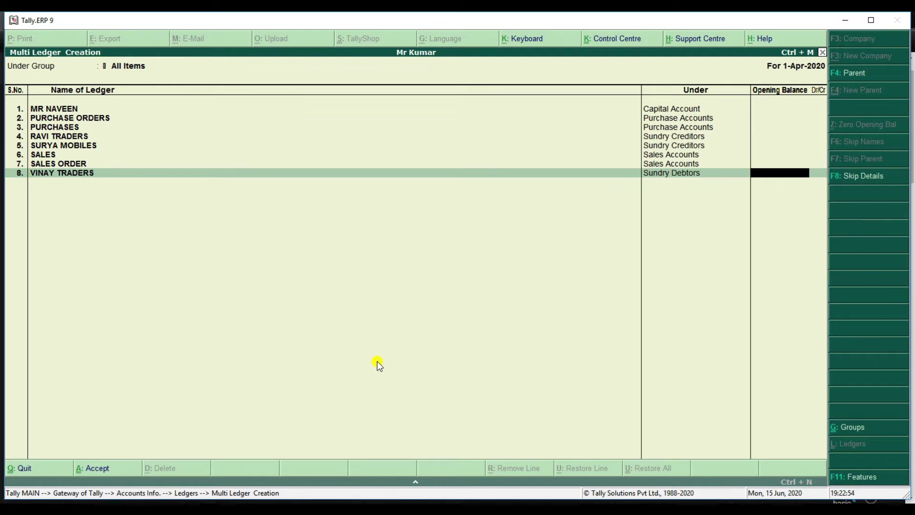
key(Return)
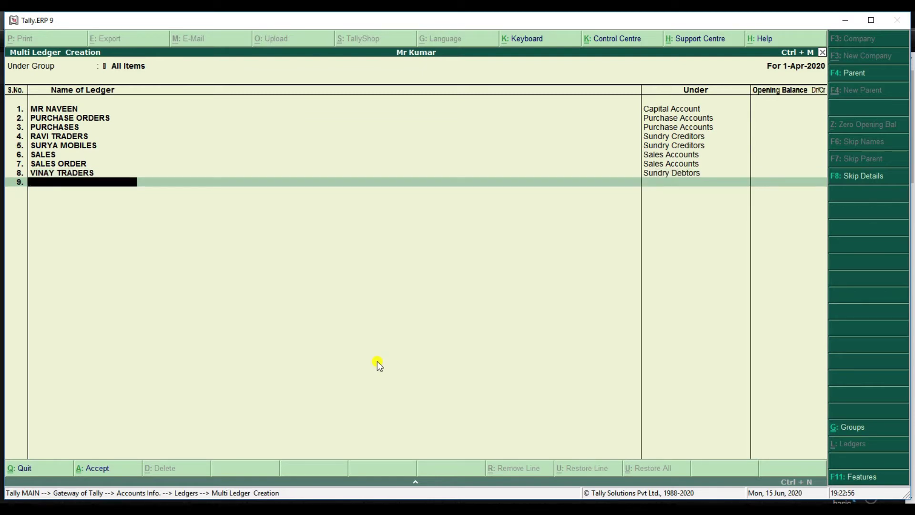
key(Return)
key(y)
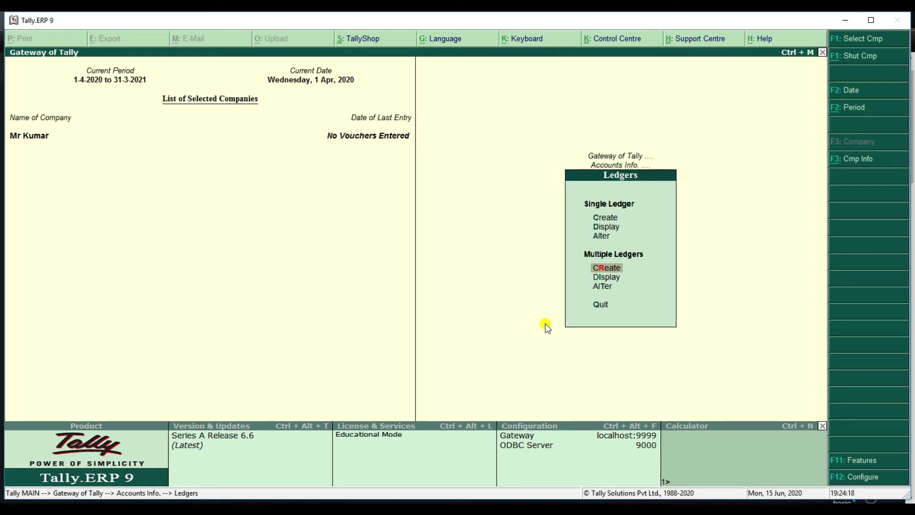
Step: Enable purchase order processing and sales order processing in the company's inventory features
key(F11)
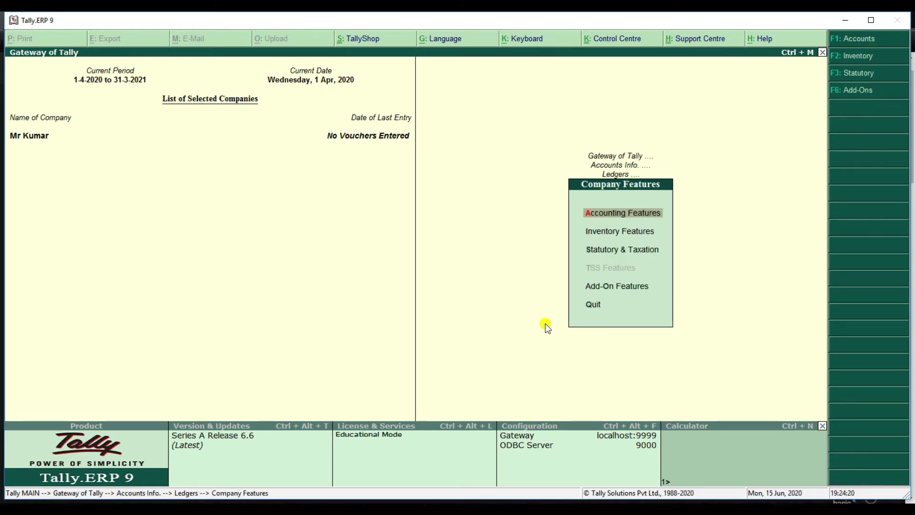
key(i)
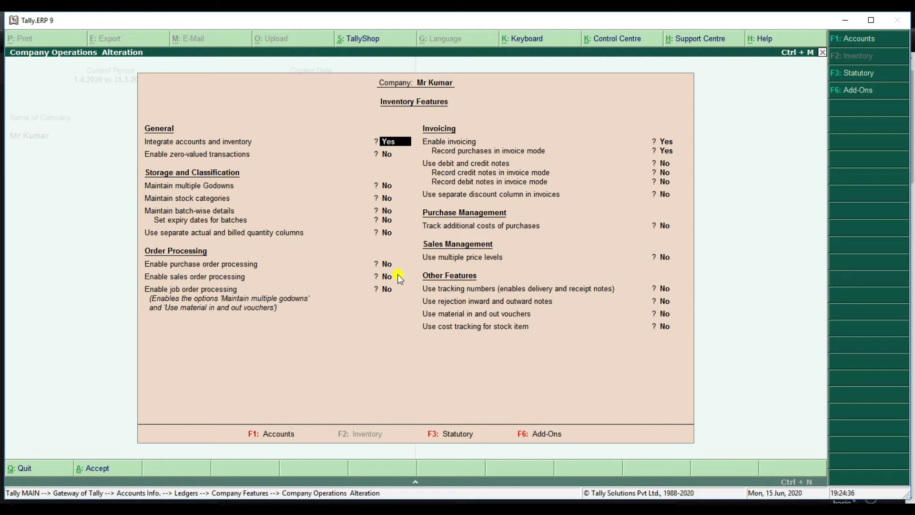
key(Return)
key(Return)
key(Return)
key(Return)
key(Return)
key(Return)
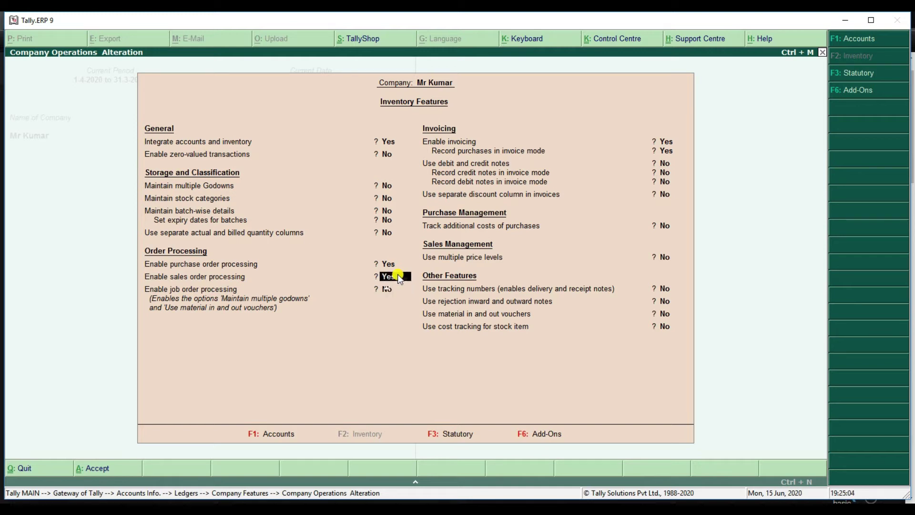
Step: Set the use of separate actual and billed quantity columns to Yes, leaving job order processing at No
key(Up)
text(y)
key(Return)
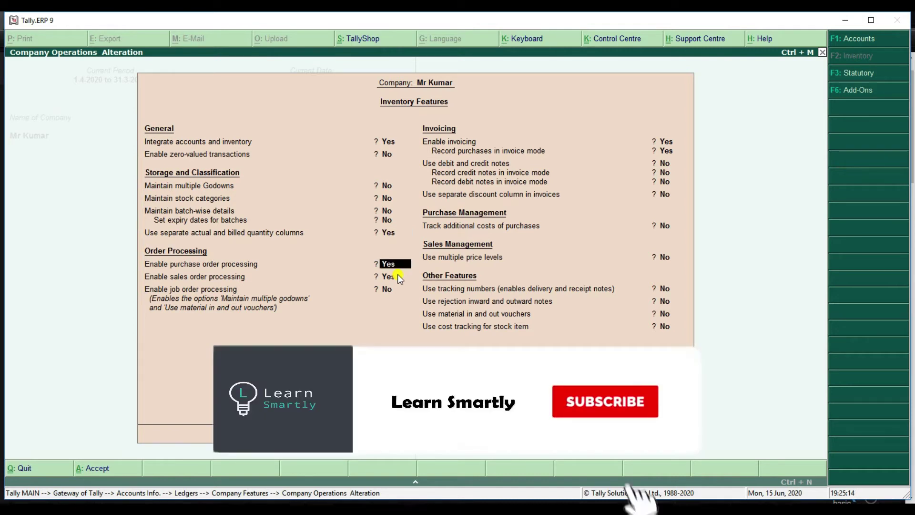
key(Return)
key(Return)
key(Return)
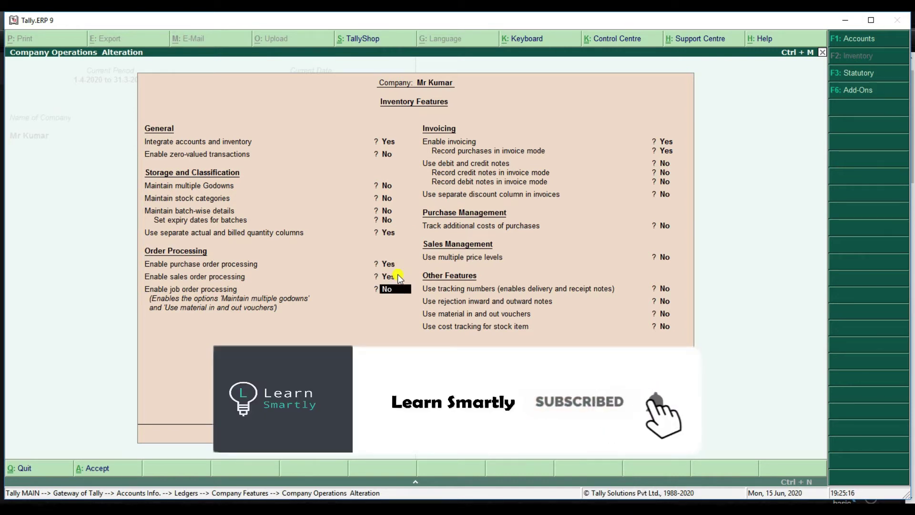
Step: Enable the separate discount column in invoices, save the inventory features and return to the Gateway of Tally
key(Return)
key(Return)
key(Return)
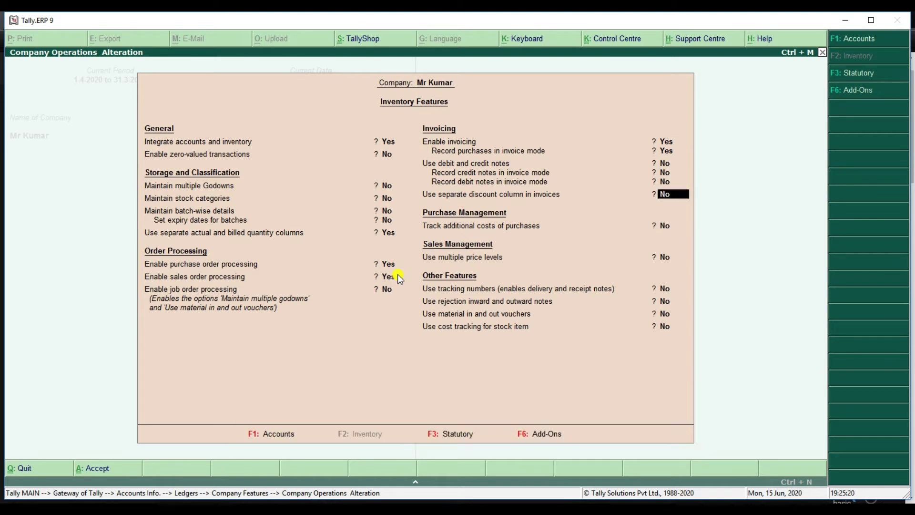
text(y)
key(Return)
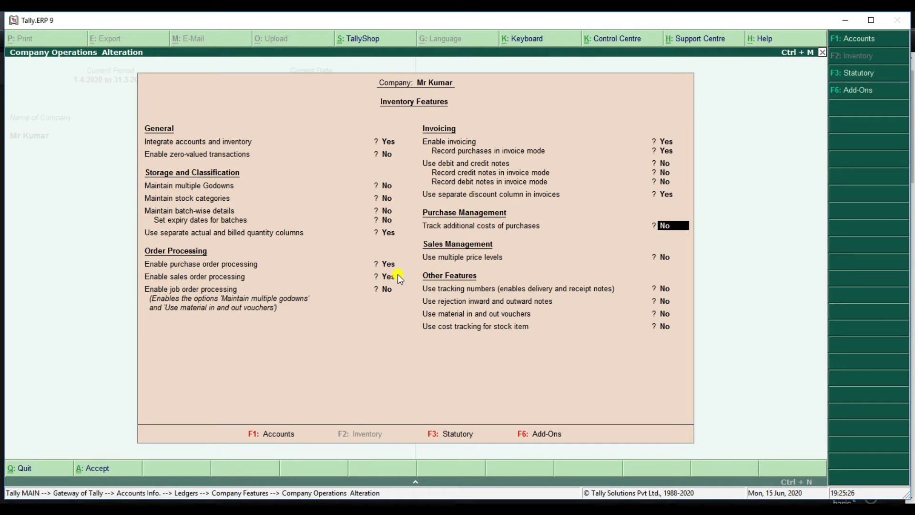
key(ctrl+a)
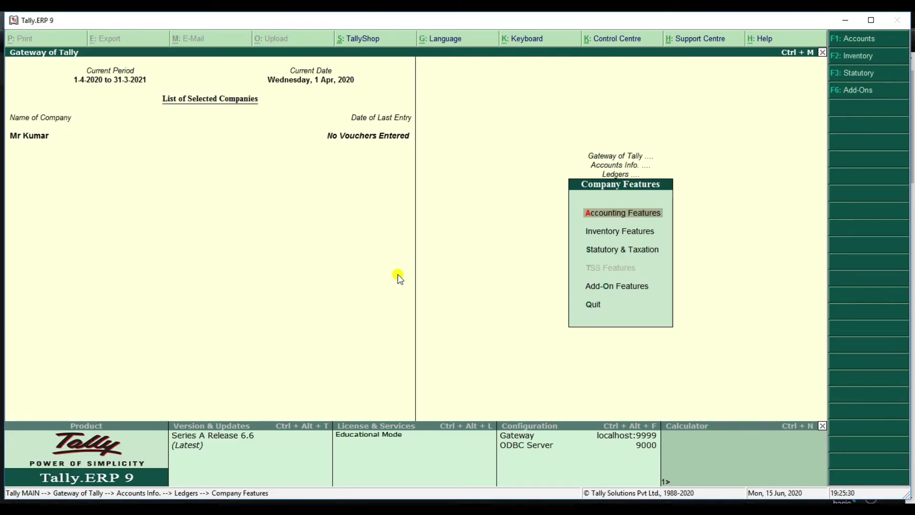
key(Escape)
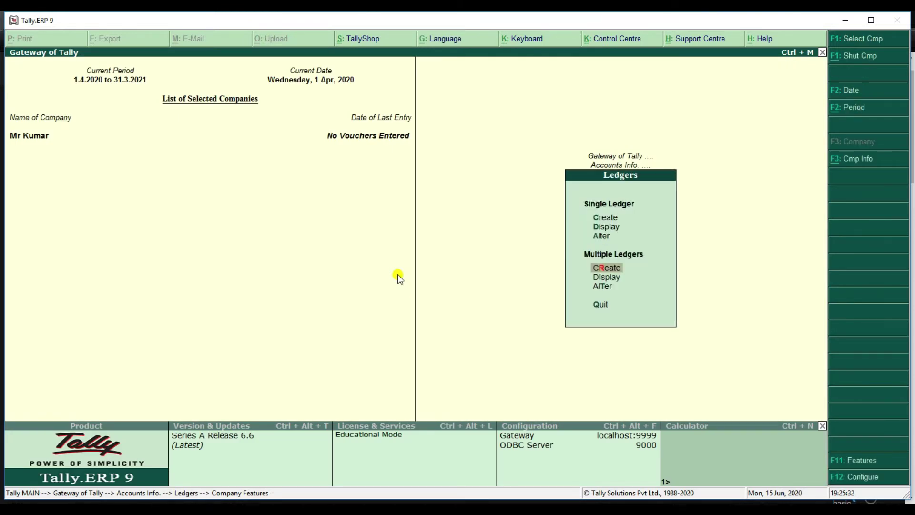
key(Escape)
key(Escape)
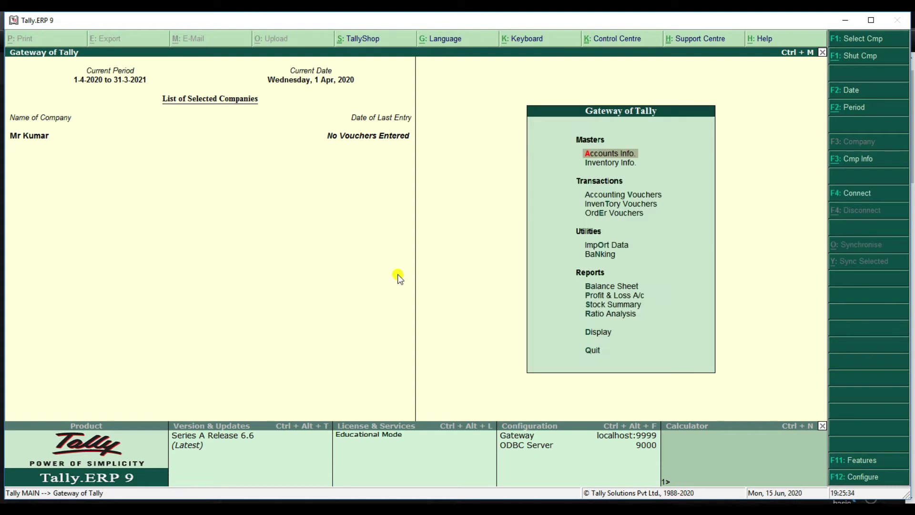
Step: Start a receipt accounting voucher dated 1-Apr-2020 with Cash as the account
key(Down)
key(Down)
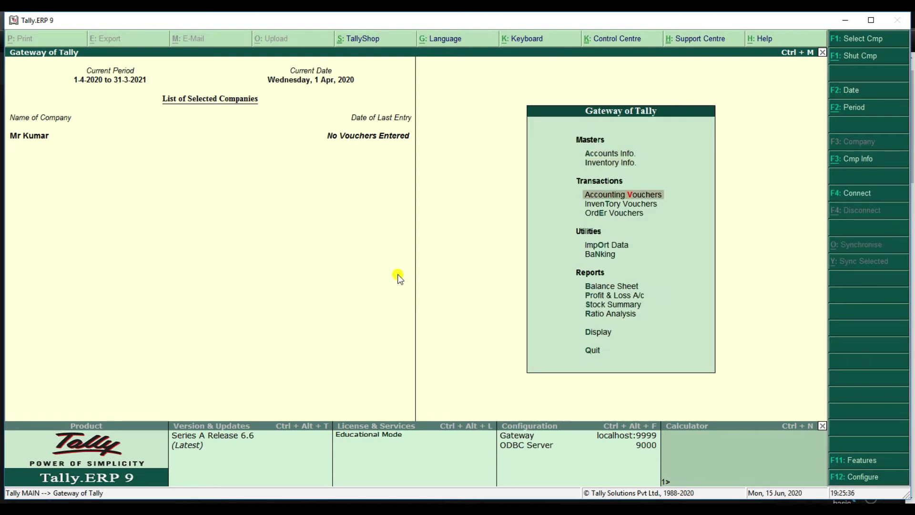
key(Return)
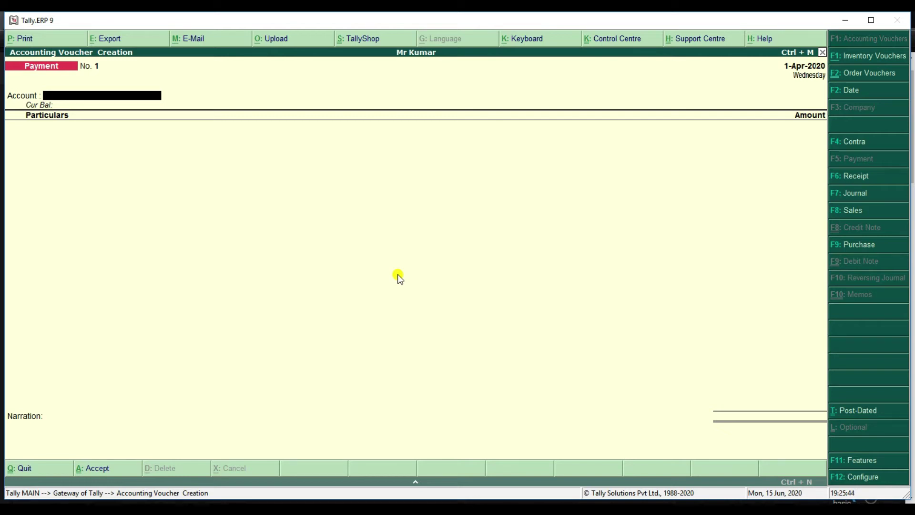
key(F6)
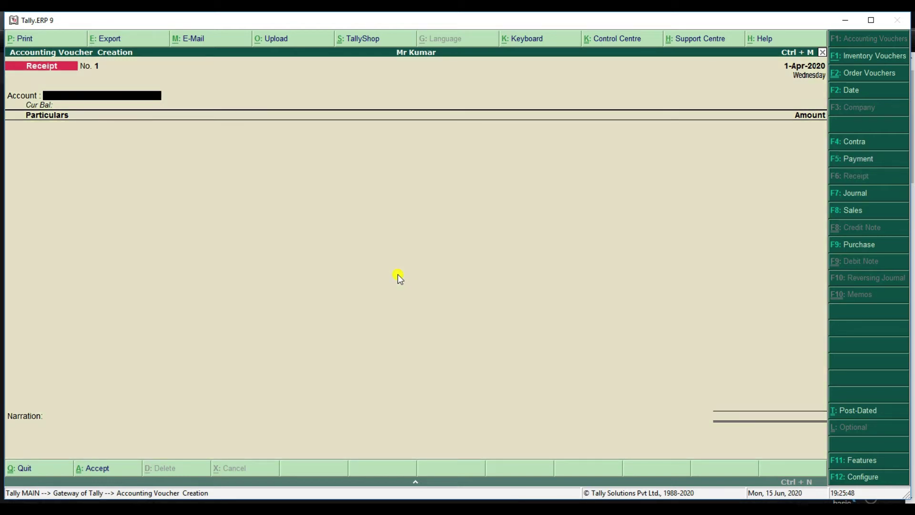
key(Return)
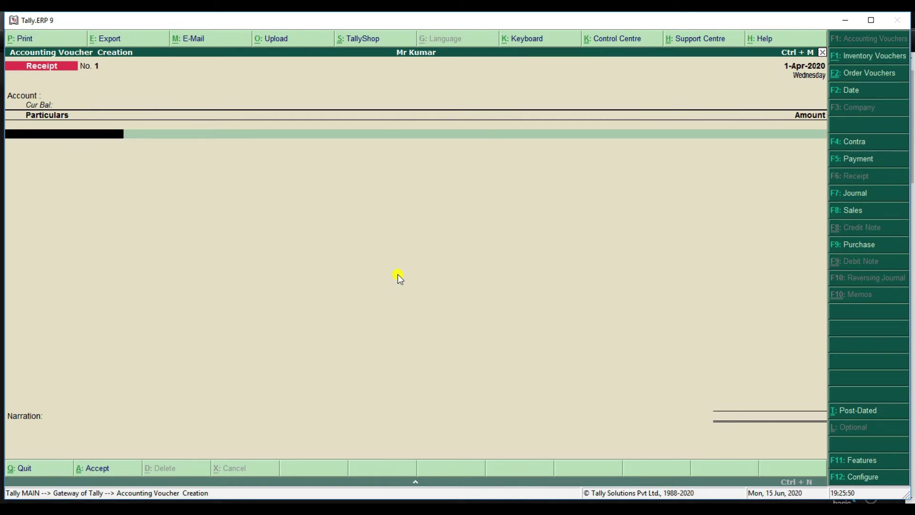
Step: Credit the proprietor's capital ledger with 1,00,000 in the receipt and save the voucher without a narration
text(M)
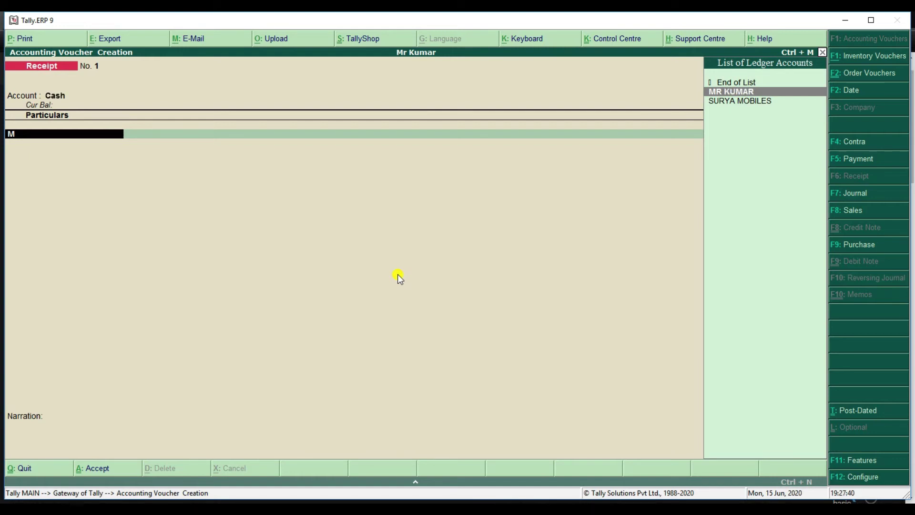
key(Return)
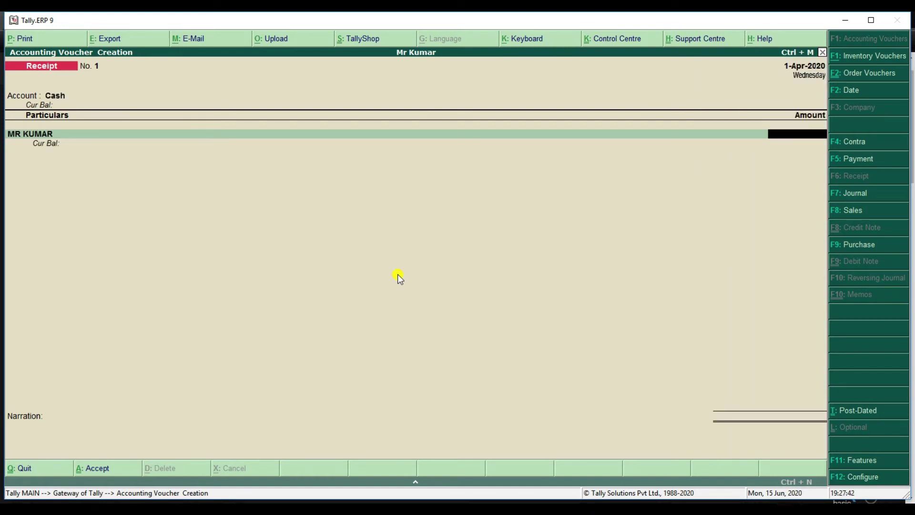
text(1,00,000)
key(Return)
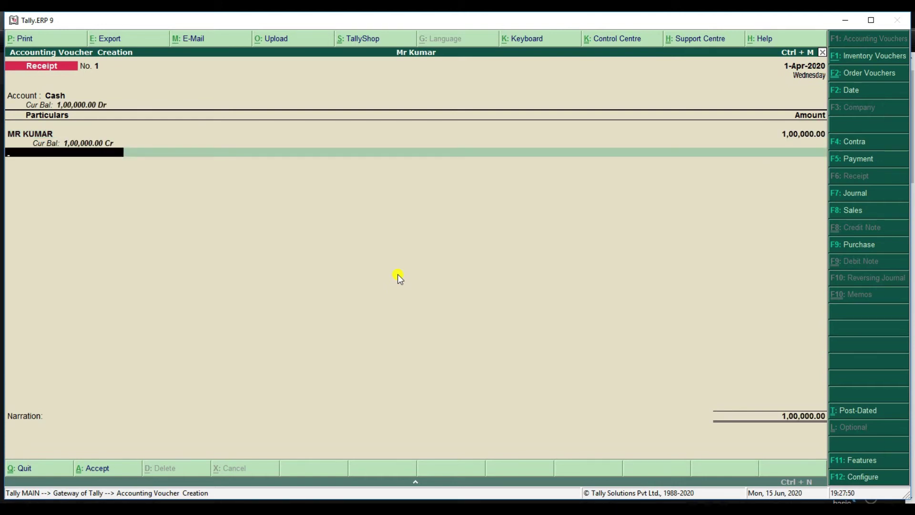
key(Return)
key(Return)
key(Return)
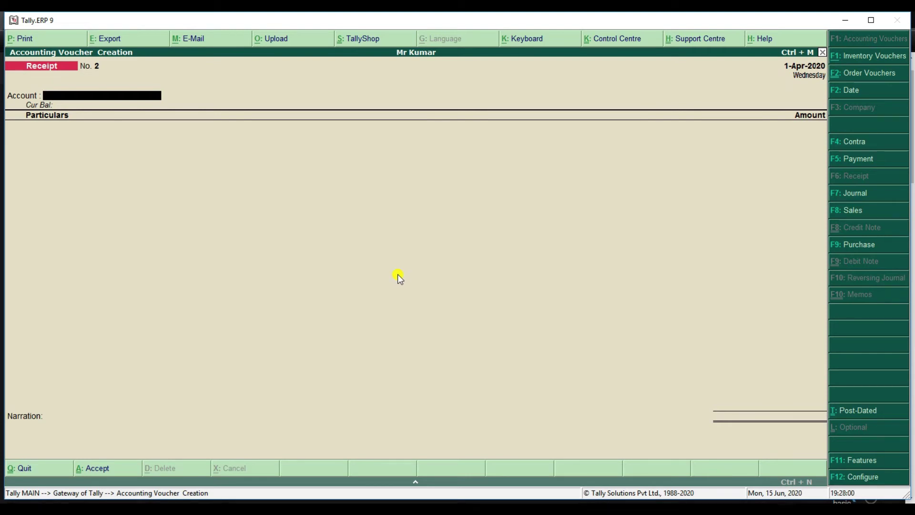
Step: Start a purchase order voucher with RAVI TRADERS as the party, accepting the default supplier, order and receipt details
key(ctrl+F4)
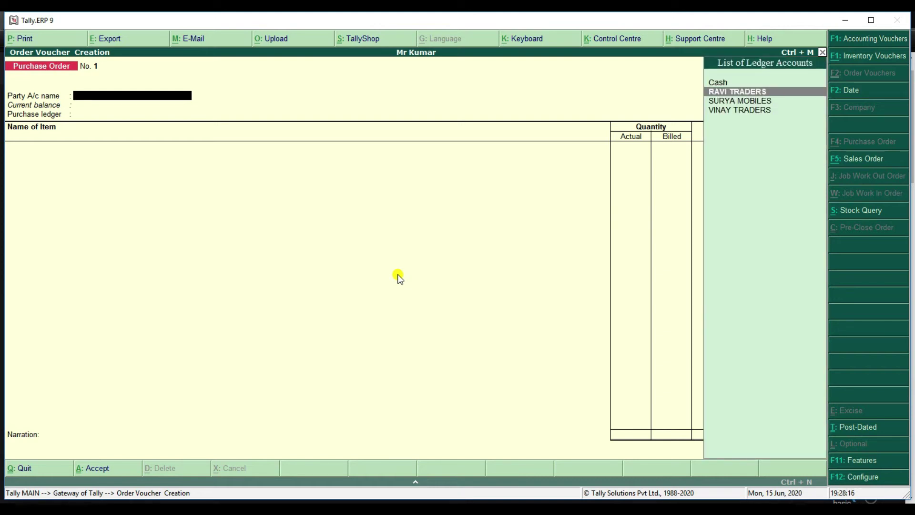
key(Return)
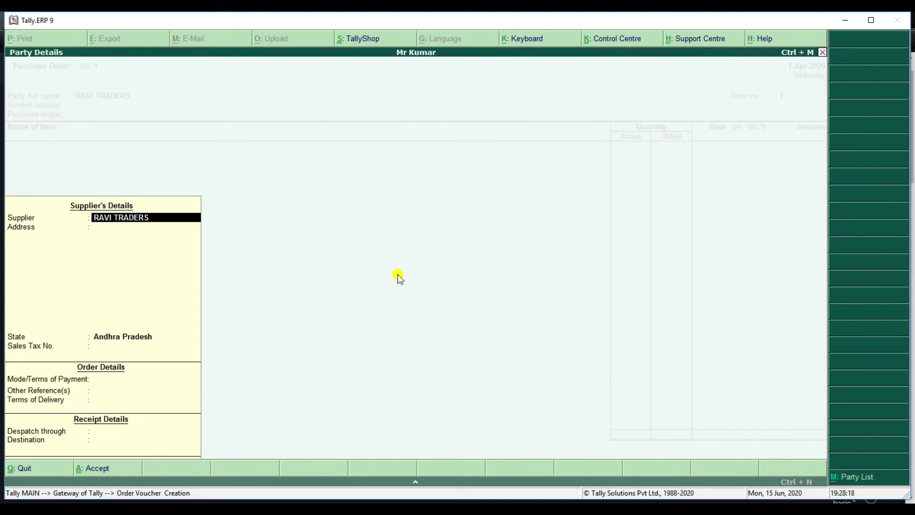
key(Return)
key(Return)
key(Return)
key(Return)
key(Return)
key(Return)
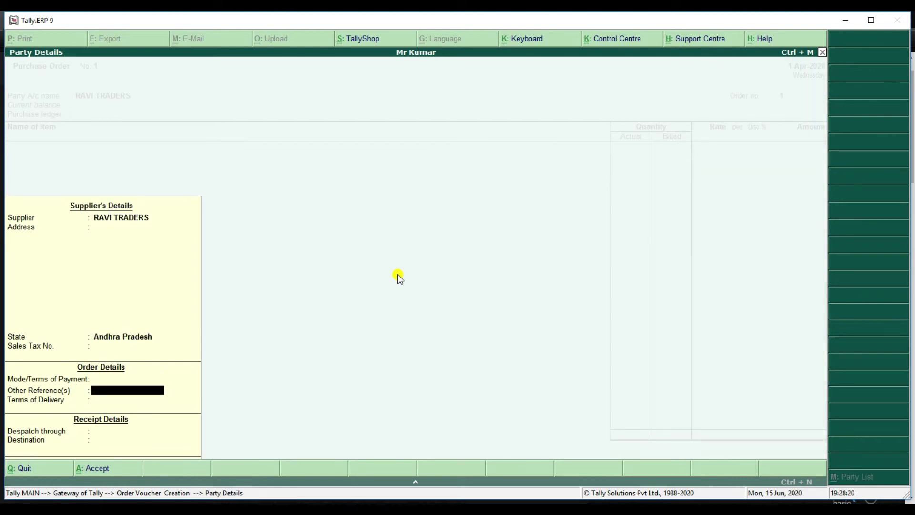
key(Return)
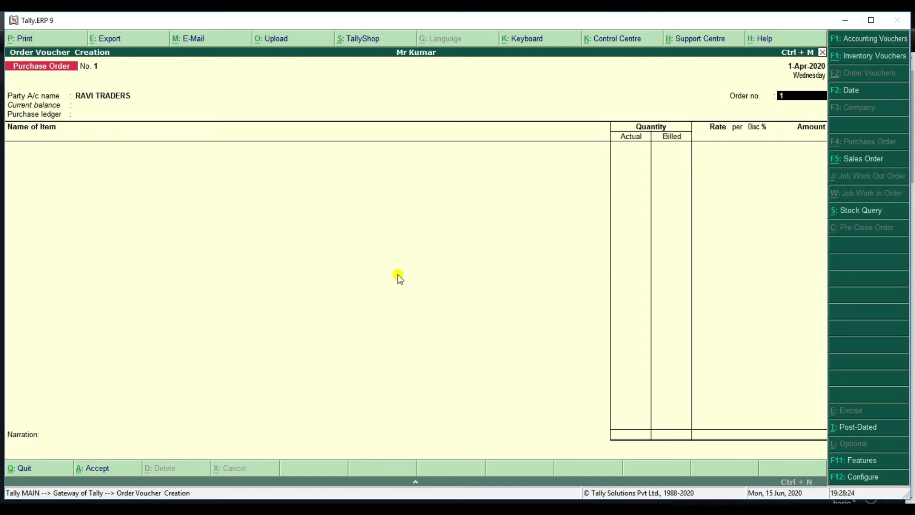
Step: Enter the purchase order's number and choose PURCHASE ORDERS as the purchase ledger
text(104)
key(Return)
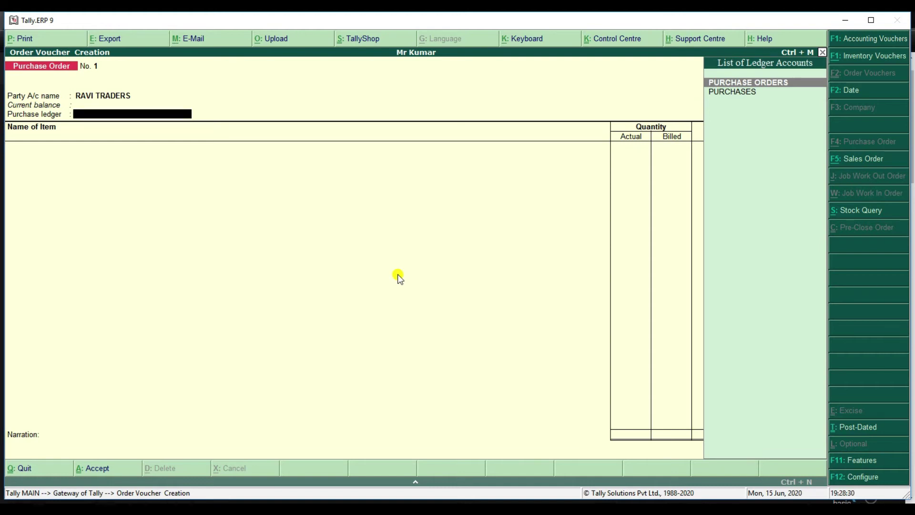
key(Return)
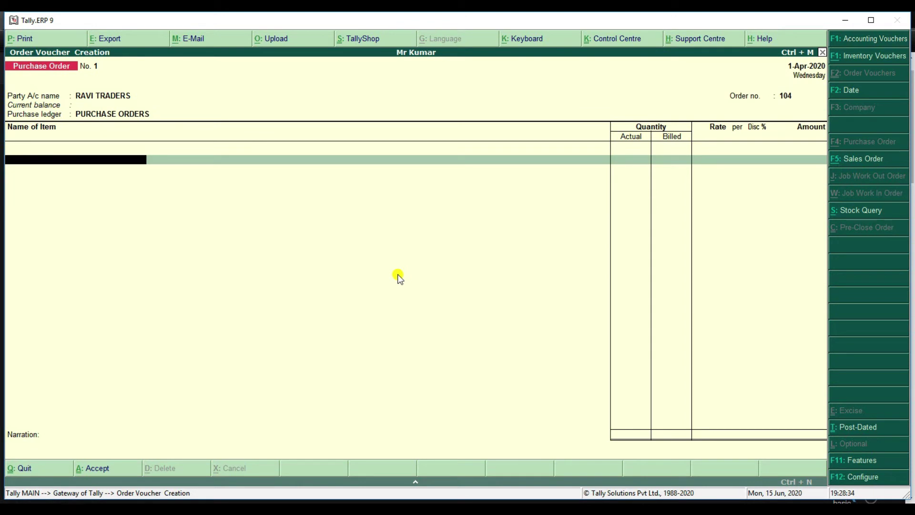
Step: Add LED Monitors to the purchase order, due on 1-Apr-2020, with 10 sets actual and billed at a rate of 3,000 and no discount
text(L)
key(Return)
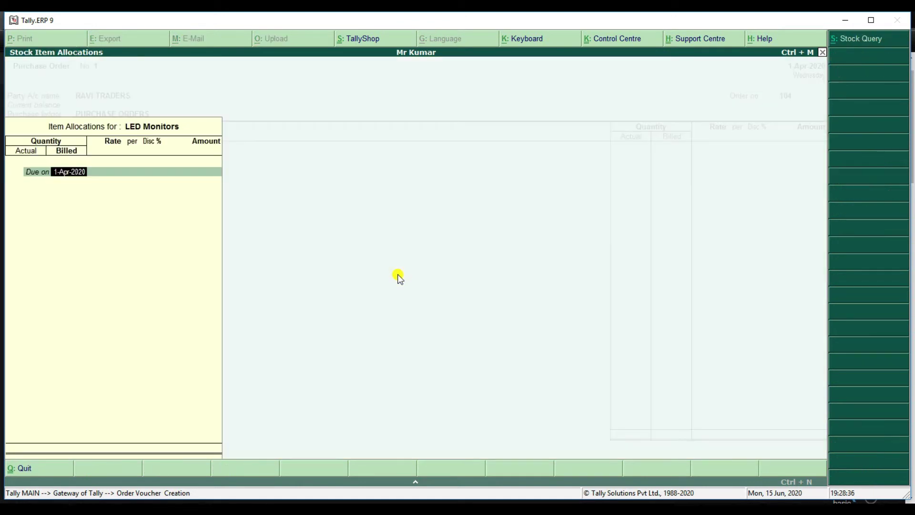
key(Return)
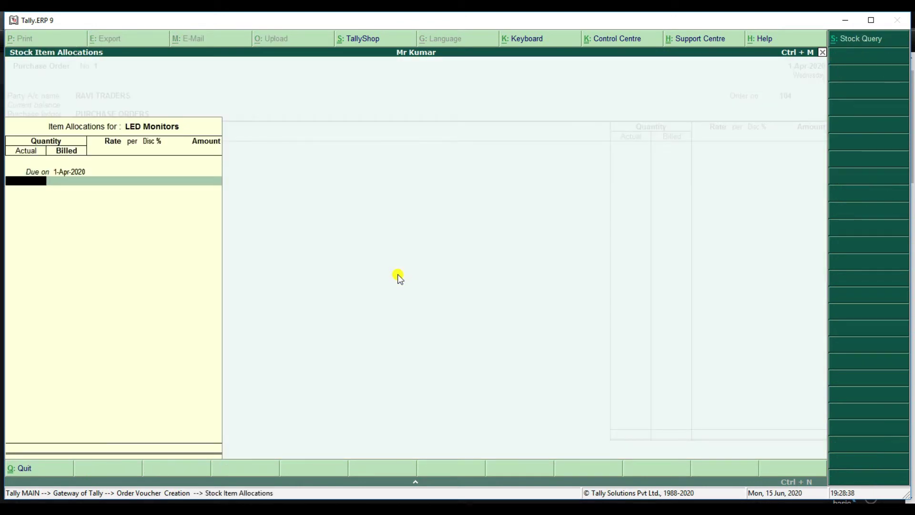
text(10)
key(Return)
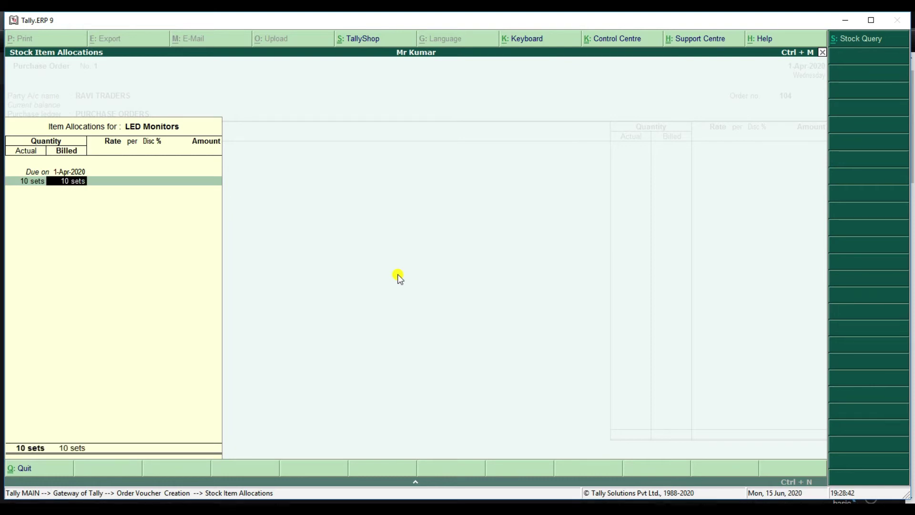
key(Return)
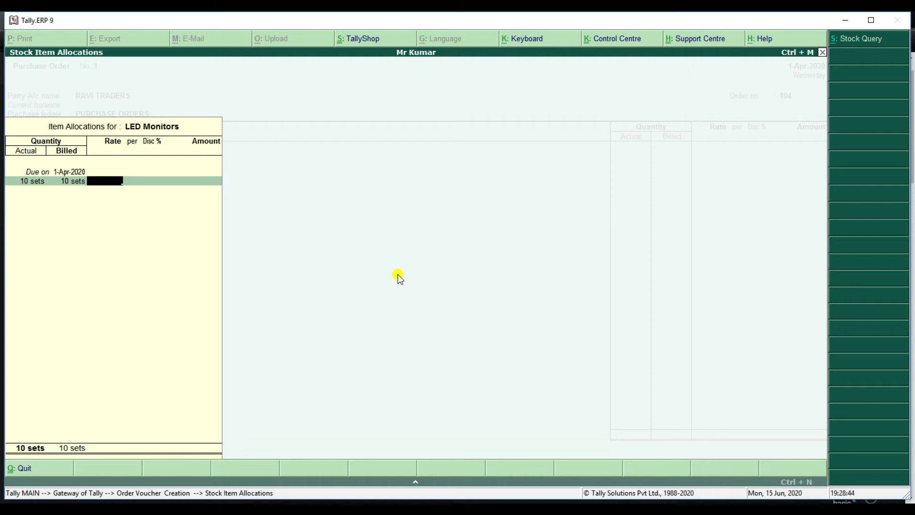
text(3,000)
key(Return)
key(Return)
key(Return)
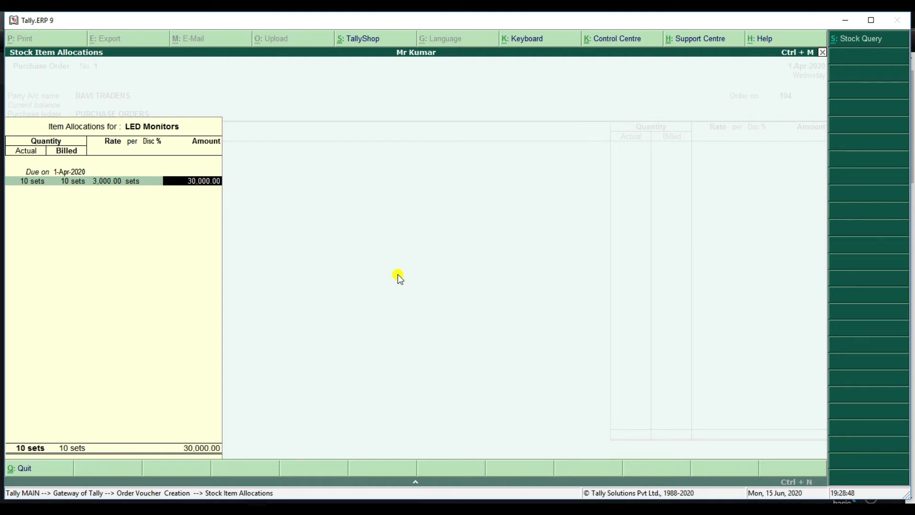
key(Return)
key(Return)
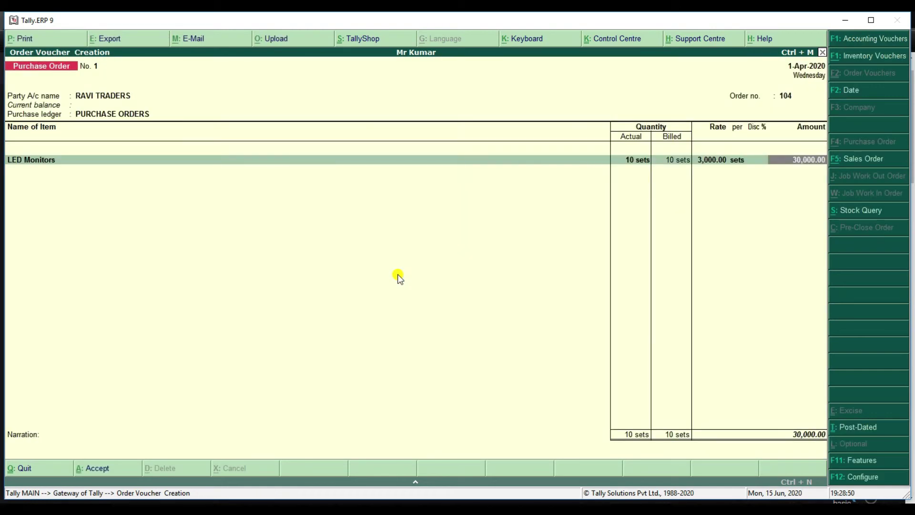
key(Return)
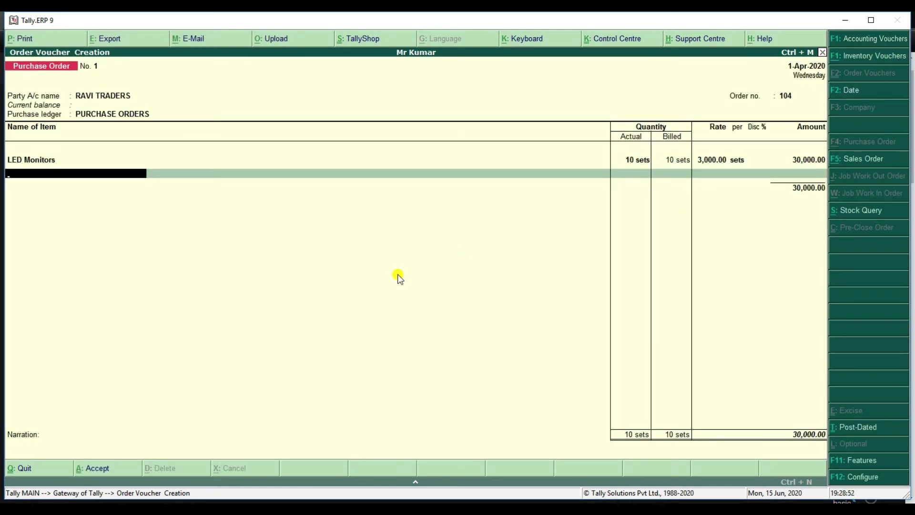
Step: Add Hard Disks to the purchase order, due on 1-Apr-2020, with 10 sets actual and billed at a rate of 1,500 and no discount
text(h)
key(Return)
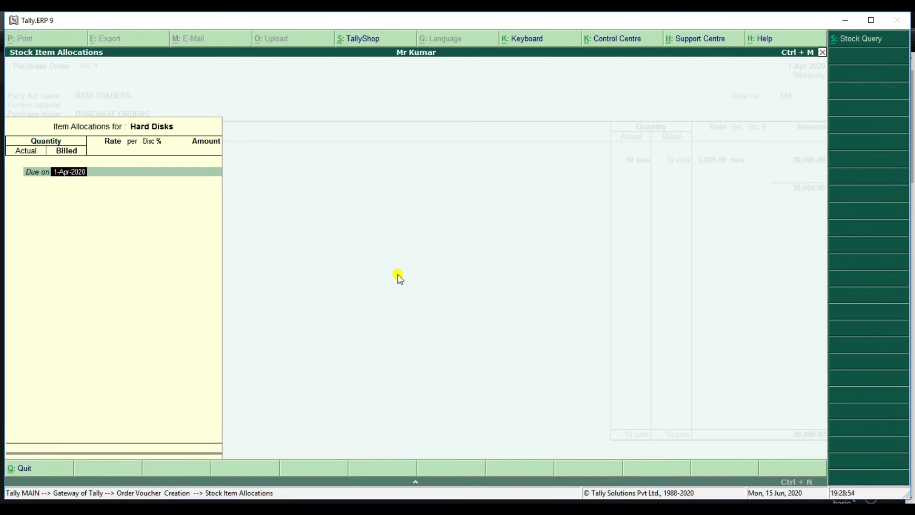
key(Return)
text(10)
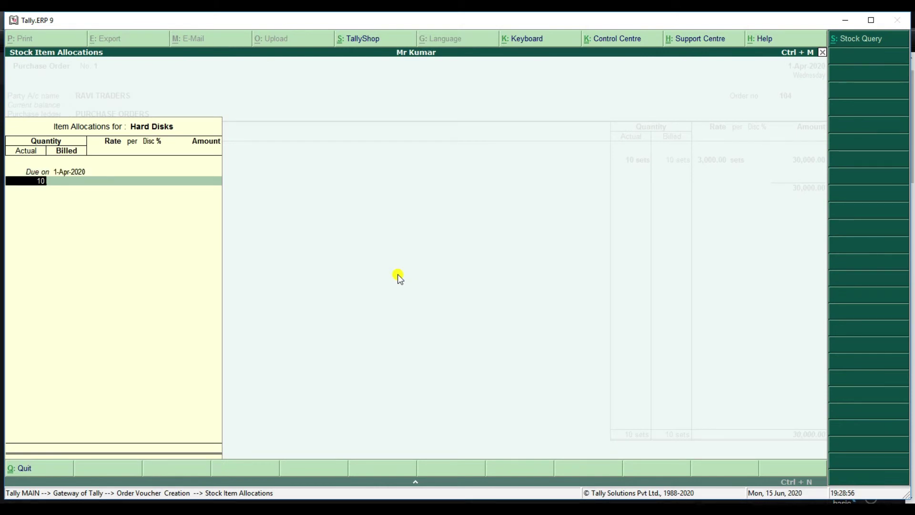
key(Return)
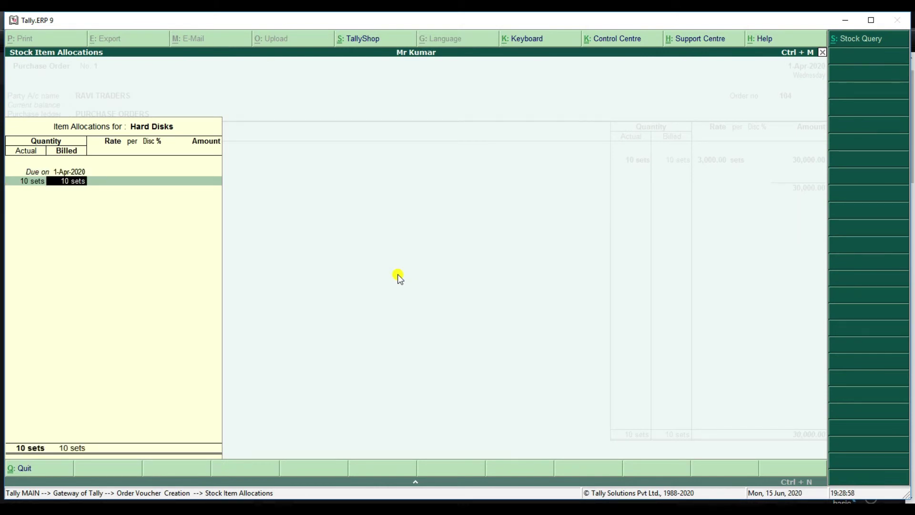
key(Return)
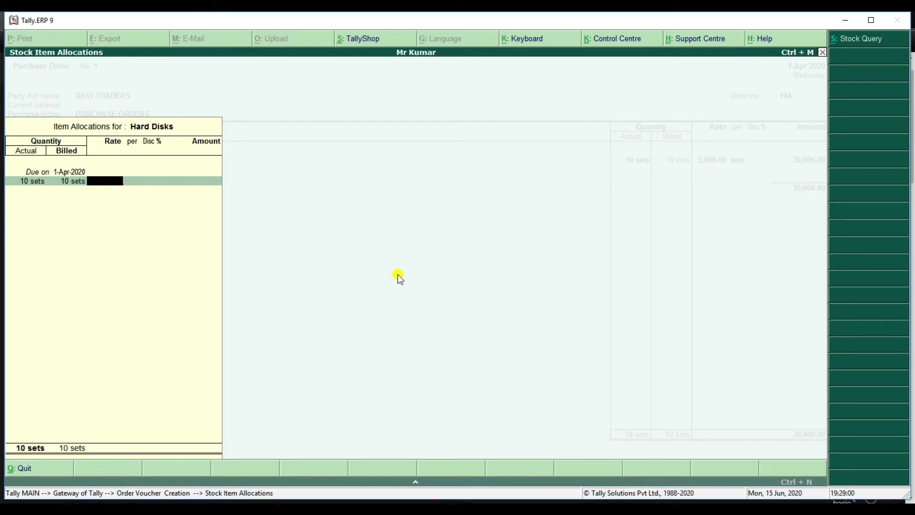
text(1,500)
key(Return)
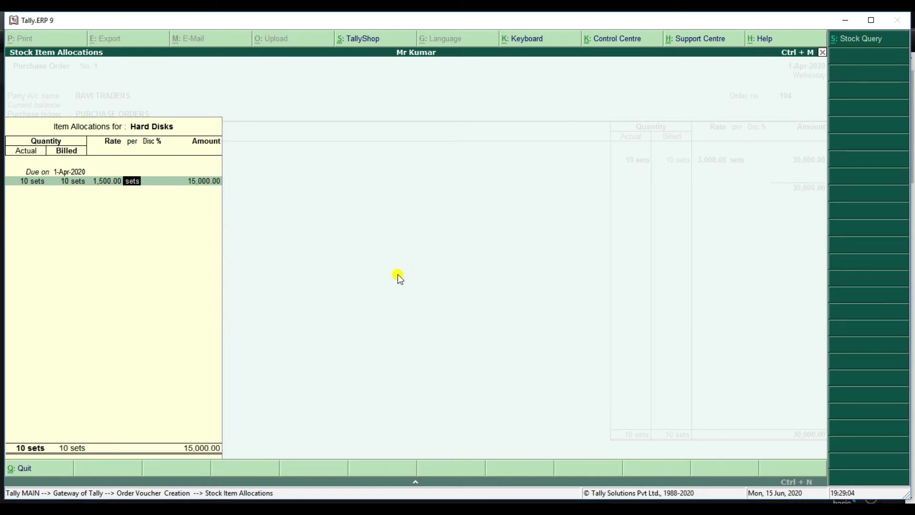
key(Return)
key(Return)
key(Return)
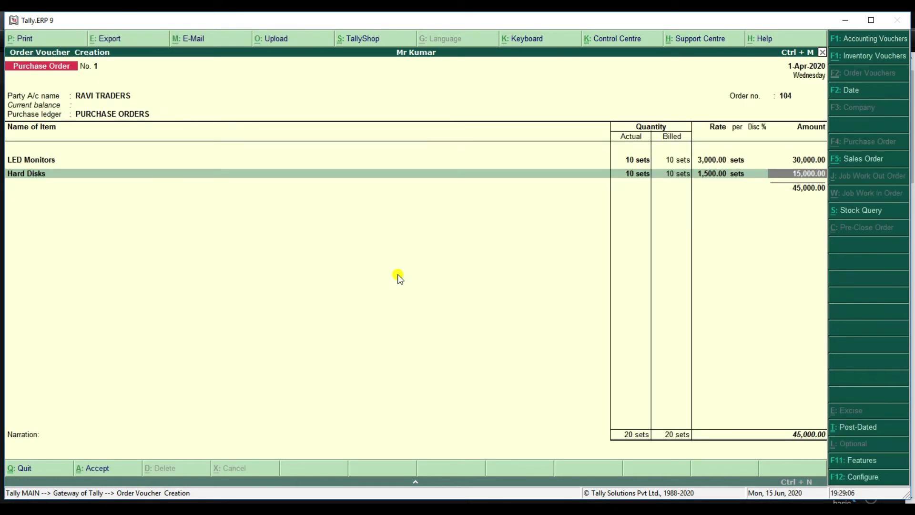
key(Return)
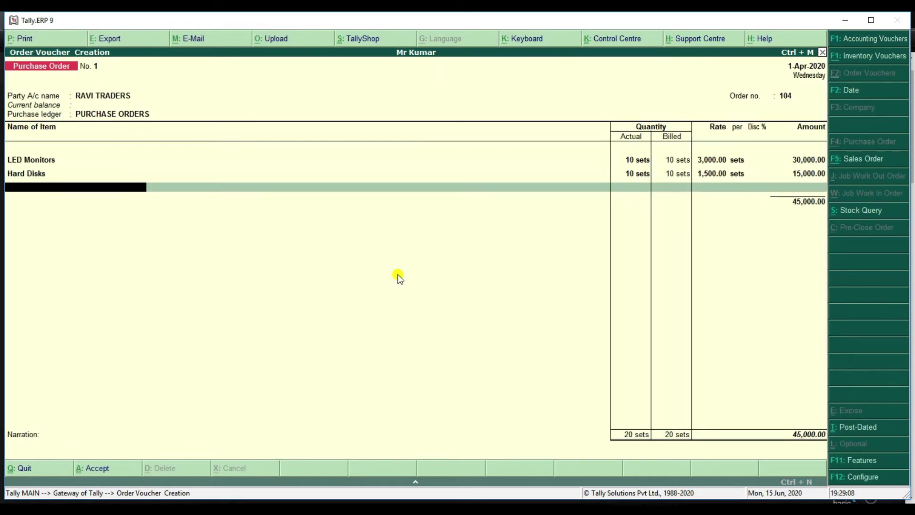
Step: End the item list of the RAVI TRADERS purchase order and save the voucher without a narration
key(Return)
key(Return)
key(Return)
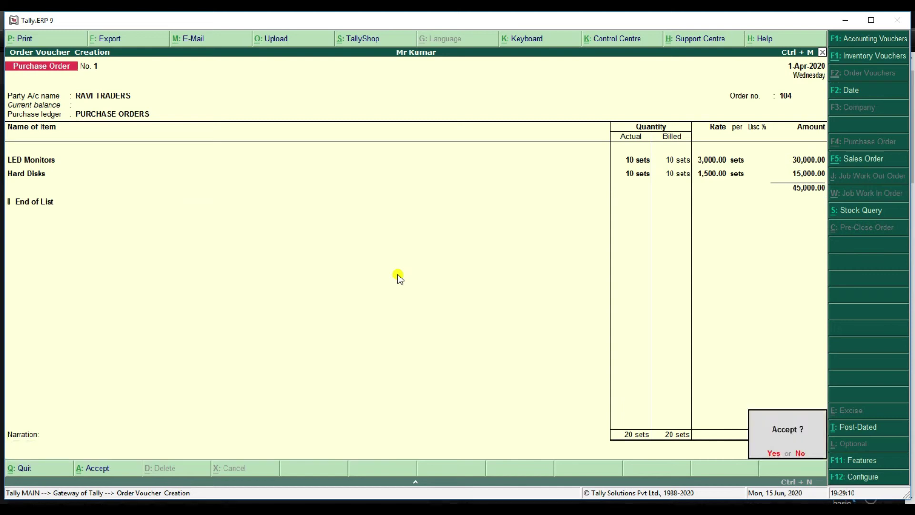
key(Return)
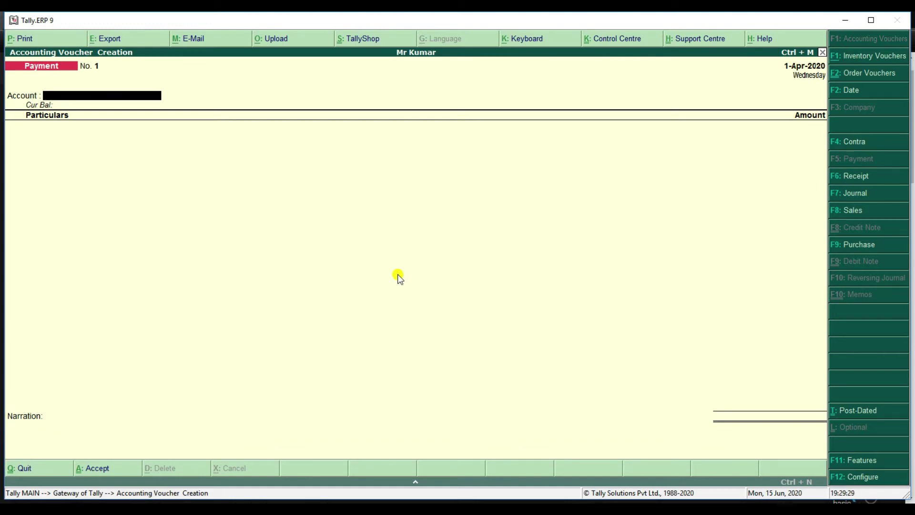
Step: Start a second purchase order voucher with SURYA MOBILES as the party, accepting the default supplier, order and receipt details
key(ctrl+F2)
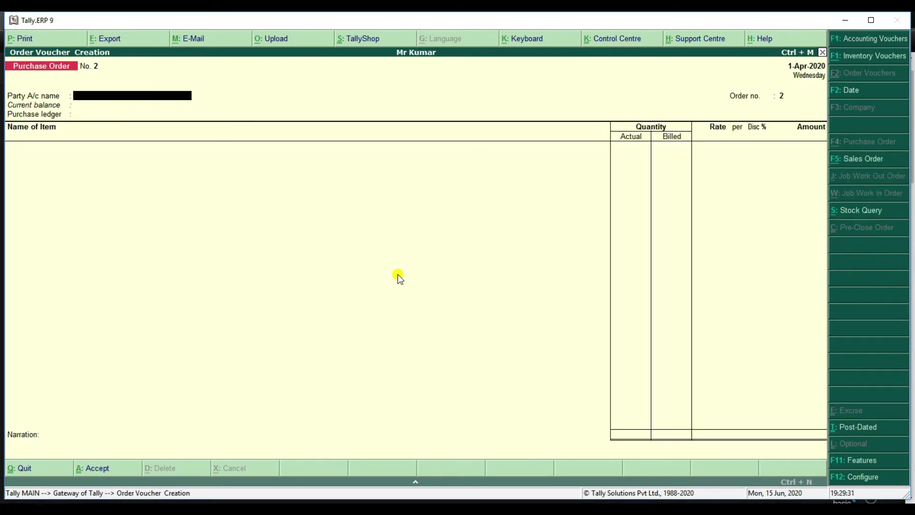
key(Return)
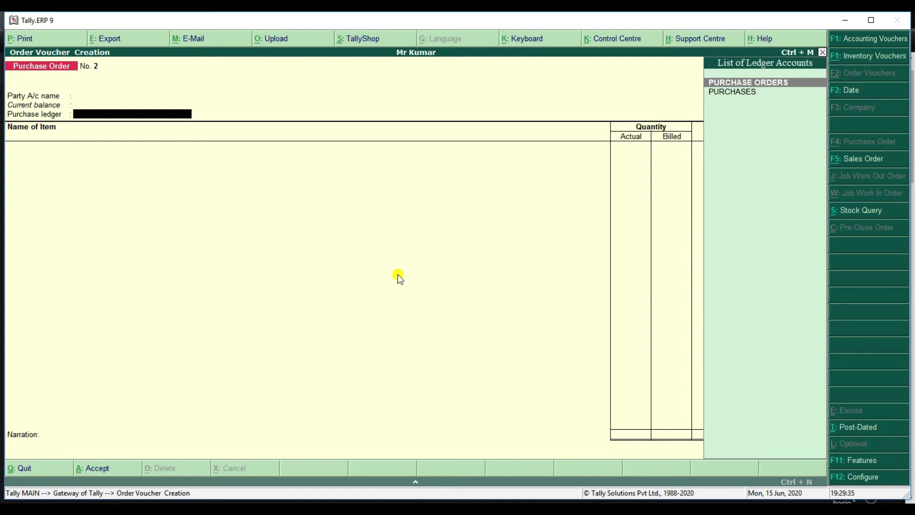
key(BackSpace)
key(Return)
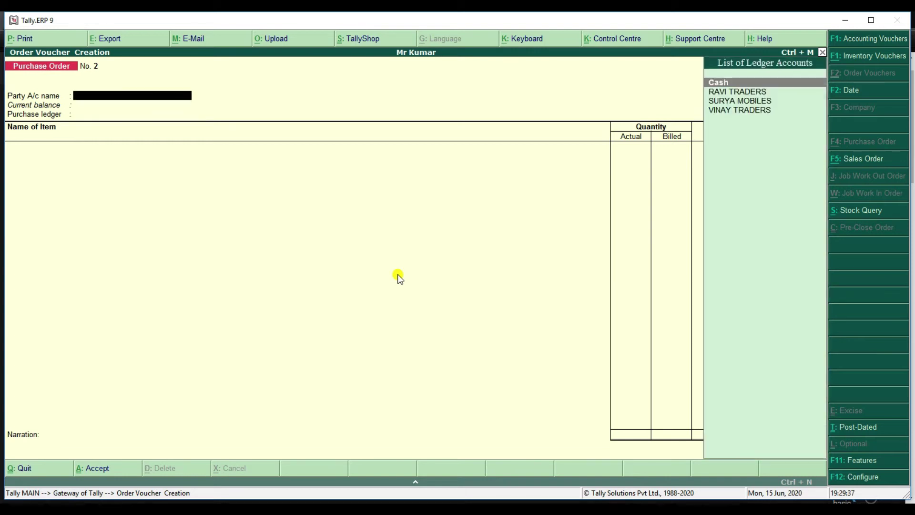
key(Down)
key(Down)
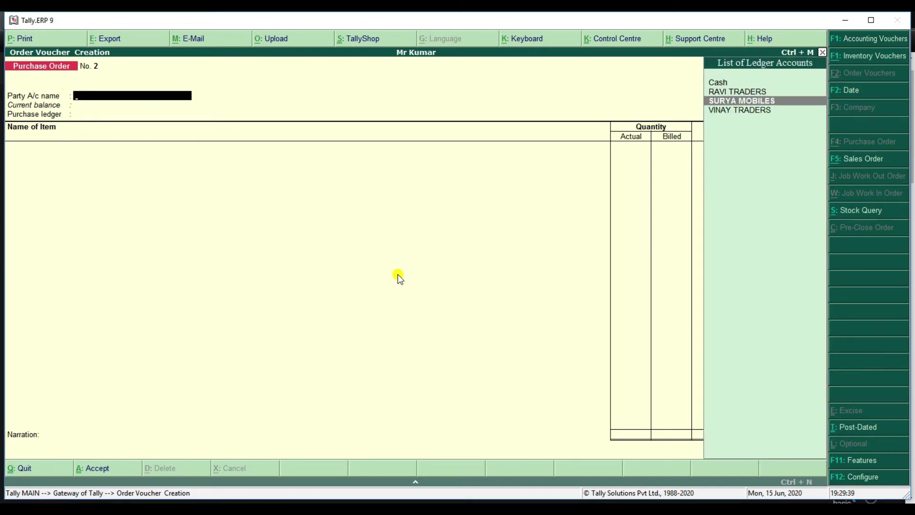
key(Return)
key(ctrl+a)
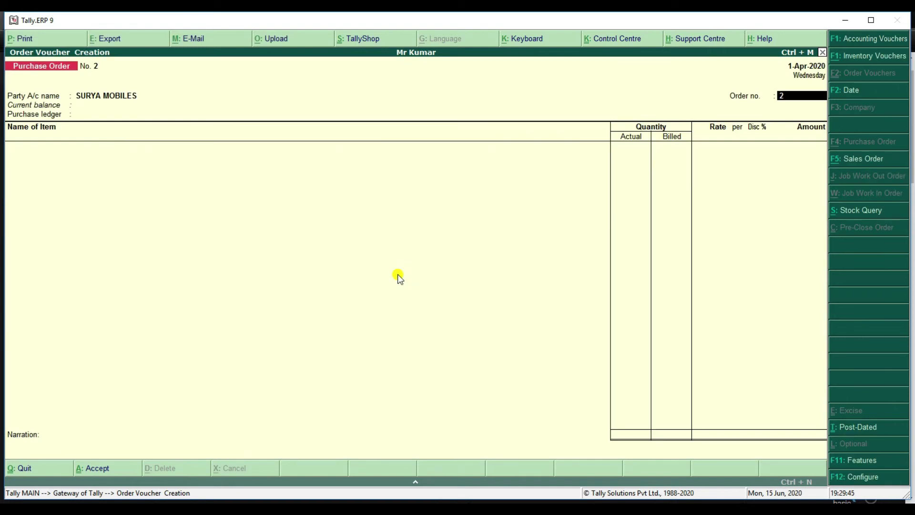
Step: Replace the default order number of the SURYA MOBILES purchase order and choose PURCHASE ORDERS as its purchase ledger
key(BackSpace)
text(002)
key(Return)
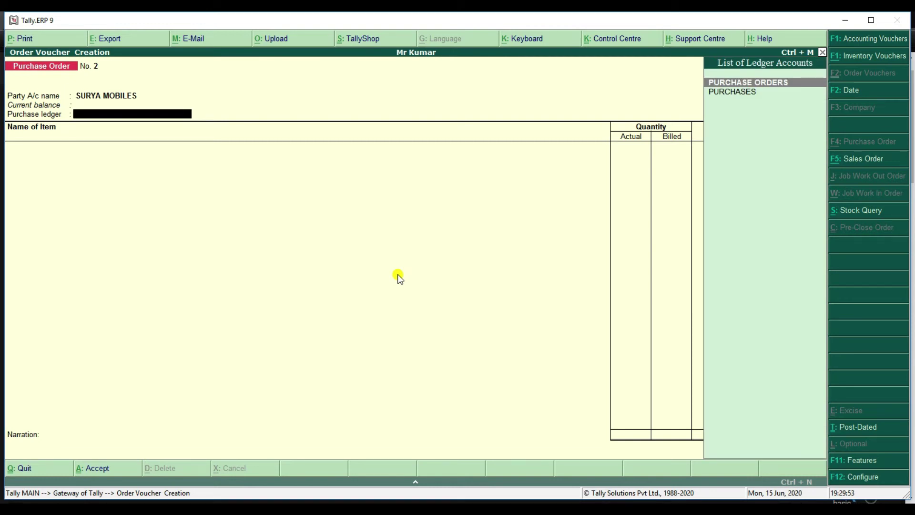
key(Return)
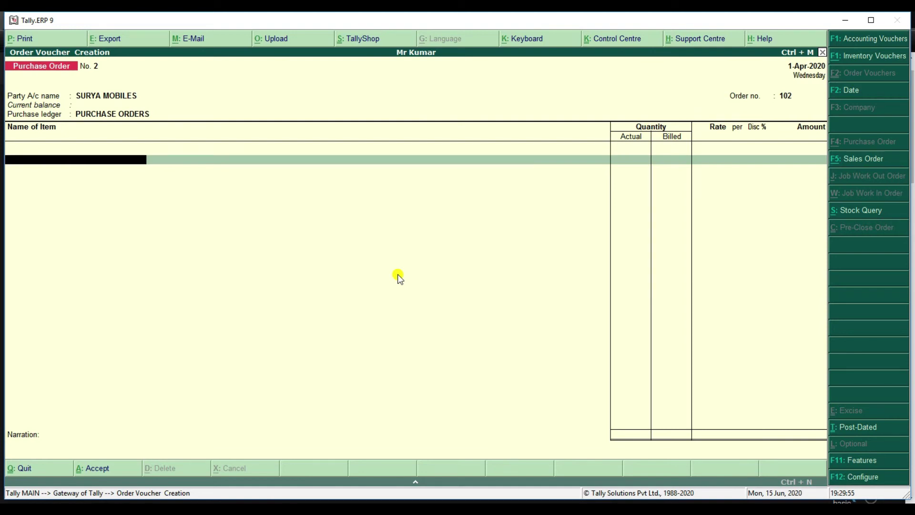
Step: Add Nokia Mobiles to the purchase order, due on 1-Apr-2020, with 10 sets actual and billed at a rate of 1,000 and no discount
text(N)
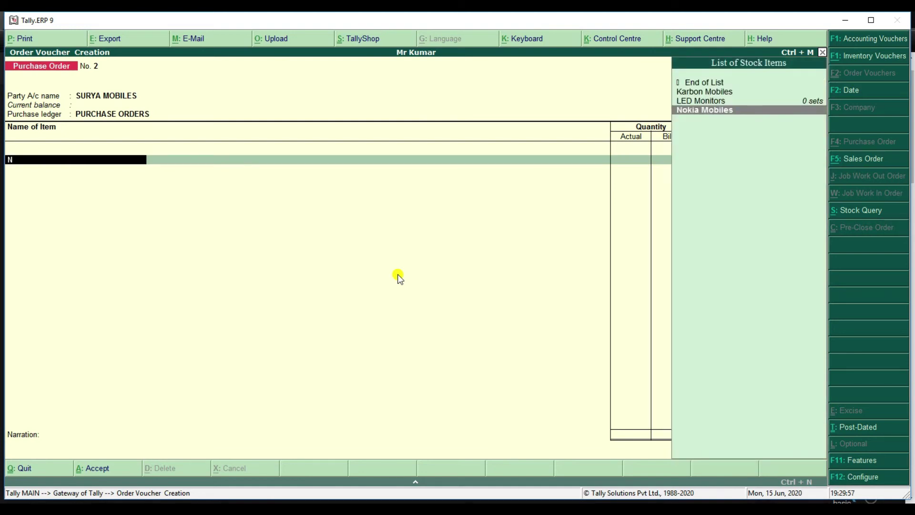
key(Return)
key(Return)
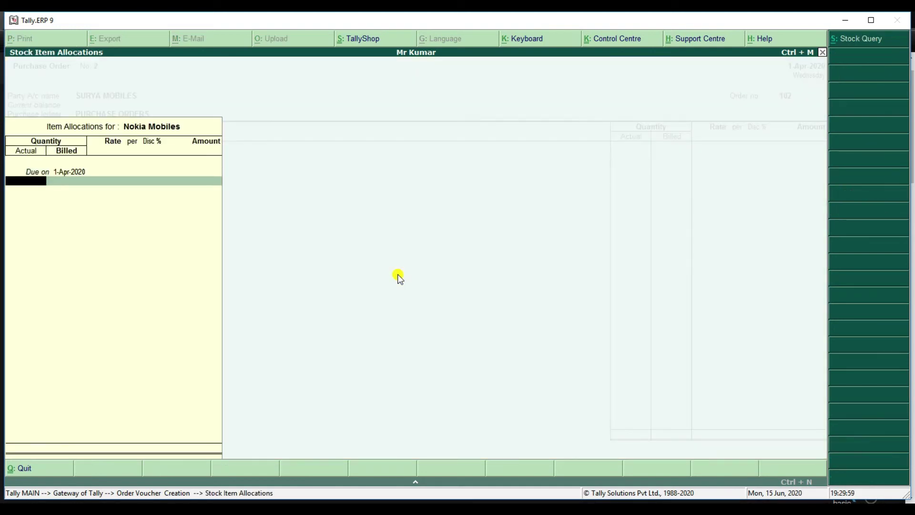
text(10)
key(Return)
key(Return)
text(1000)
key(Return)
key(Return)
key(Return)
key(Return)
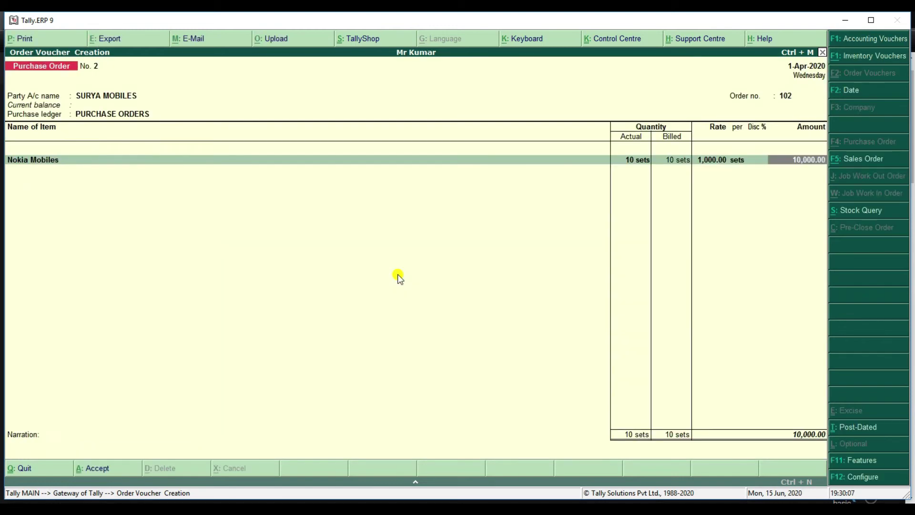
key(Return)
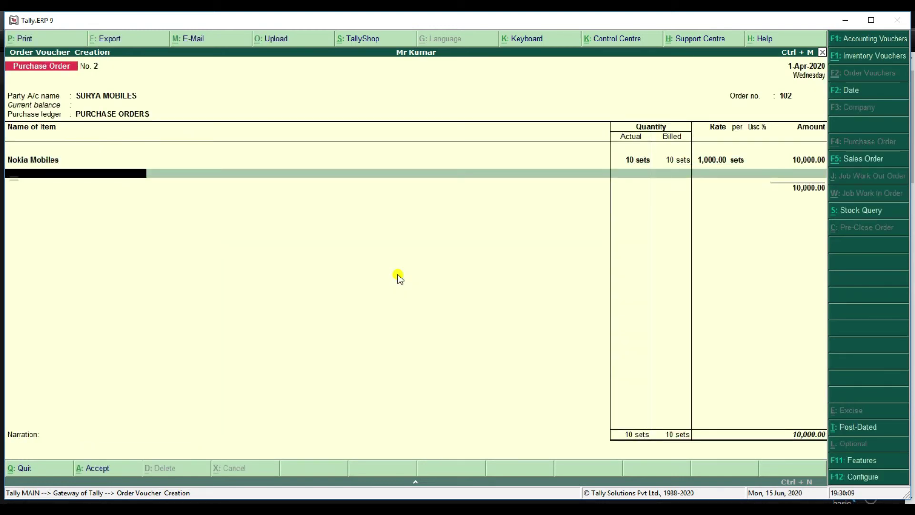
Step: Add Karbon Mobiles, due on 1-Apr-2020, with 10 sets actual and billed at a rate of 800, and save the purchase order without a narration
text(K)
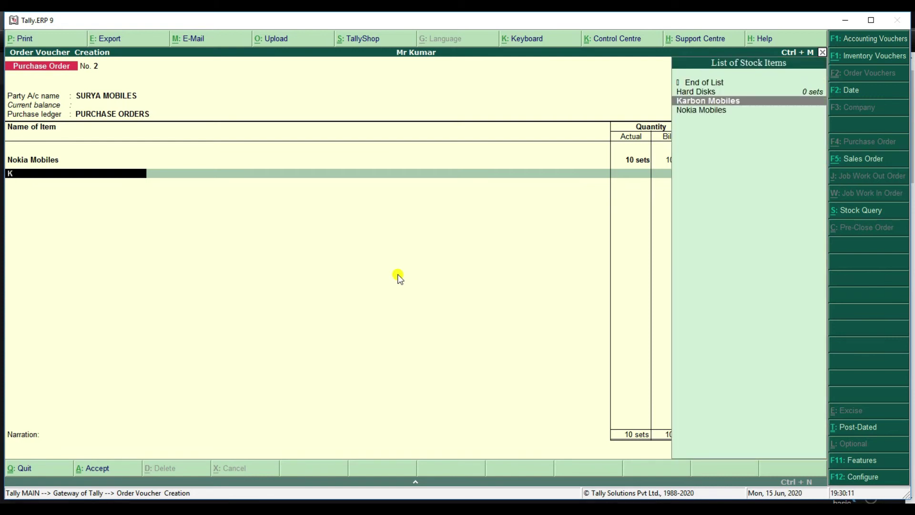
key(Return)
text(10)
key(Return)
key(Return)
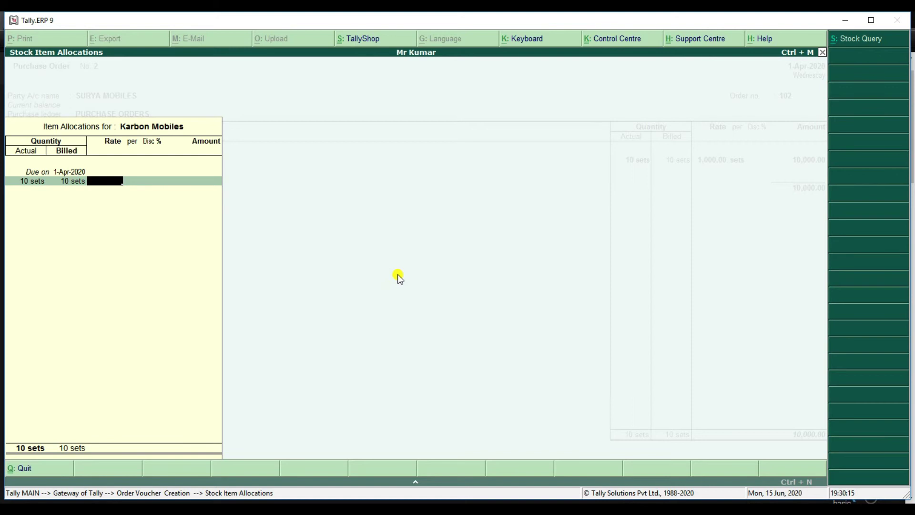
text(800)
key(Return)
key(Return)
key(Return)
key(Return)
key(Return)
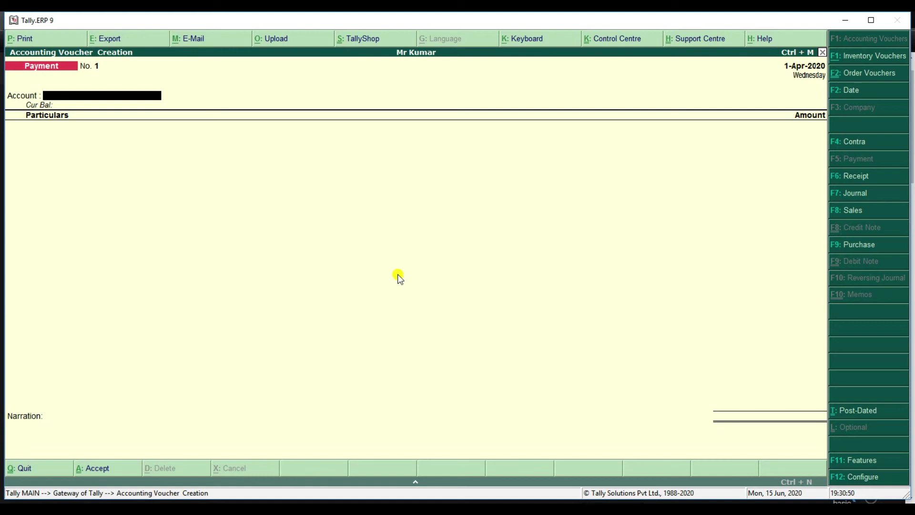
Step: Start a purchase voucher with RAVI TRADERS as the party, leaving the supplier invoice number blank
key(F9)
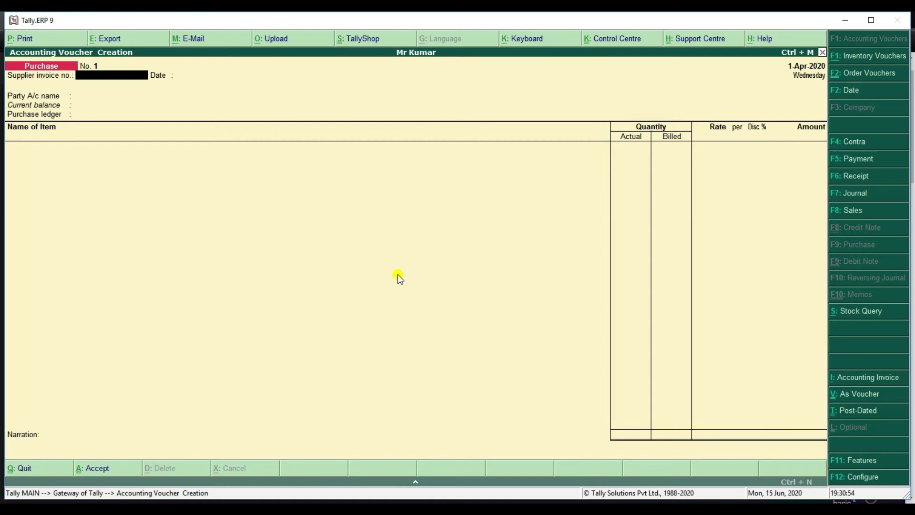
key(Return)
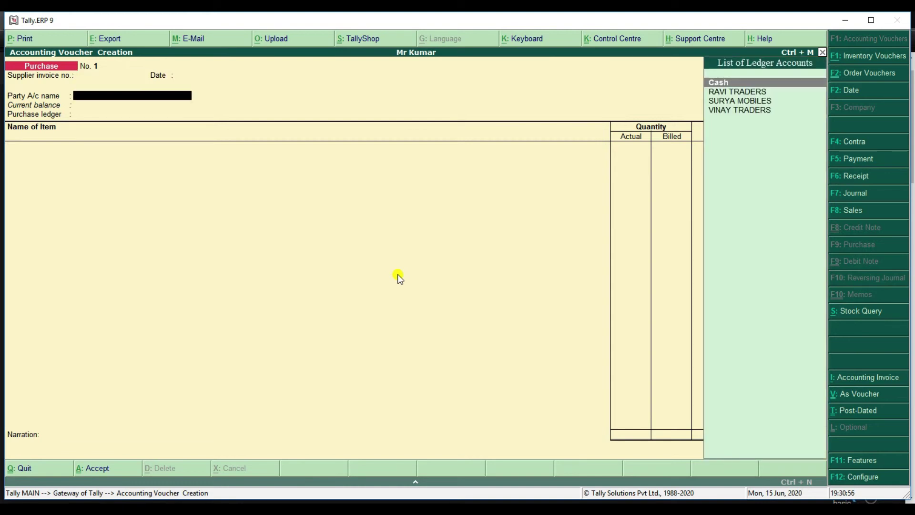
key(Down)
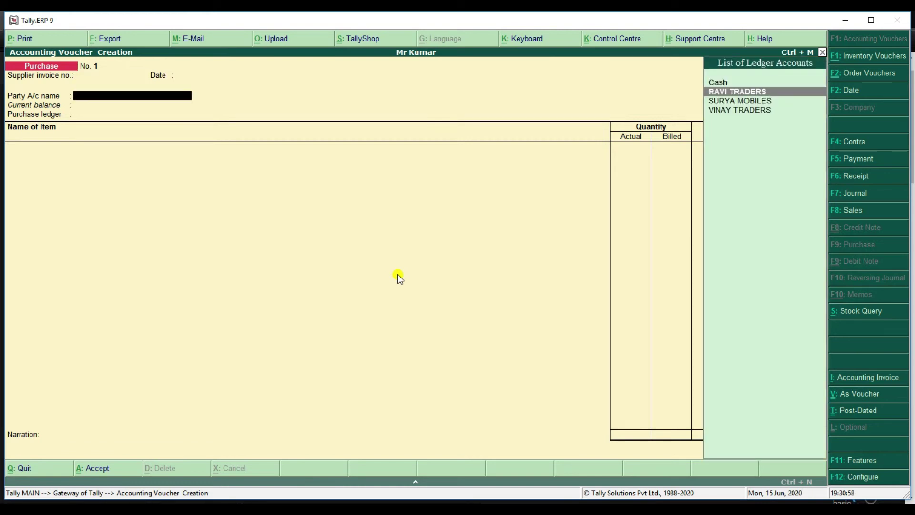
key(Return)
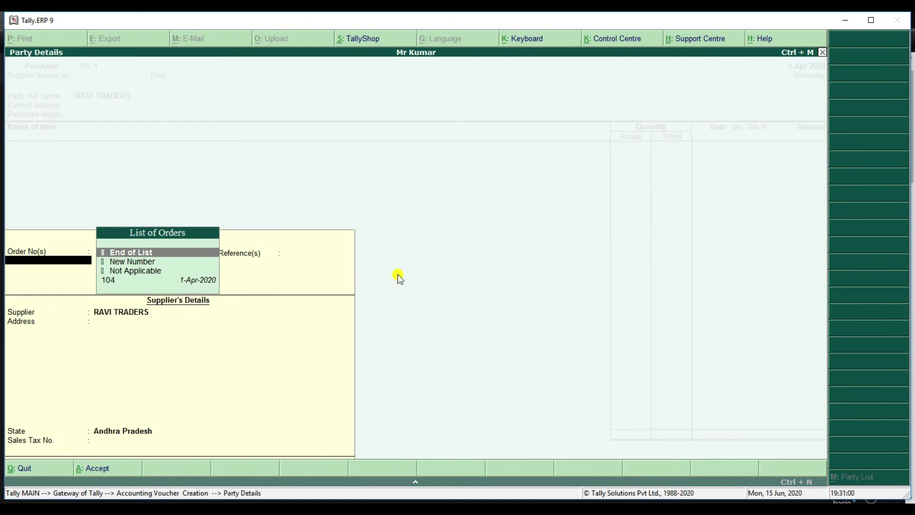
Step: Link the purchase voucher to the pending RAVI TRADERS order dated 1-Apr-2020 and accept the default party details
key(Down)
key(Down)
key(Down)
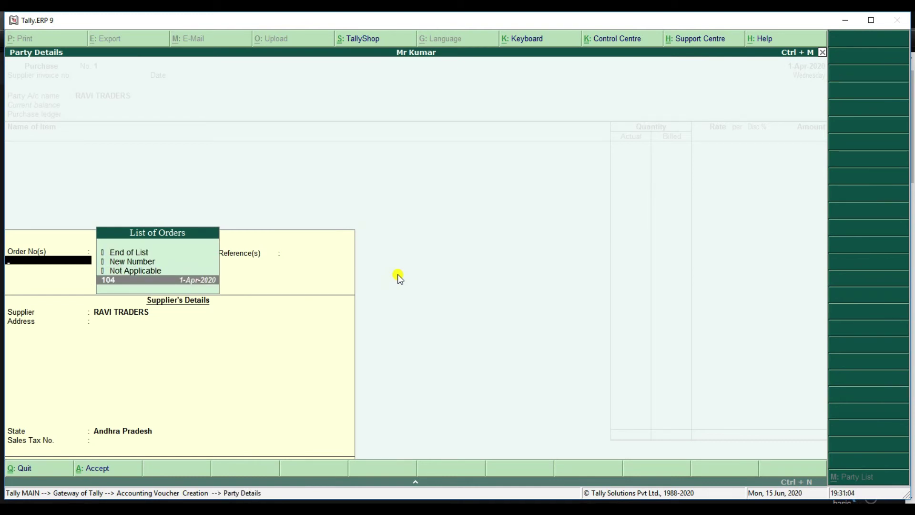
key(Return)
key(Return)
key(Return)
key(Return)
key(Return)
key(Return)
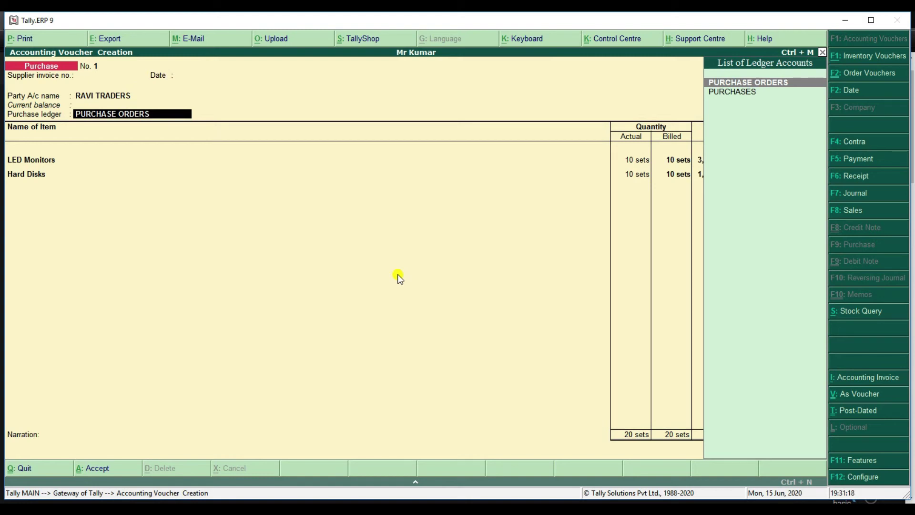
Step: Set the purchase ledger to PURCHASES, keep the items brought in from the order, and save the purchase voucher without a narration
key(Down)
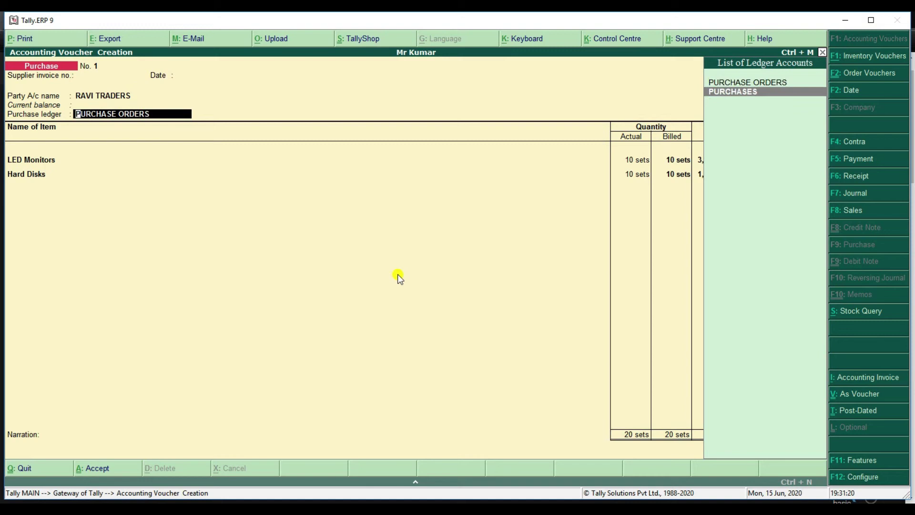
key(Return)
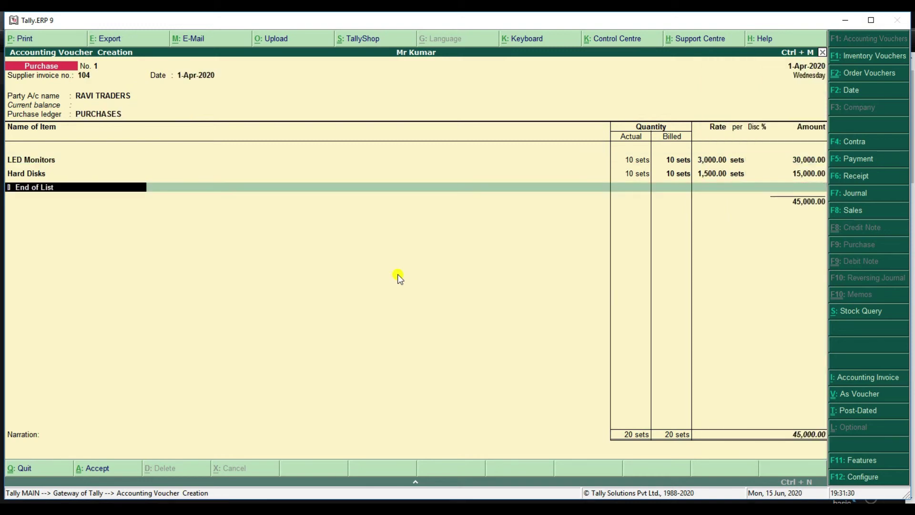
key(Return)
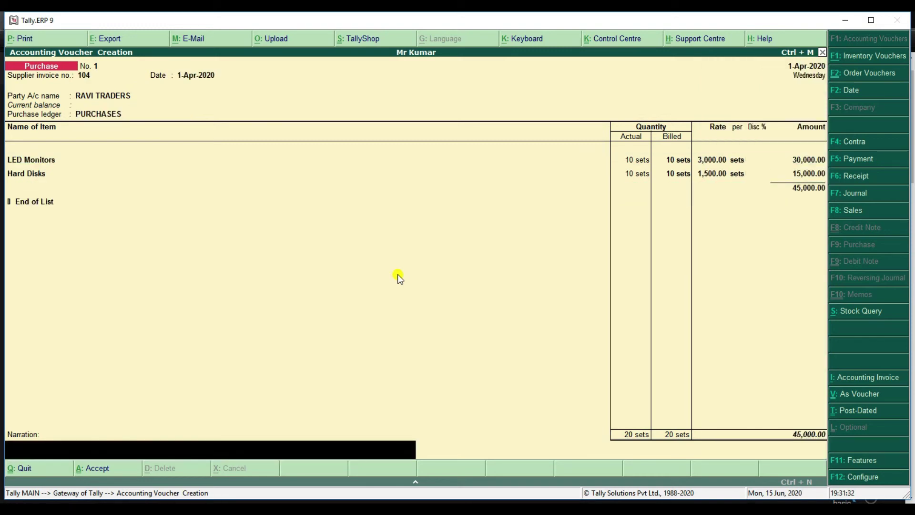
key(Return)
key(Return)
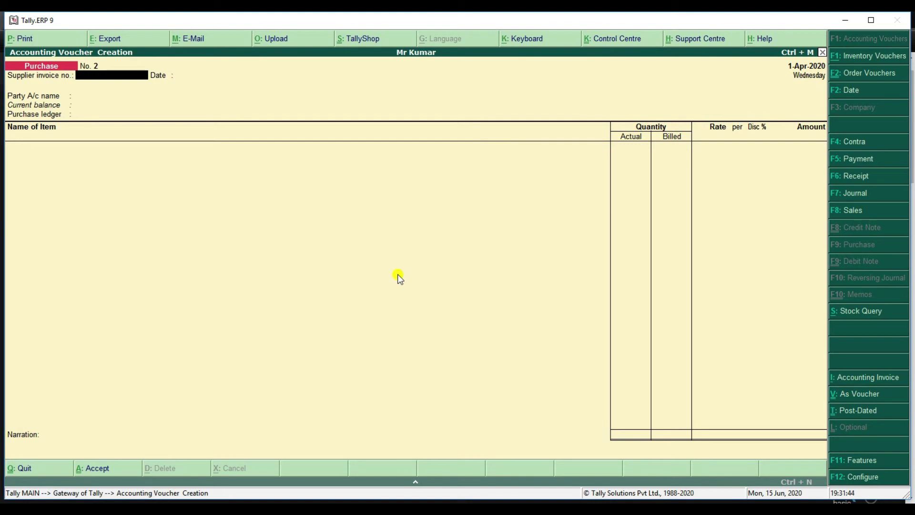
Step: Begin the next purchase voucher with SURYA MOBILES as the party, leaving the supplier invoice number blank
key(Return)
key(Down)
key(Down)
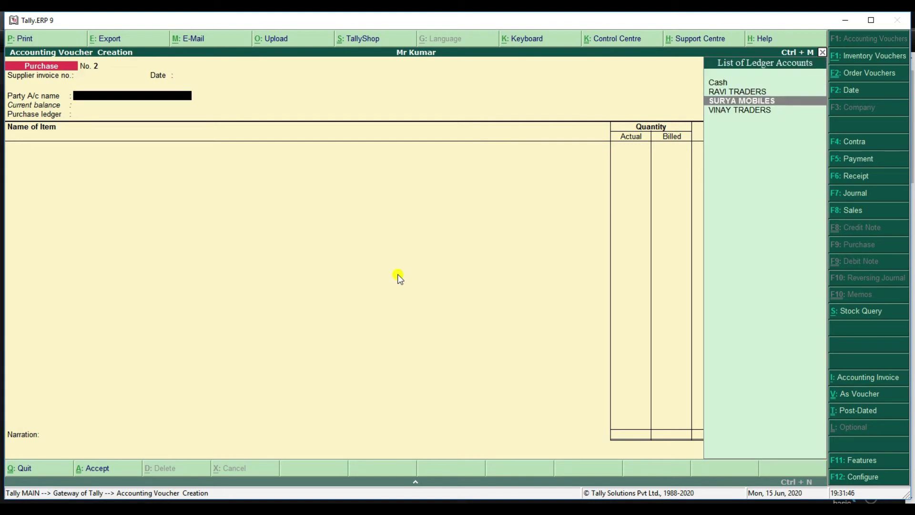
key(Return)
Step: Link the purchase voucher to the pending SURYA MOBILES order dated 1-Apr-2020 and accept the default party details
key(Down)
key(Down)
key(Down)
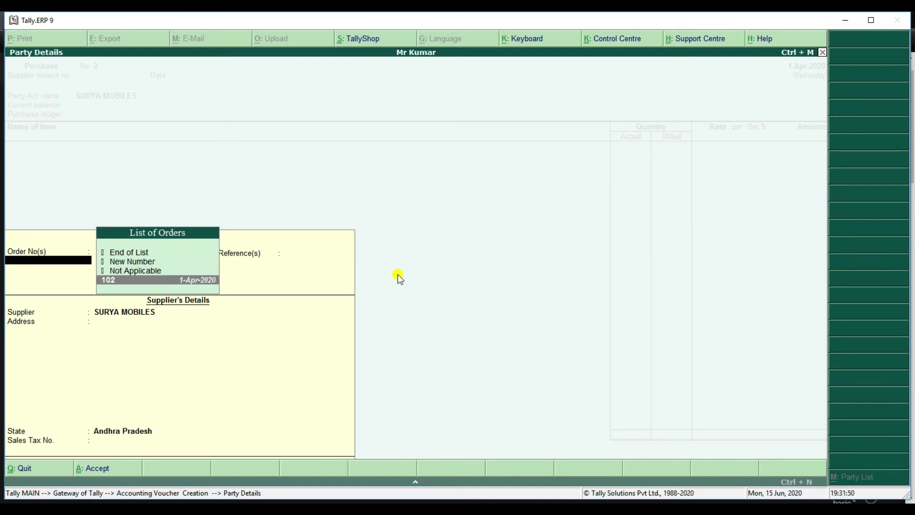
key(Return)
key(Return)
key(Return)
key(Return)
key(Return)
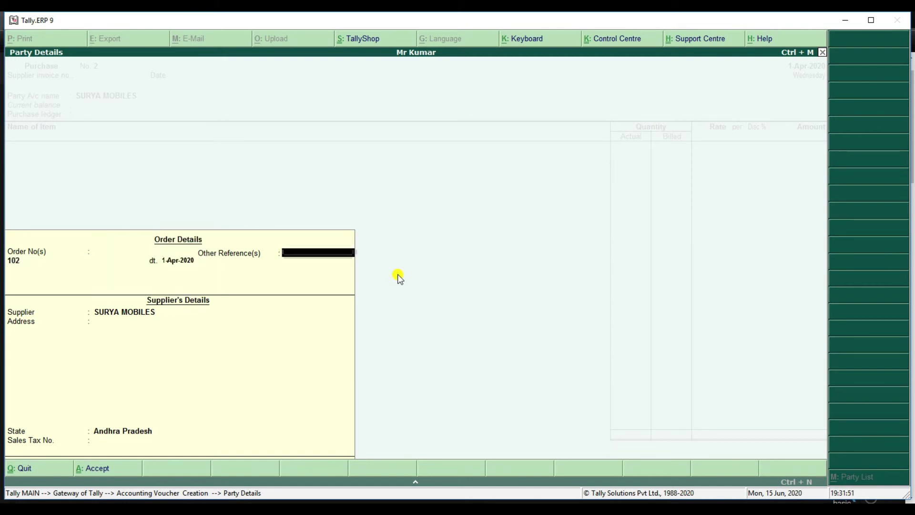
key(Return)
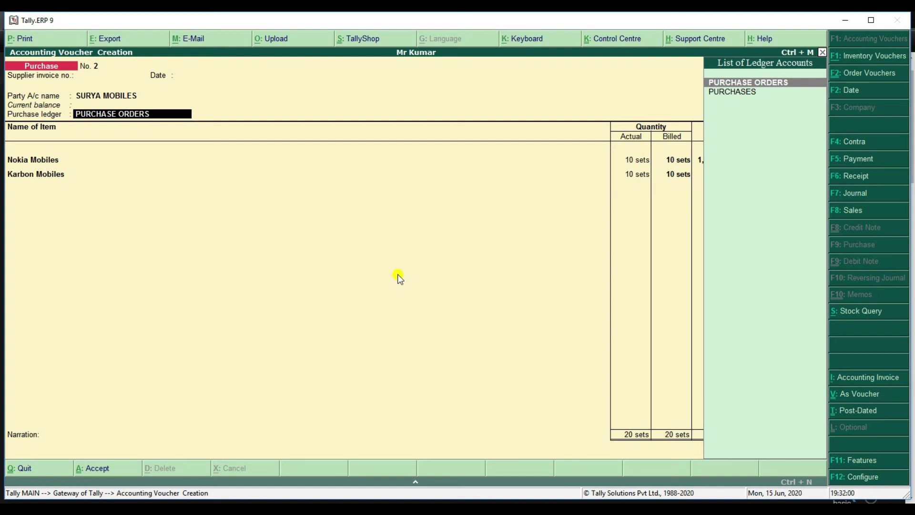
Step: Set the SURYA MOBILES voucher's purchase ledger to PURCHASES, keep the ordered items, and save it without a narration
key(Down)
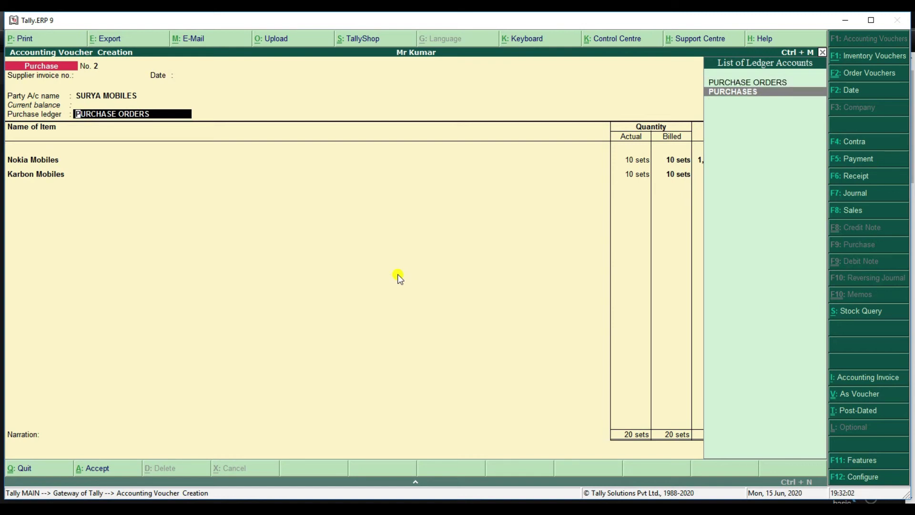
key(Return)
key(Down)
key(Down)
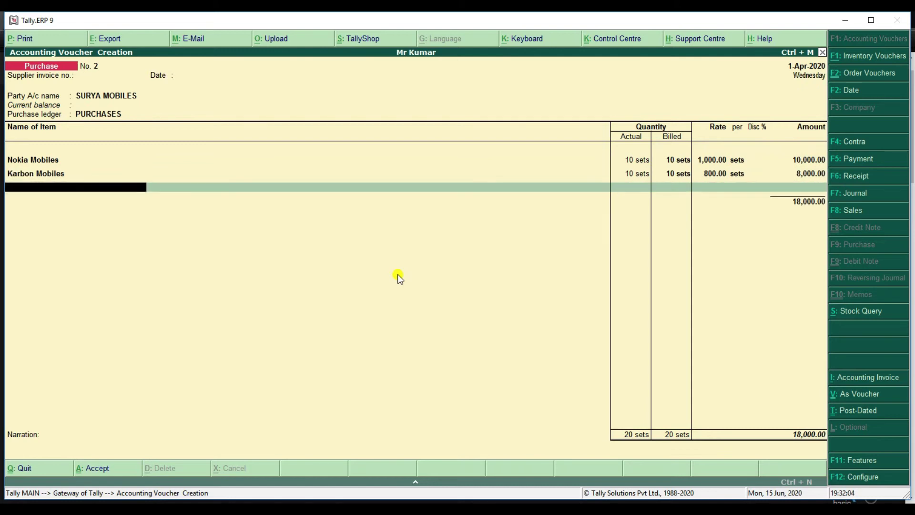
key(Return)
key(Return)
key(Return)
key(Return)
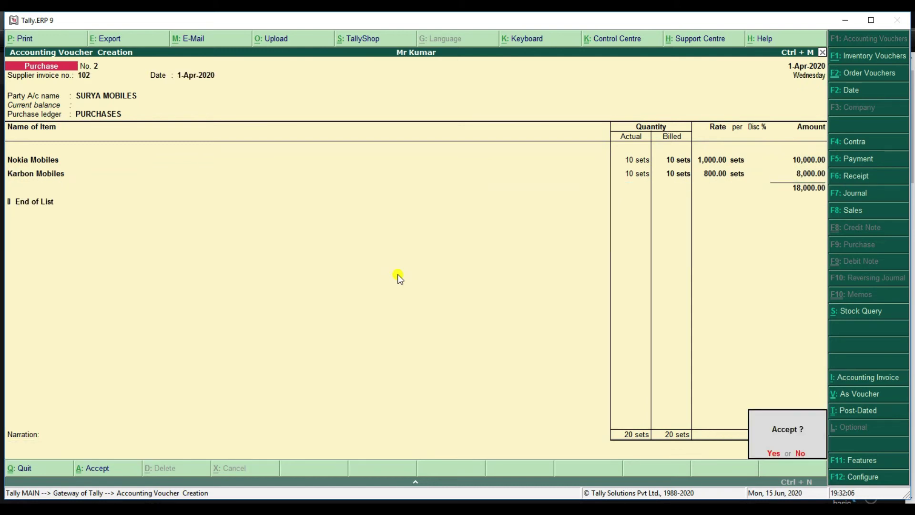
key(Return)
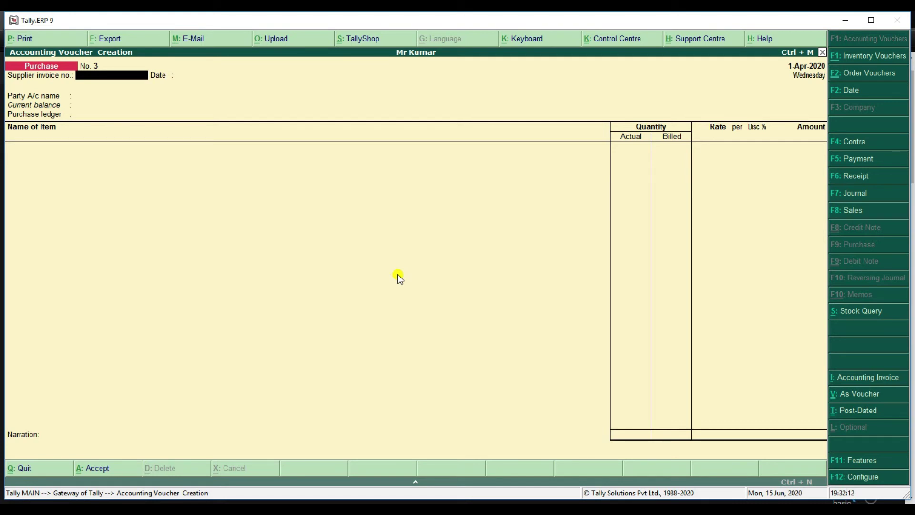
Step: Start a payment voucher with RAVI TRADERS in the particulars and an amount of 45,000
key(F5)
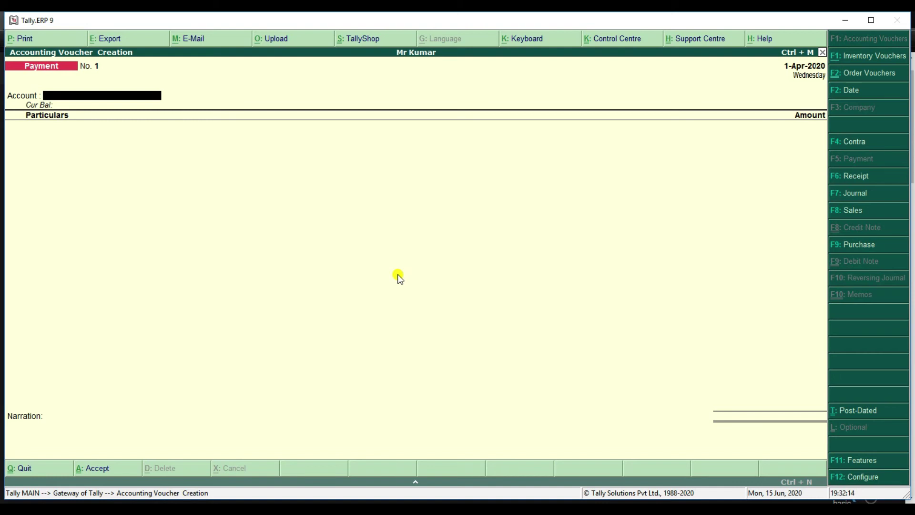
key(Return)
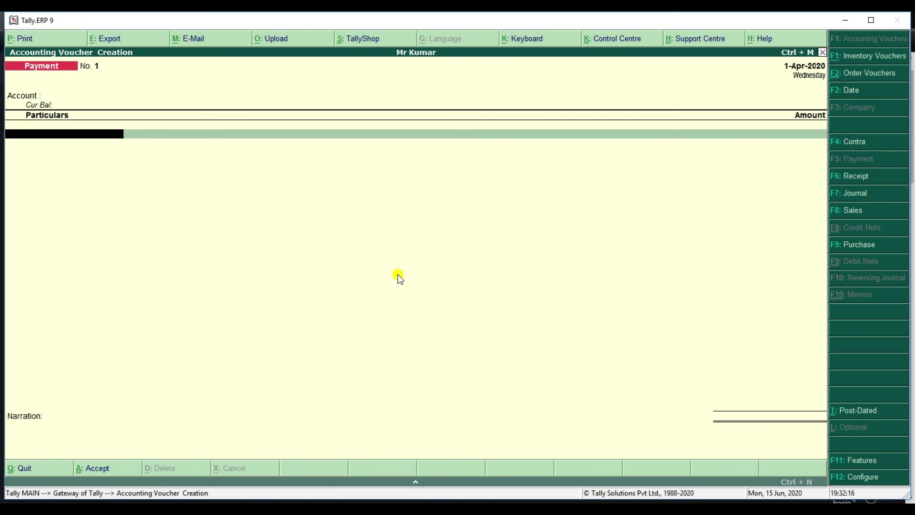
text(R)
key(Return)
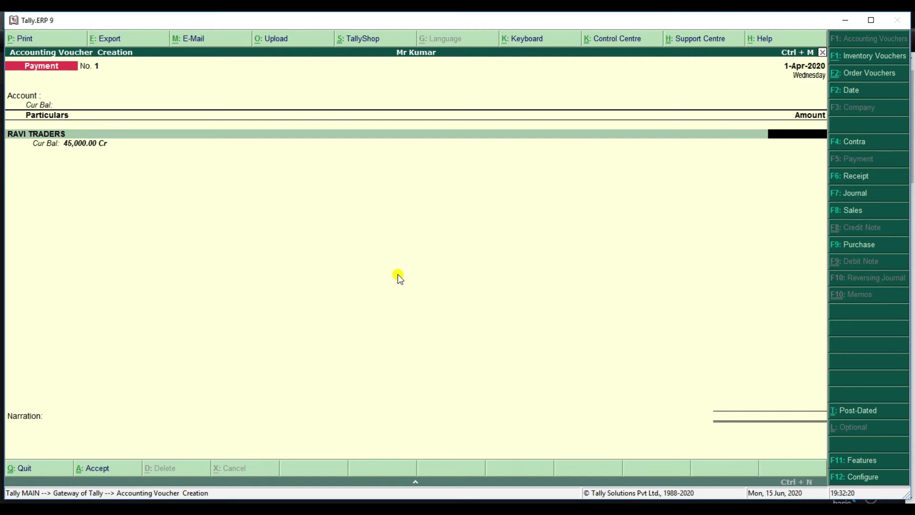
text(45000)
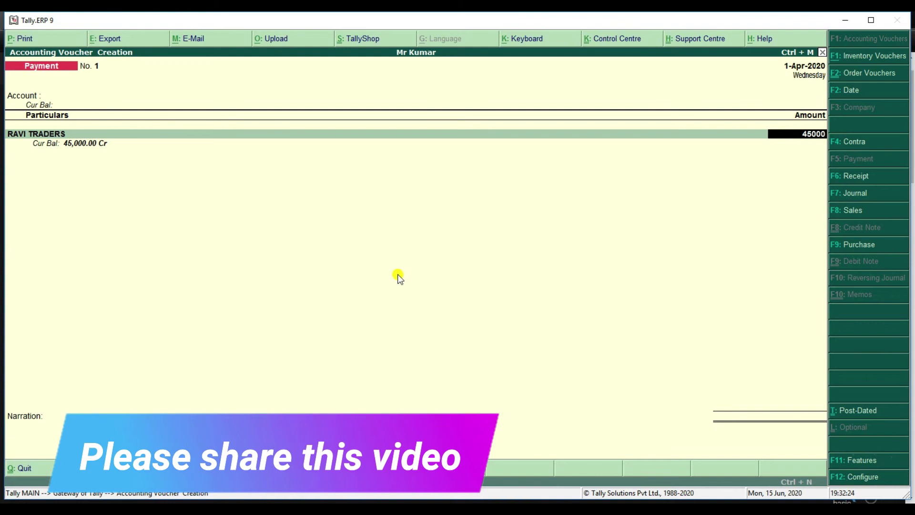
Step: Allocate the RAVI TRADERS payment as On Account and save the payment voucher
key(Return)
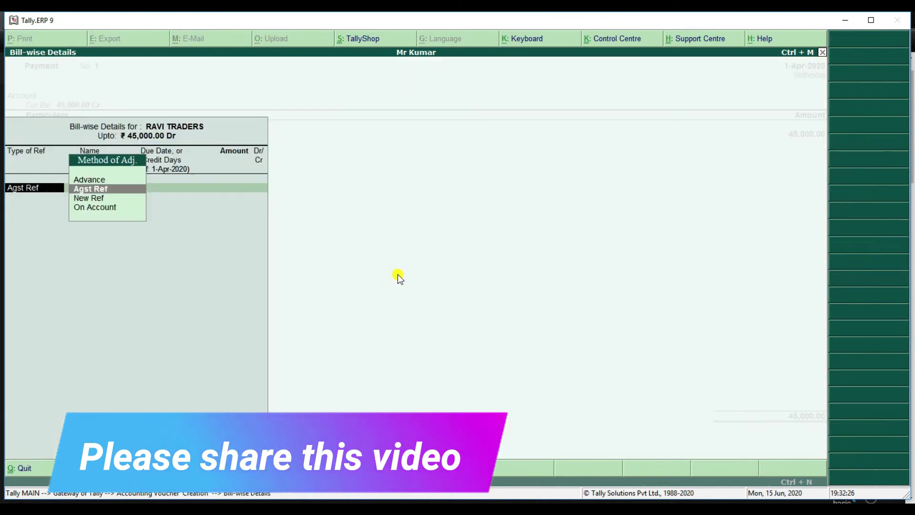
key(Down)
key(Down)
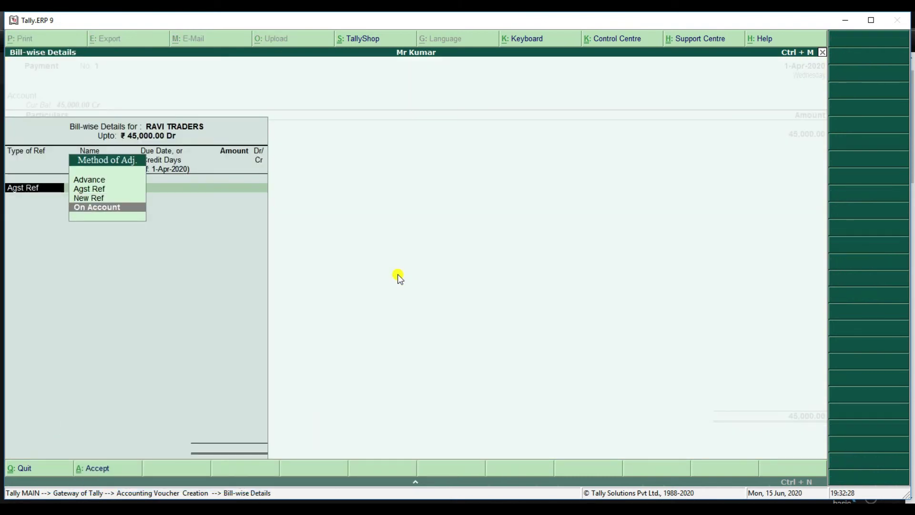
key(Return)
key(ctrl+a)
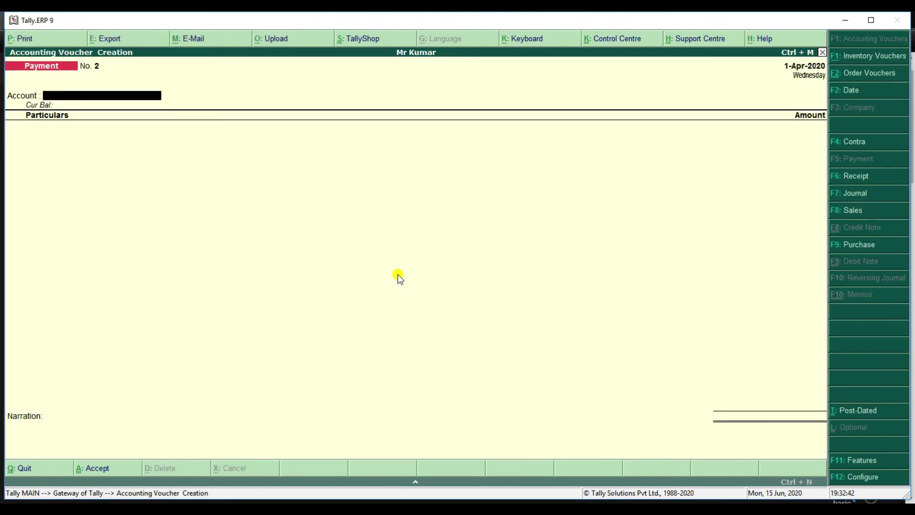
Step: Enter SURYA MOBILES in the particulars of the next payment voucher with an amount of 18,000
key(Return)
text(S)
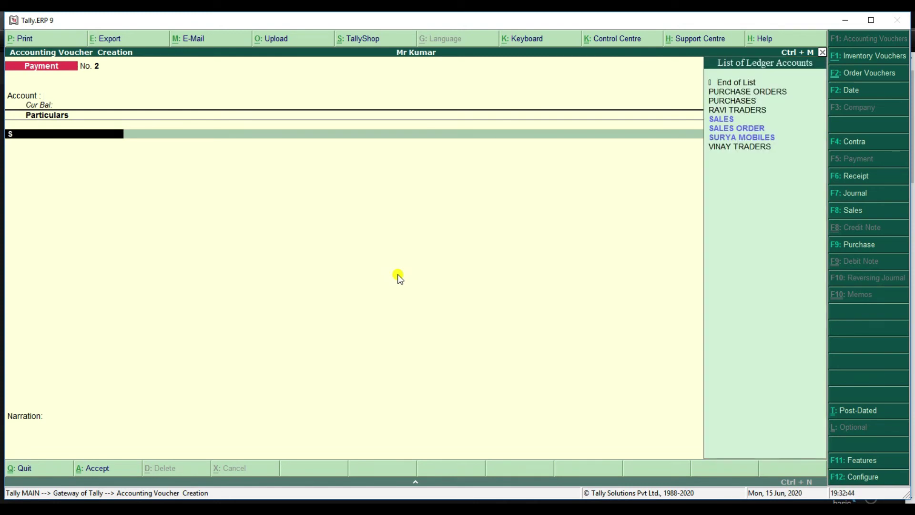
key(Down)
key(Down)
key(Return)
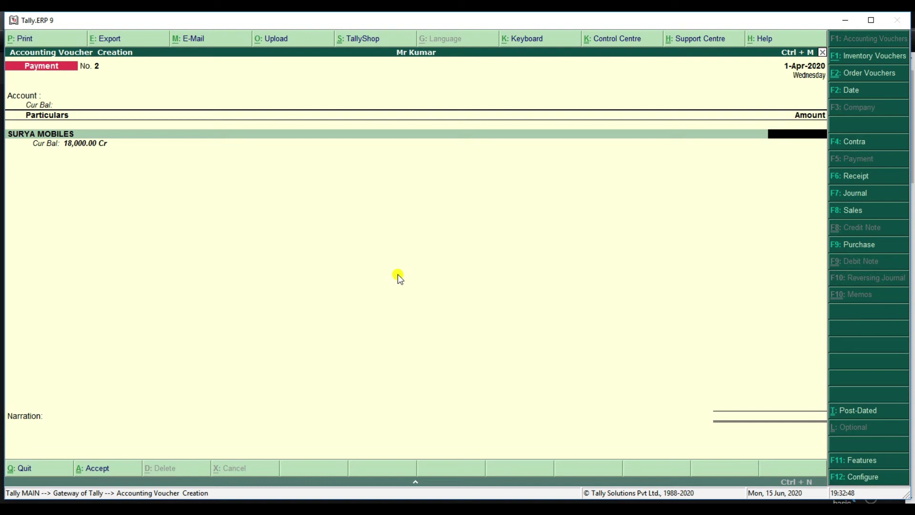
text(8000)
Step: Allocate the SURYA MOBILES payment as On Account and save the payment voucher without a narration
key(Return)
key(Down)
key(Down)
key(Return)
key(Return)
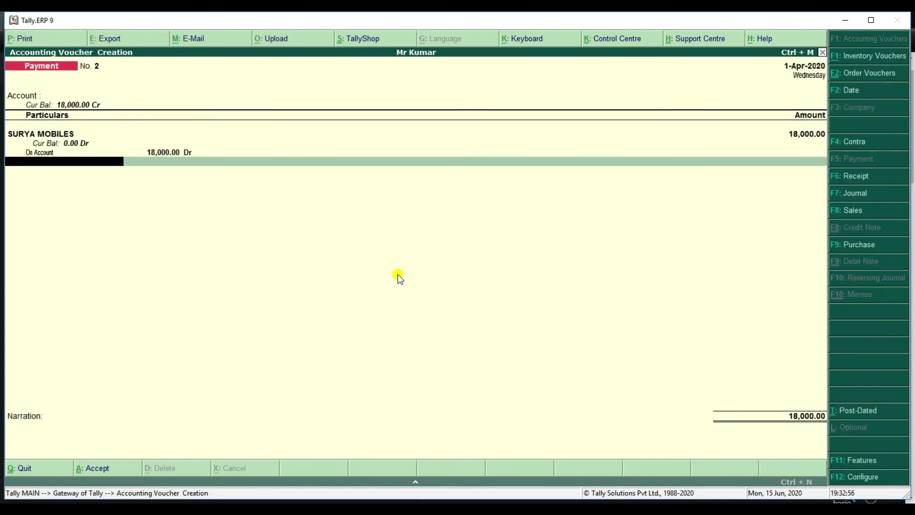
key(Return)
key(Return)
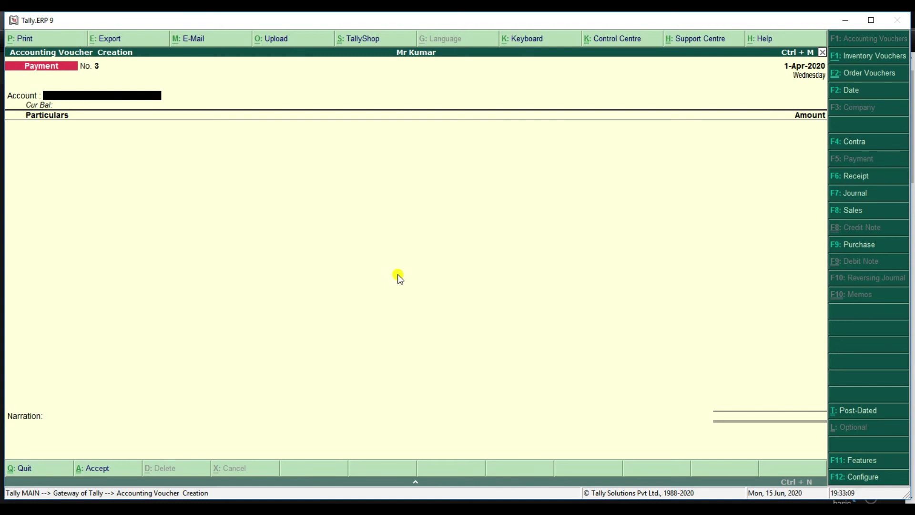
Step: Start a sales voucher with a blank reference number, Cash as the party and SALES as the sales ledger
key(F8)
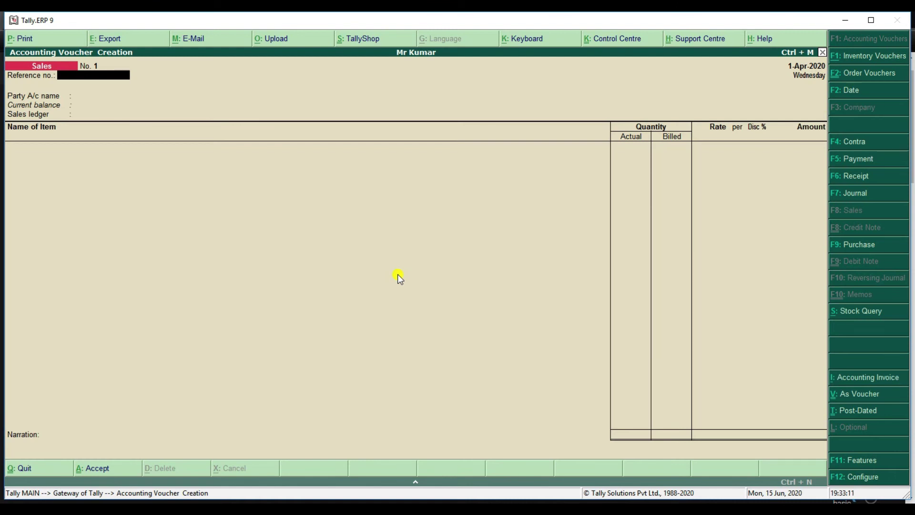
key(Return)
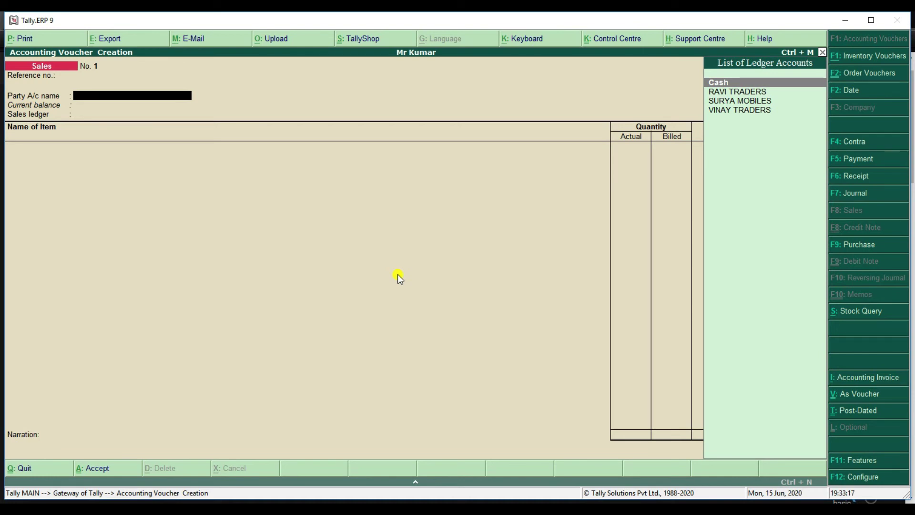
key(Return)
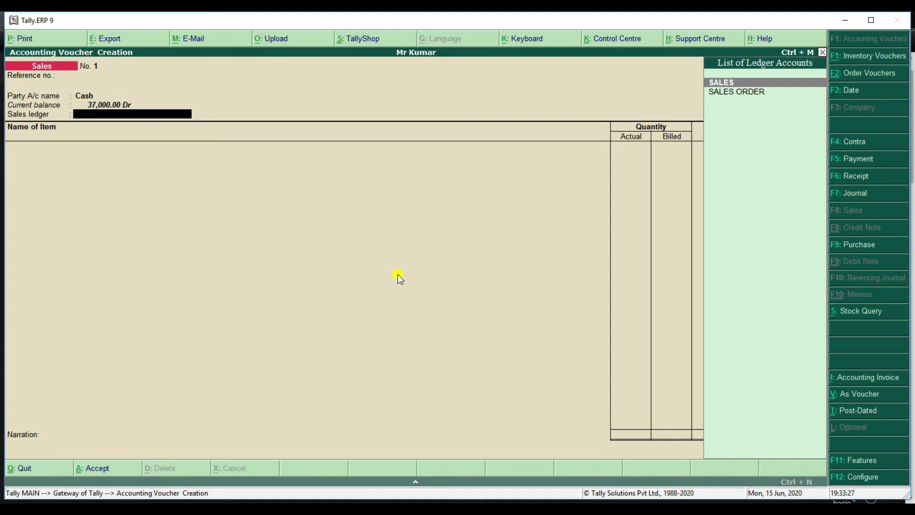
key(Return)
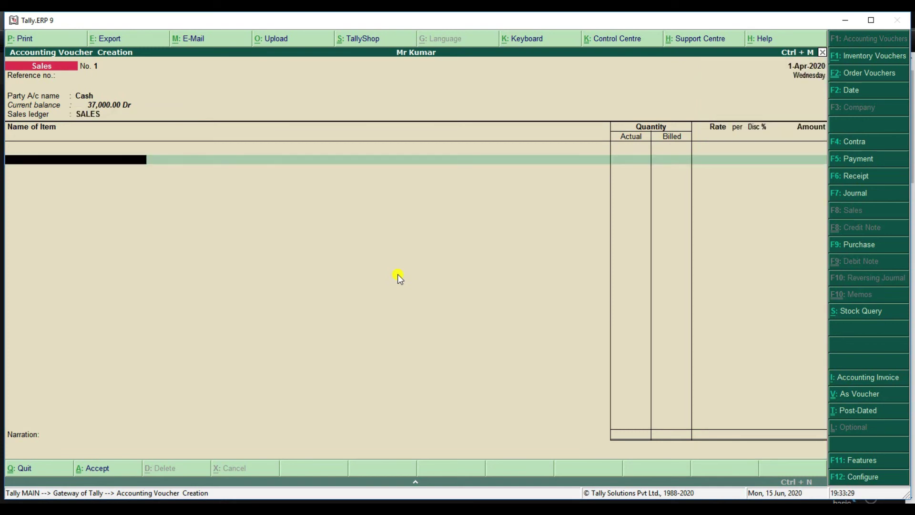
Step: Add LED Monitors to the sales voucher with order number Not Applicable, 10 sets actual and billed, at a rate of 4,000
text(L)
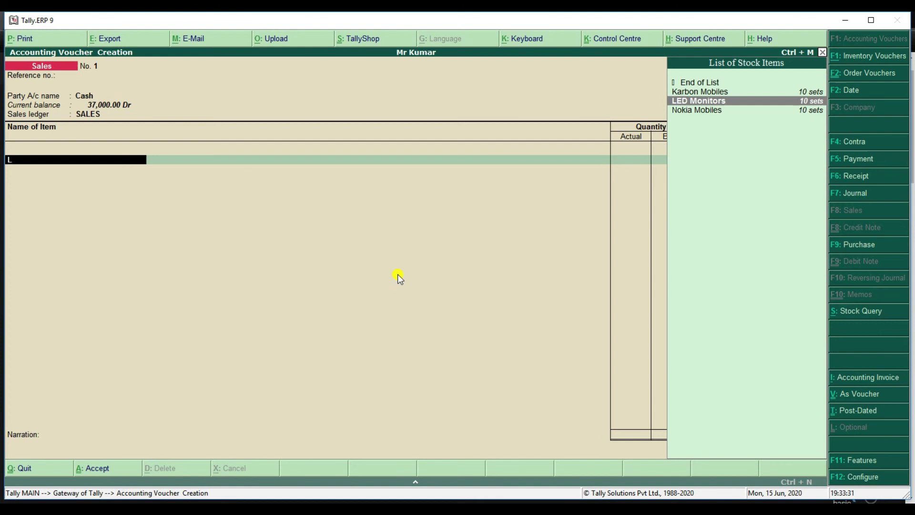
key(Return)
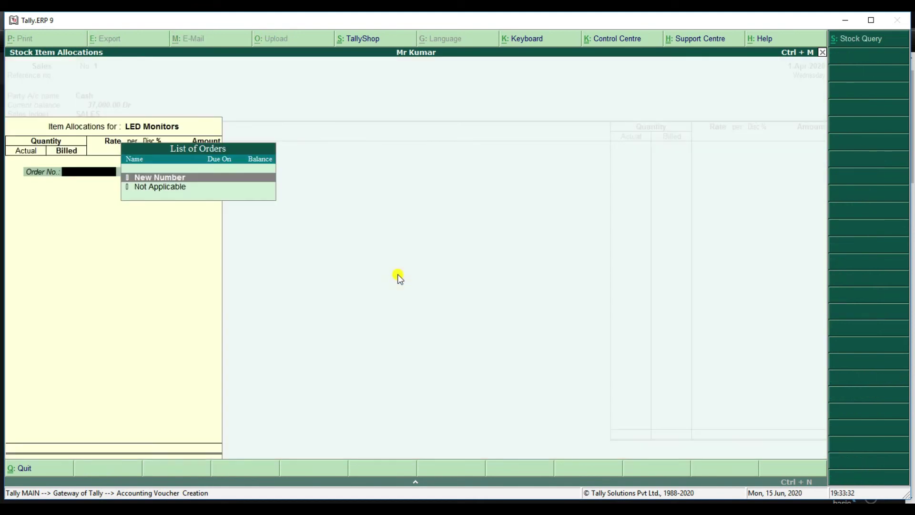
key(Return)
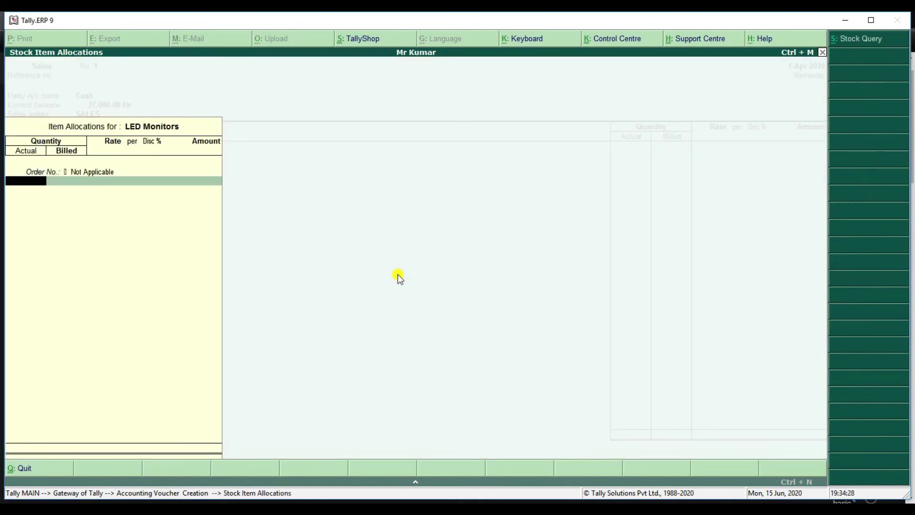
text(10)
key(Return)
key(Return)
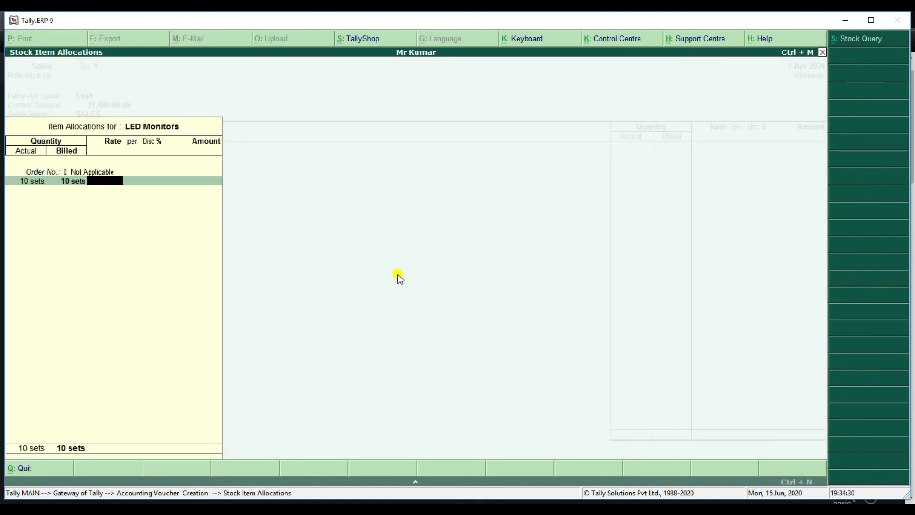
text(4000)
key(Return)
key(Return)
key(Return)
key(Return)
key(Return)
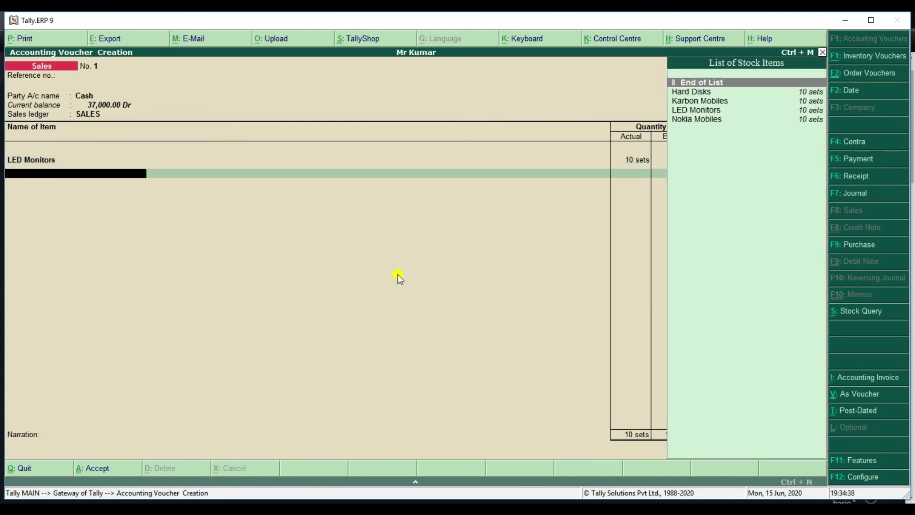
Step: Add Hard Disks to the sales voucher with order number Not Applicable, 10 sets actual and billed, at a rate of 2,000
text(h)
key(Return)
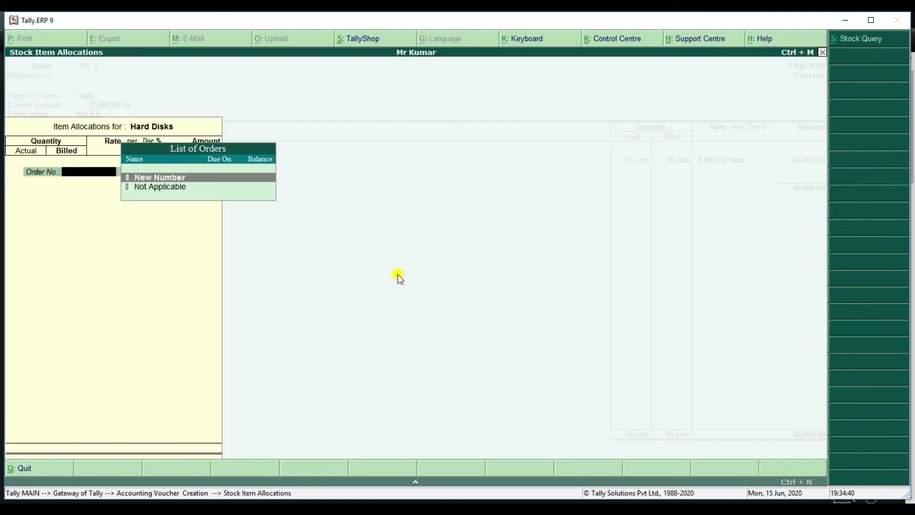
key(Down)
key(Return)
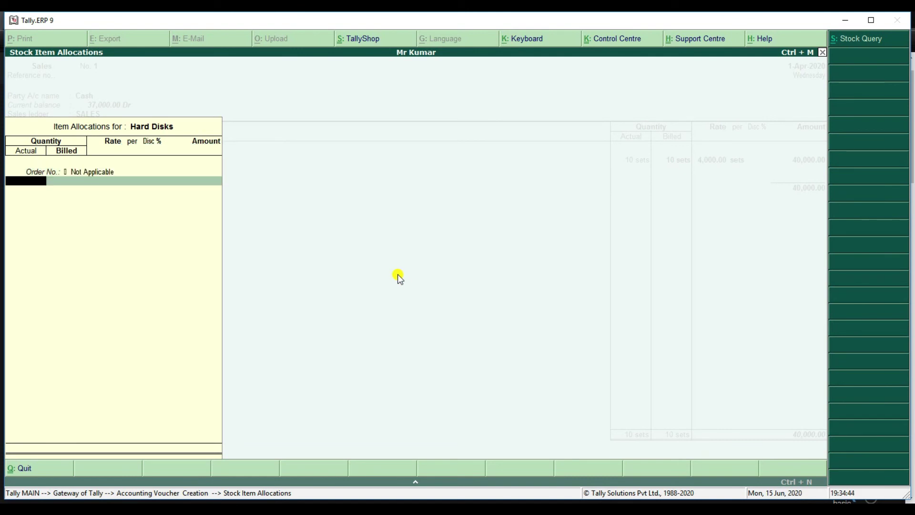
text(10)
key(Return)
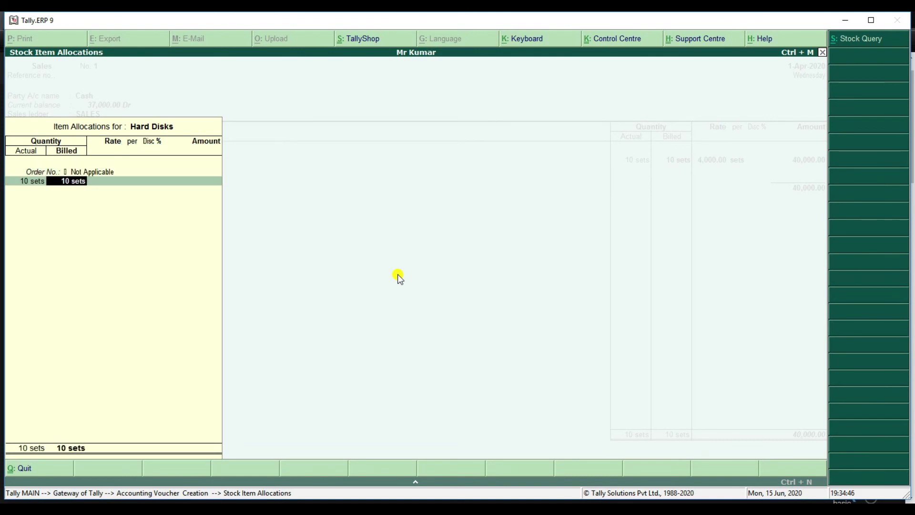
key(Return)
text(2)
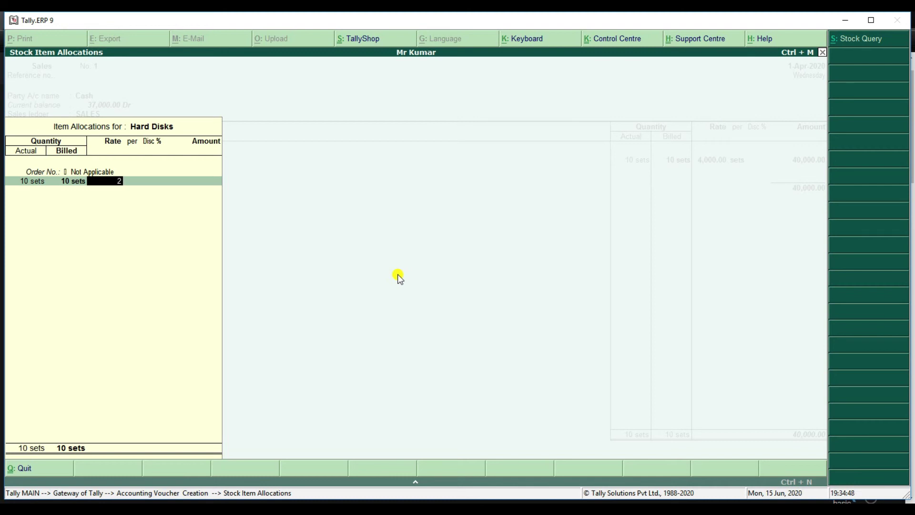
text(,000)
key(Return)
key(Return)
key(Return)
key(Return)
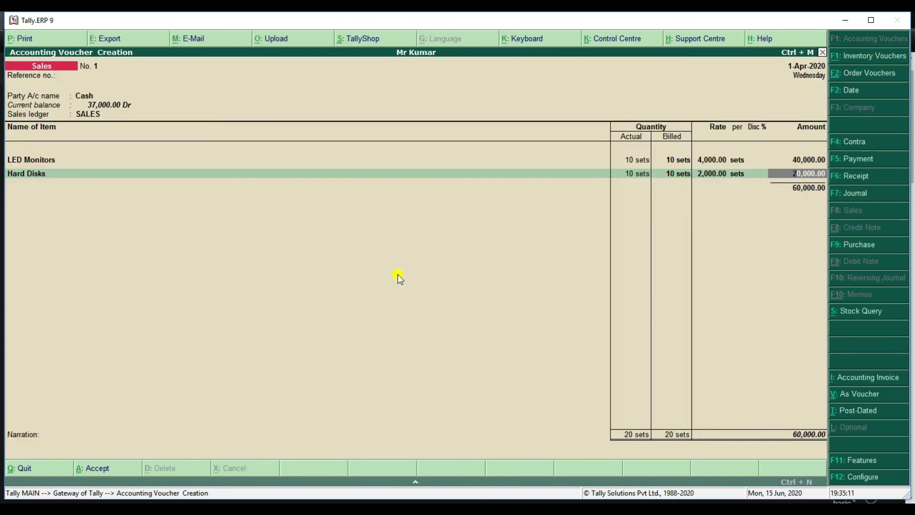
Step: End the item list and save the cash sales voucher without a narration
key(Return)
key(Return)
key(Return)
key(Return)
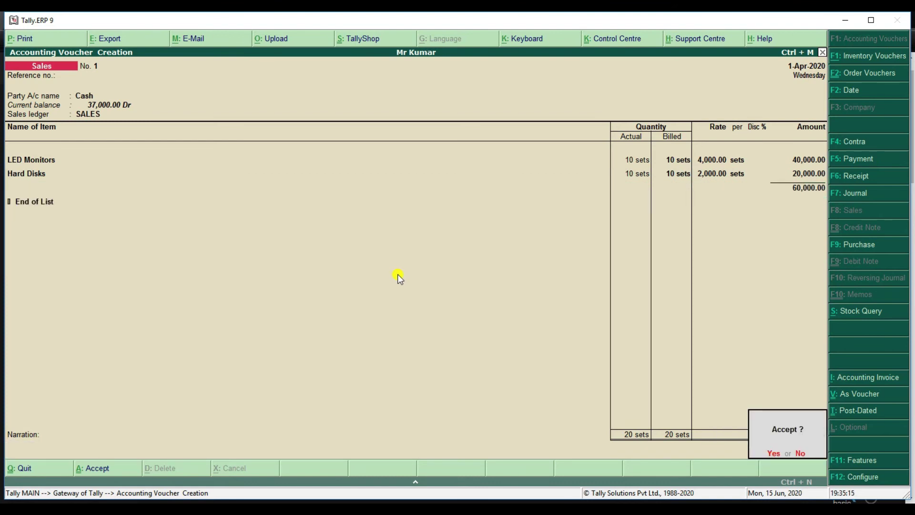
key(Return)
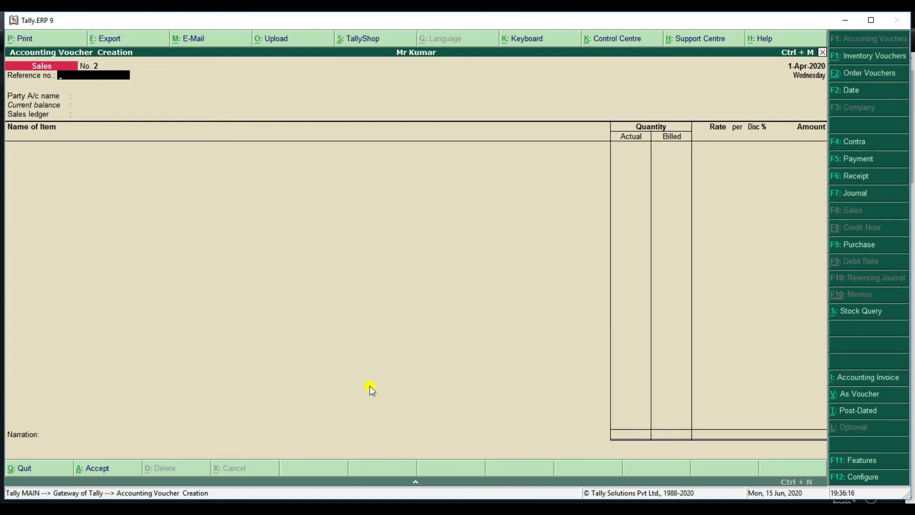
Step: Start a sales order voucher with VINAY TRADERS as the party, keeping the default party details
key(alt+F5)
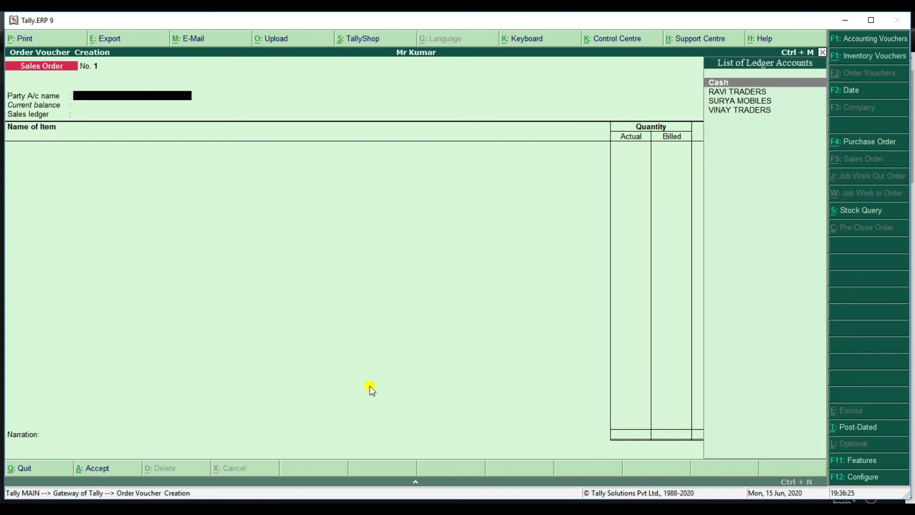
key(Down)
key(Down)
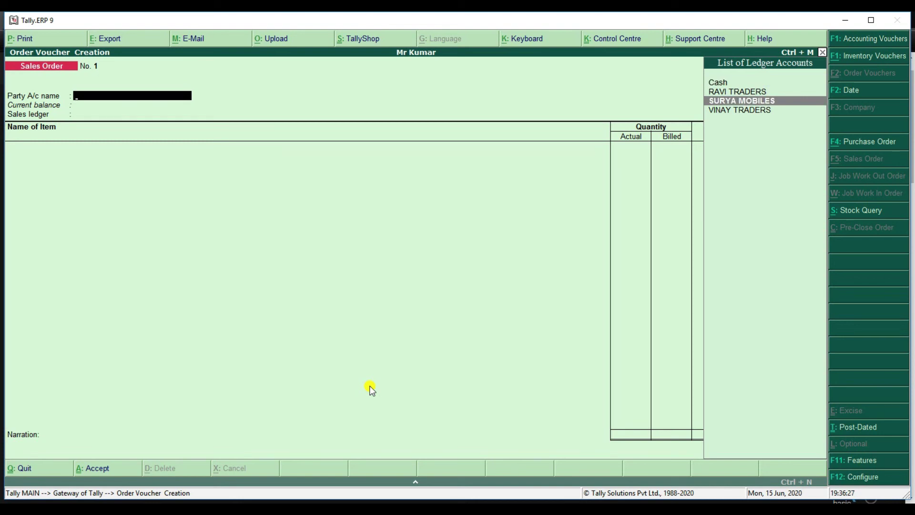
key(Down)
key(Return)
key(Return)
key(Return)
key(Return)
key(Return)
key(Return)
key(Return)
key(Return)
key(Return)
key(Return)
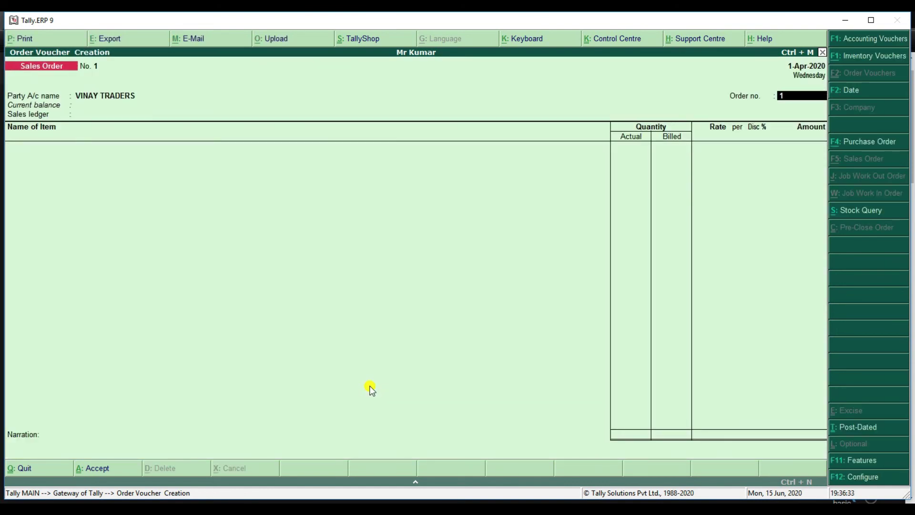
Step: Enter the order number on the sales order and select SALES ORDER as the sales ledger
text(106)
key(Return)
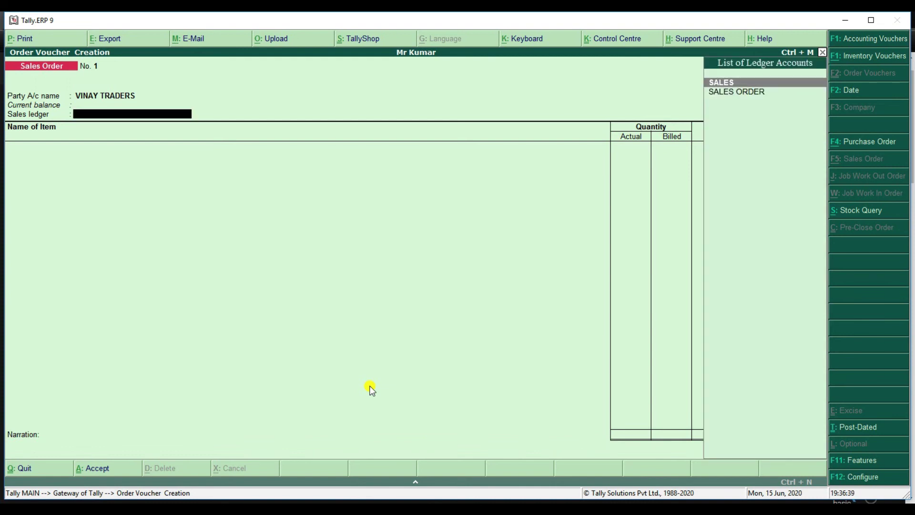
key(Down)
key(Return)
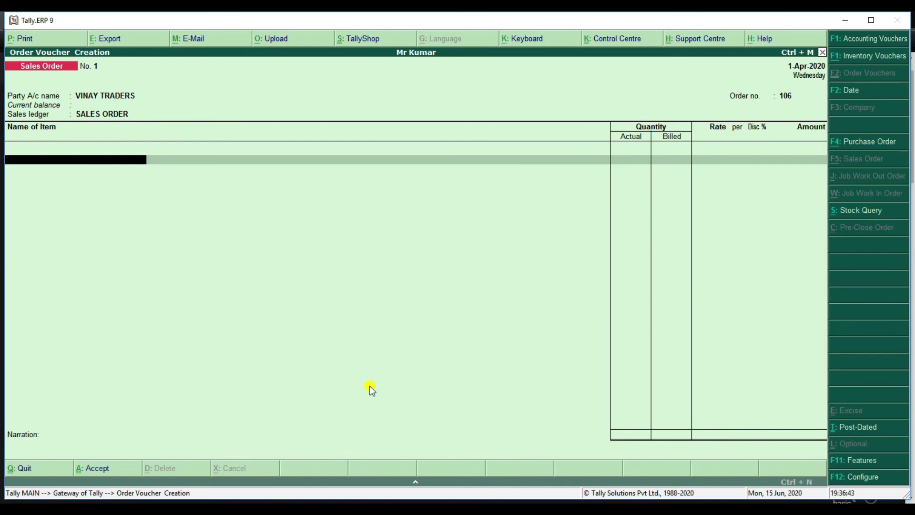
Step: Add Nokia Mobiles to the sales order, due on 1-Apr-2020, with 10 sets actual and billed at a rate of 6,000
text(N)
key(Return)
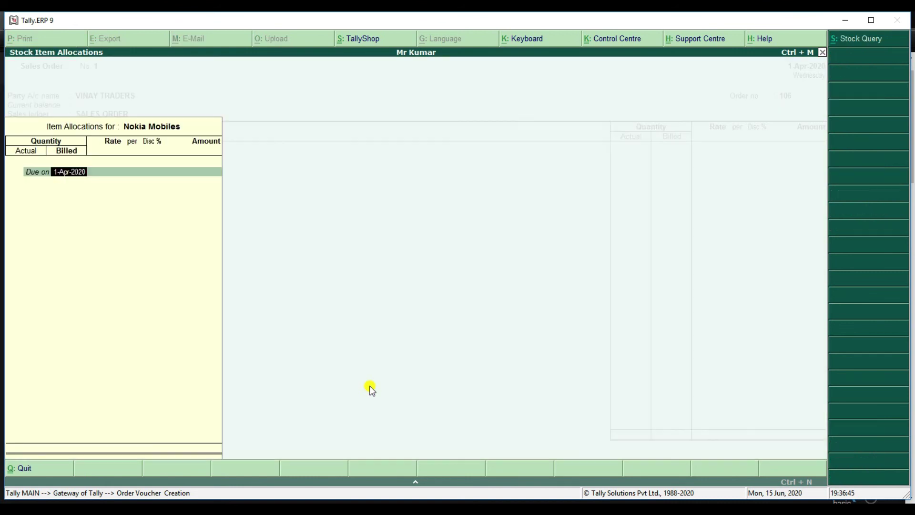
key(Return)
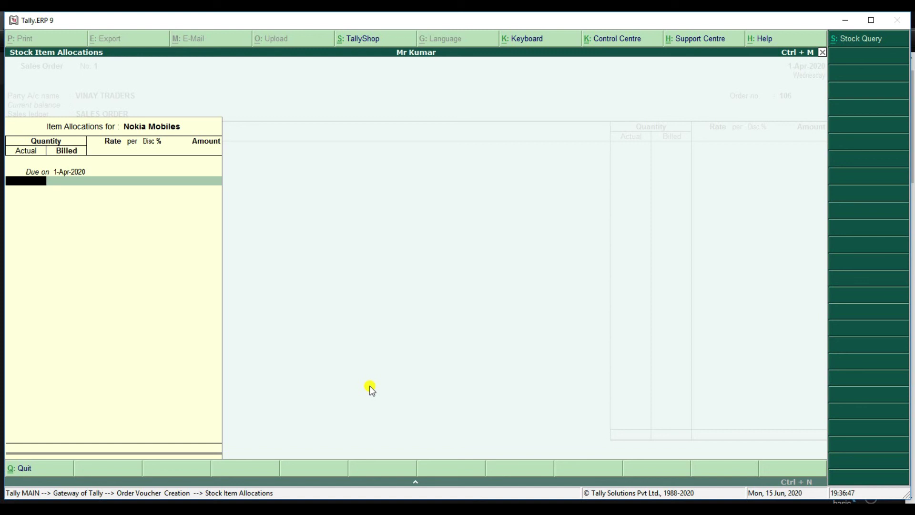
text(10)
key(Return)
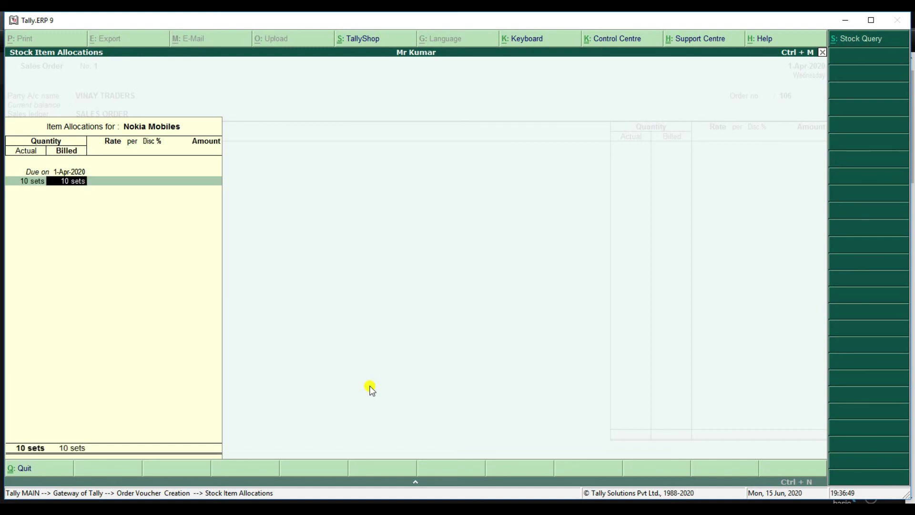
key(Return)
text(6000)
key(Return)
key(Return)
key(Return)
key(Return)
key(Return)
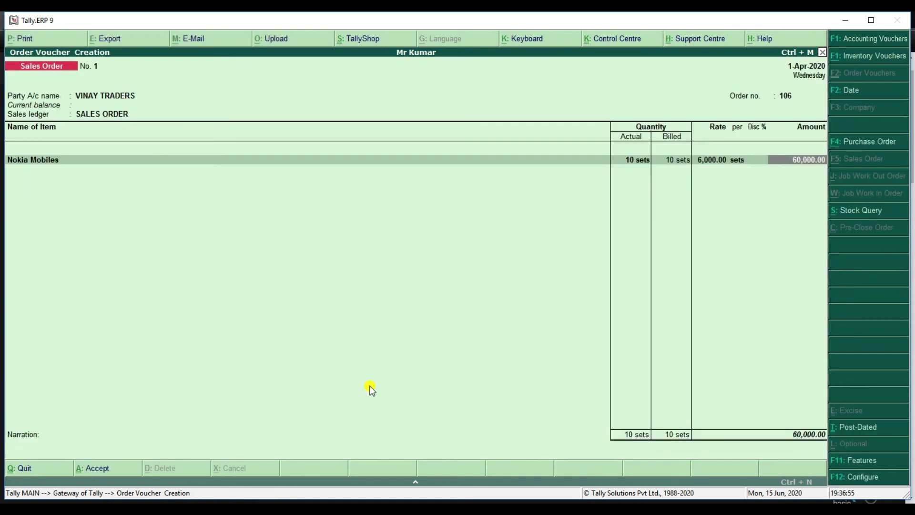
key(Return)
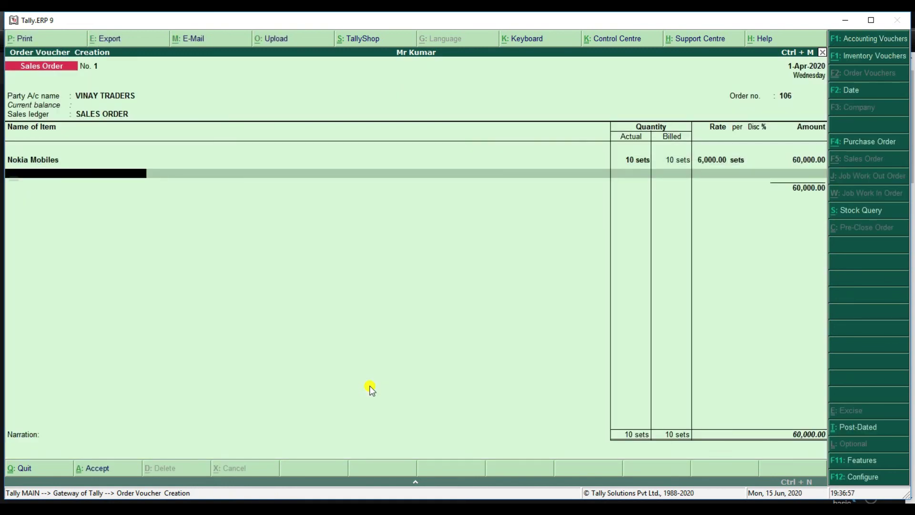
Step: Add Karbon Mobiles to the sales order, due on 1-Apr-2020, with 10 sets actual and billed at a rate of 2,000
text(K)
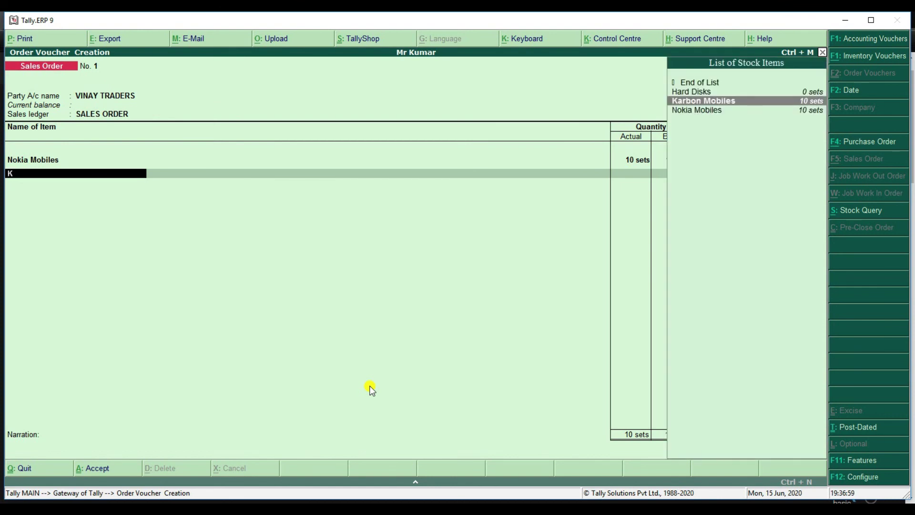
key(Return)
key(Return)
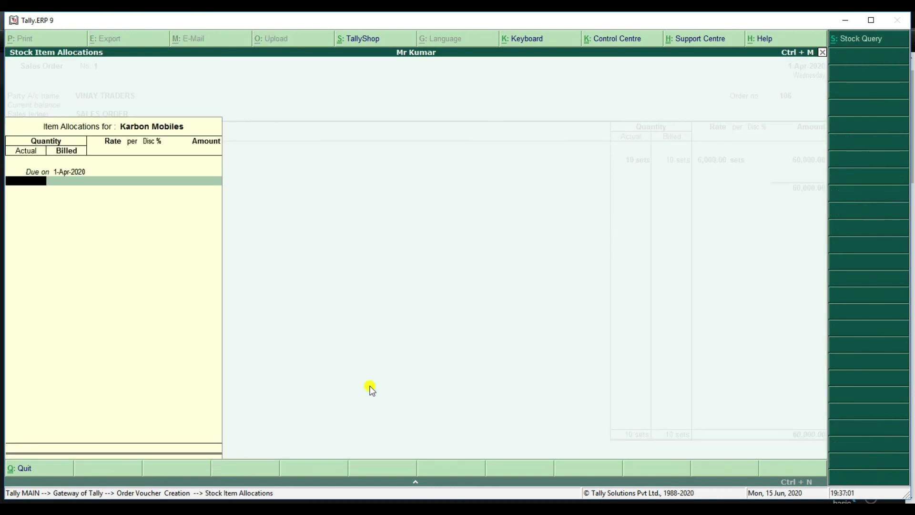
text(10)
key(Return)
key(Return)
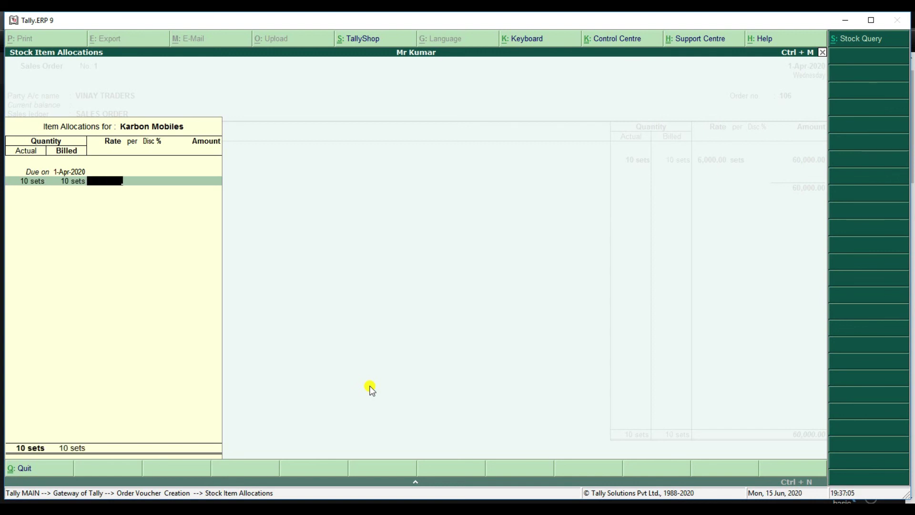
text(2000)
key(Return)
key(Return)
key(Return)
key(Return)
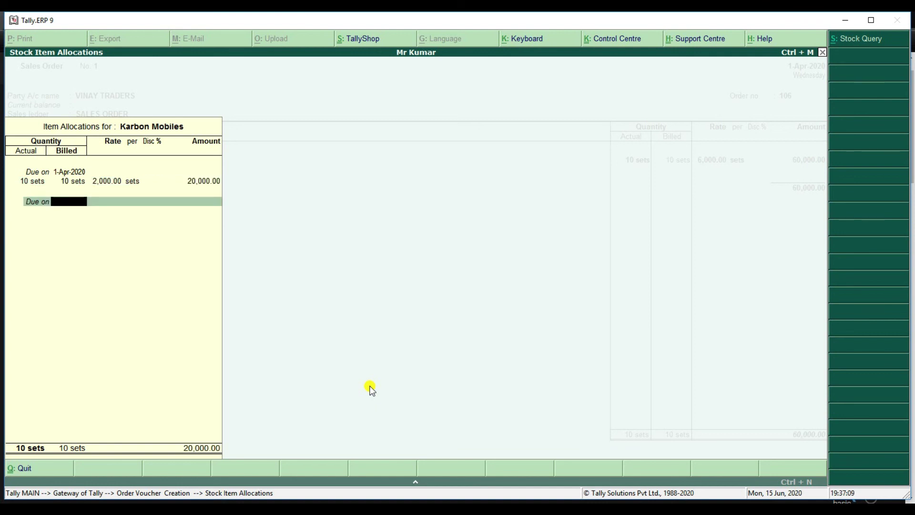
key(Return)
key(Return)
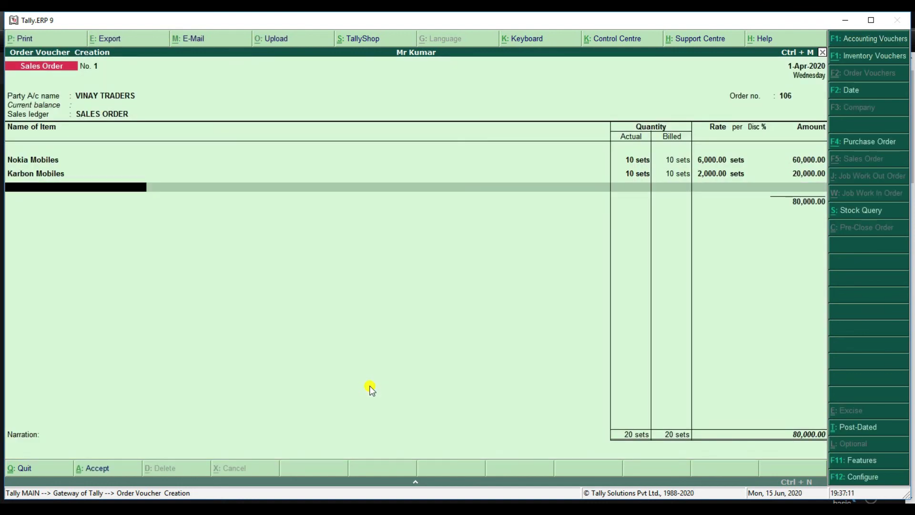
Step: End the item list and save the sales order without a narration
key(Return)
key(Return)
key(Return)
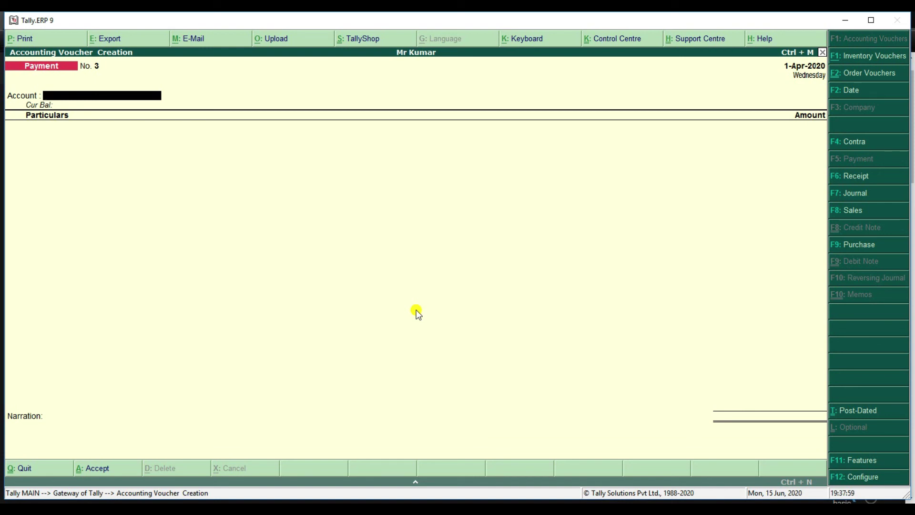
Step: Start a sales voucher with a blank reference number and VINAY TRADERS as the party, leaving the despatch details empty
key(F8)
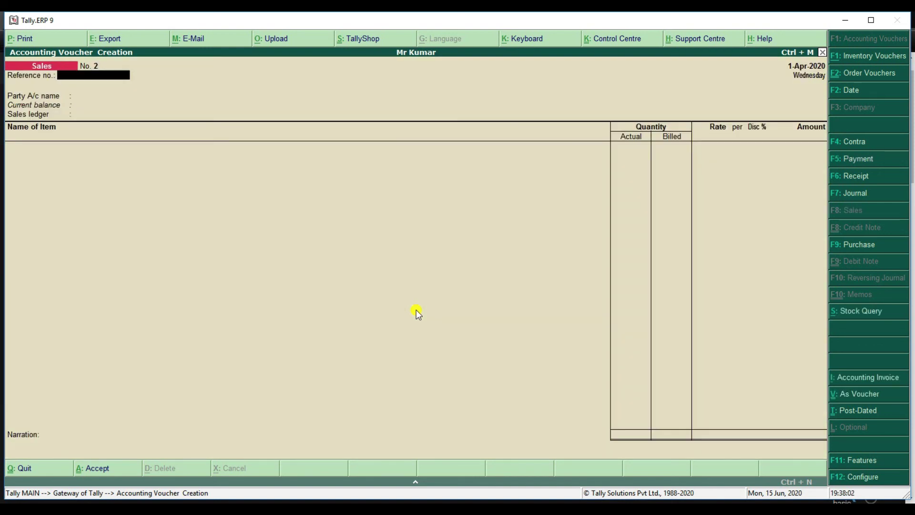
key(Return)
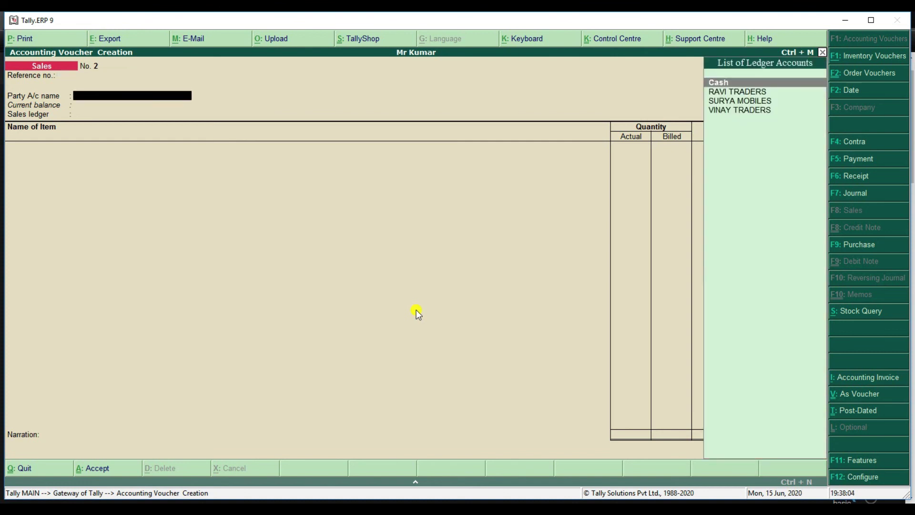
key(Down)
key(Down)
key(Down)
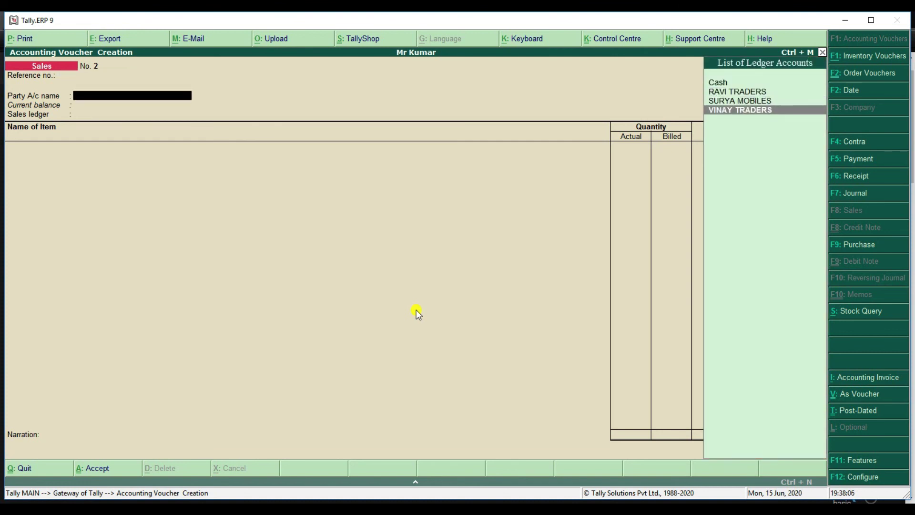
key(Return)
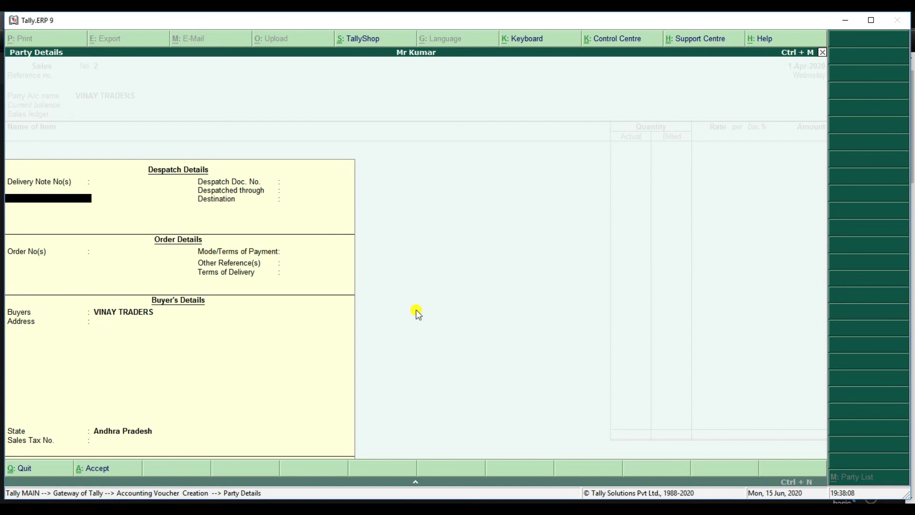
key(Return)
key(Return)
key(Return)
key(Return)
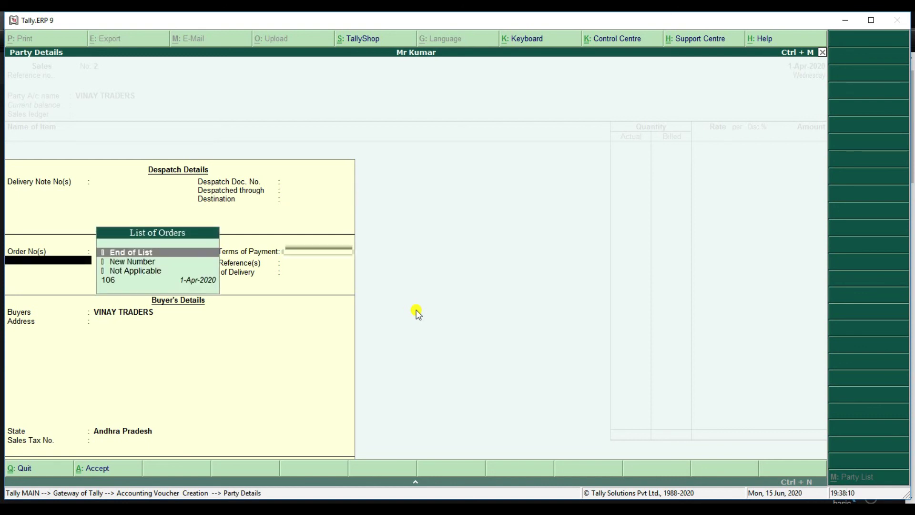
Step: Link the sales voucher to VINAY TRADERS' pending sales order dated 1-Apr-2020 and accept the remaining party details
key(Down)
key(Down)
key(Down)
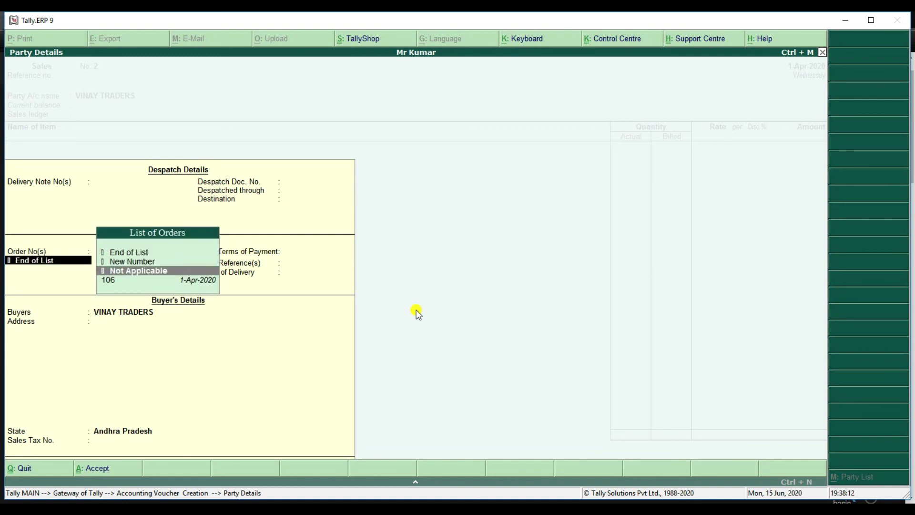
key(Return)
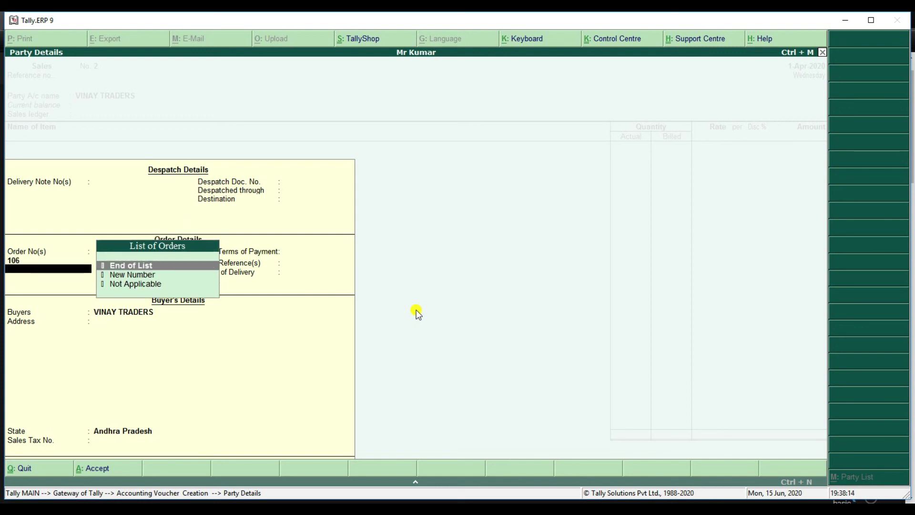
key(Return)
key(Return)
key(Return)
key(Return)
key(Return)
key(Return)
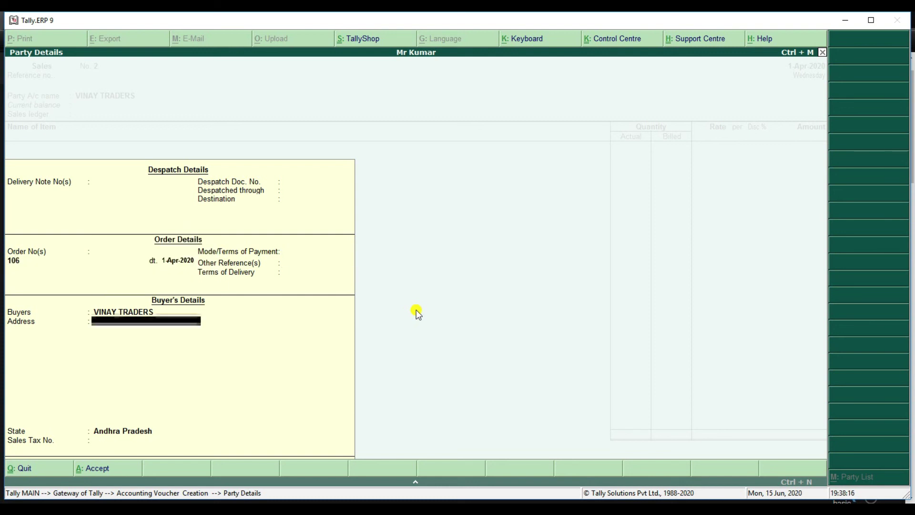
key(Return)
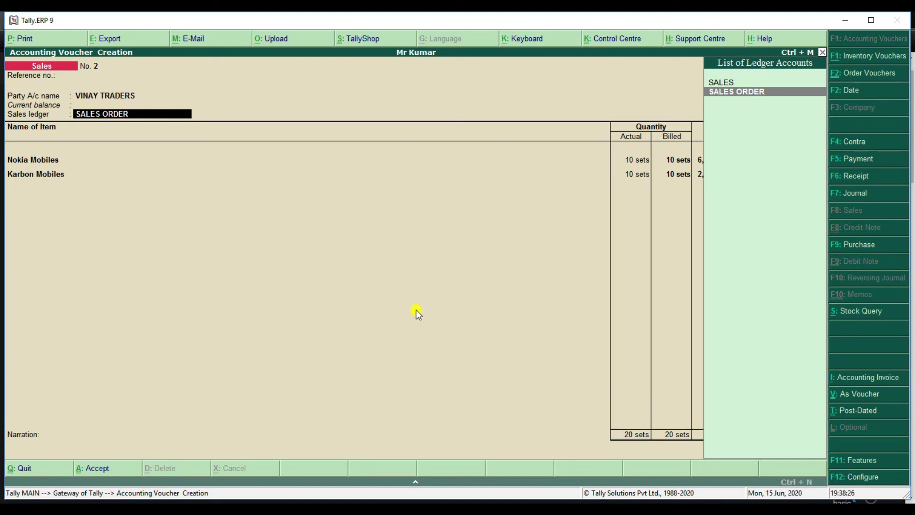
Step: Set the sales ledger to SALES, keep the items brought in from the order, and save the voucher without a narration
key(Up)
key(Return)
key(Return)
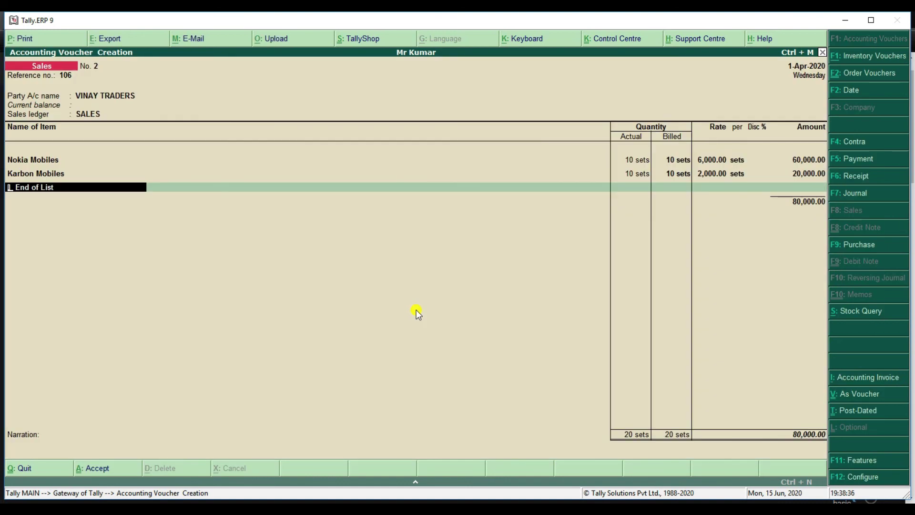
key(Return)
key(Return)
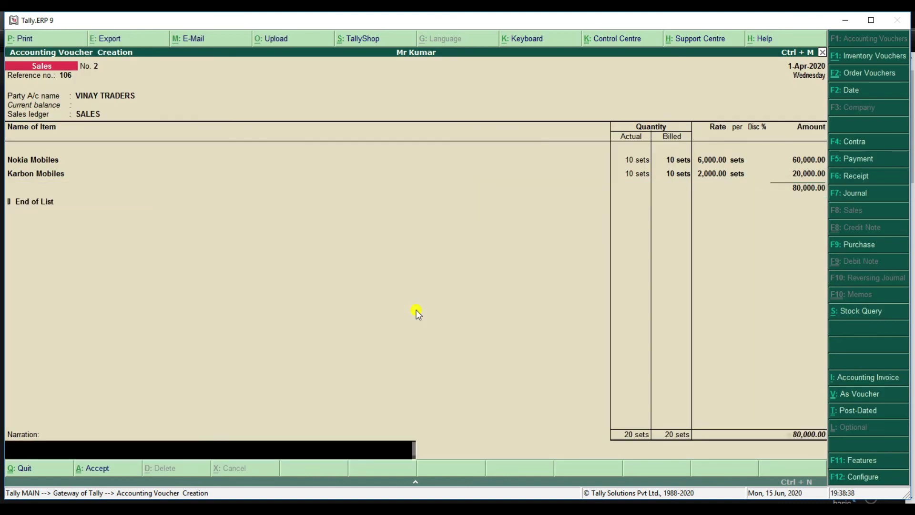
key(Return)
key(Return)
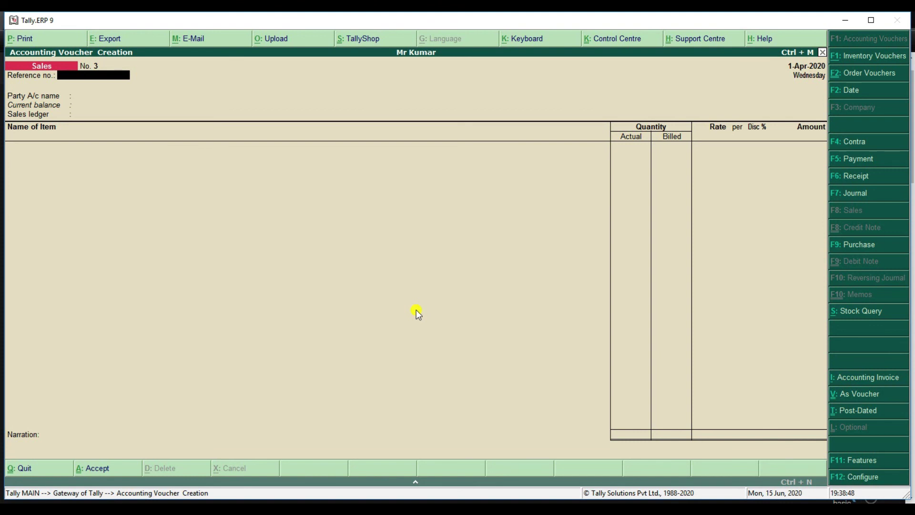
Step: Start a receipt voucher with Cash as the account and VINAY TRADERS credited with 80,000
key(F6)
text(cash)
key(Return)
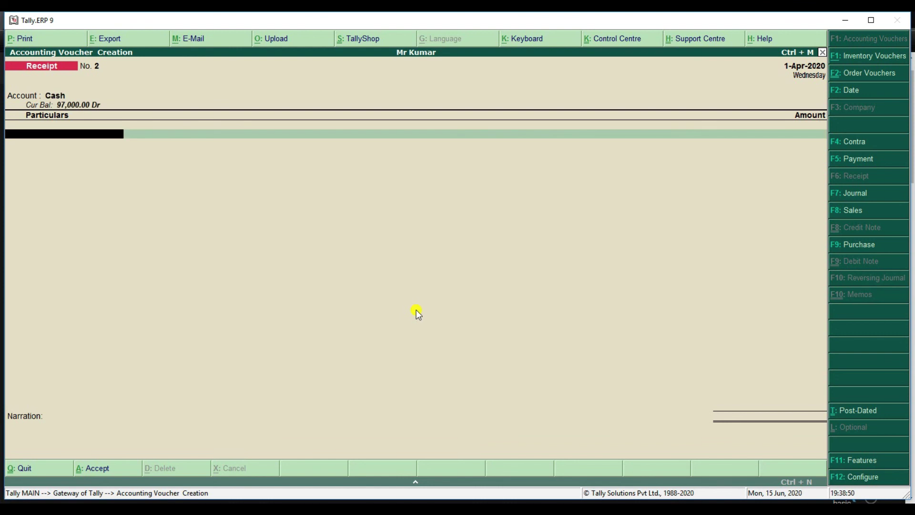
text(V)
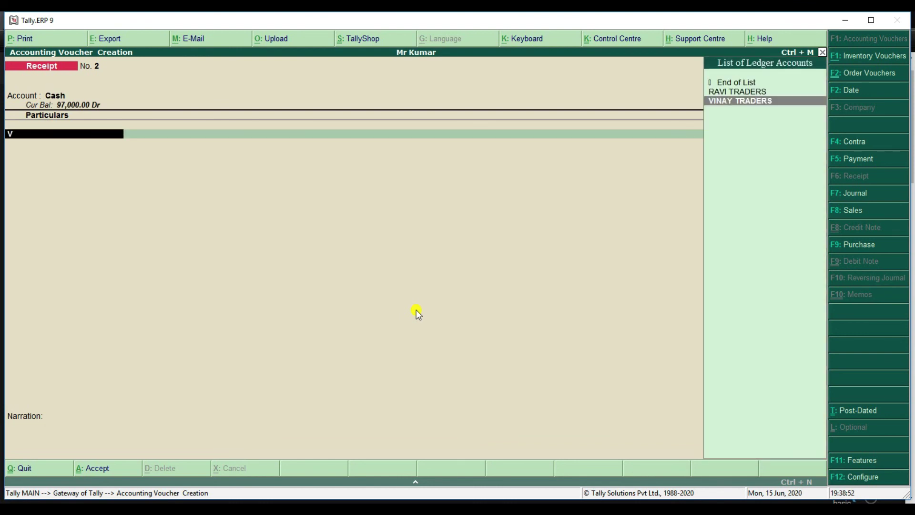
key(Return)
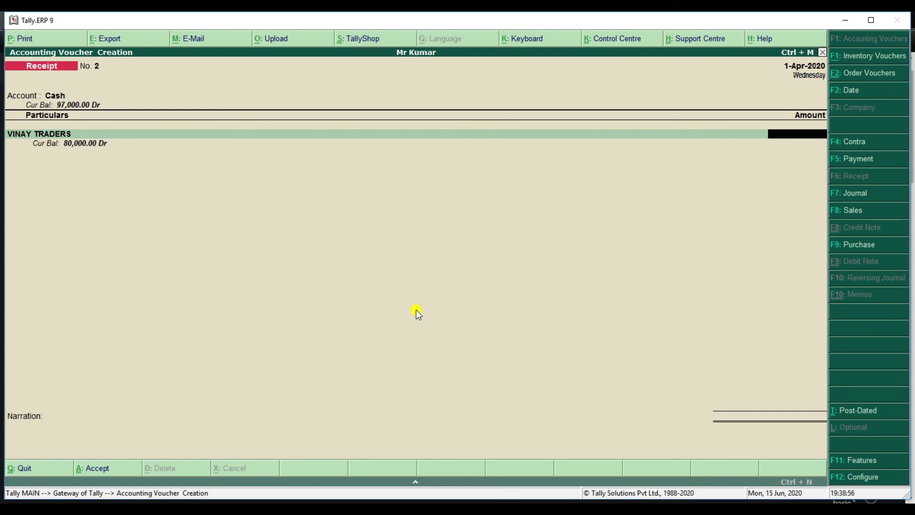
text(80,000)
key(Return)
Step: Allocate the 80,000 receipt as On Account in the bill-wise details and save the voucher without a narration
key(Down)
key(Down)
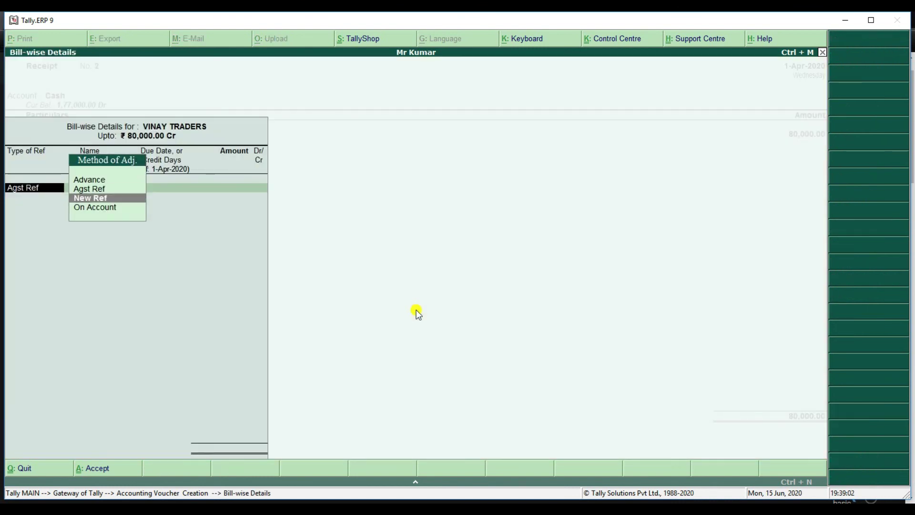
key(Return)
key(Return)
key(Return)
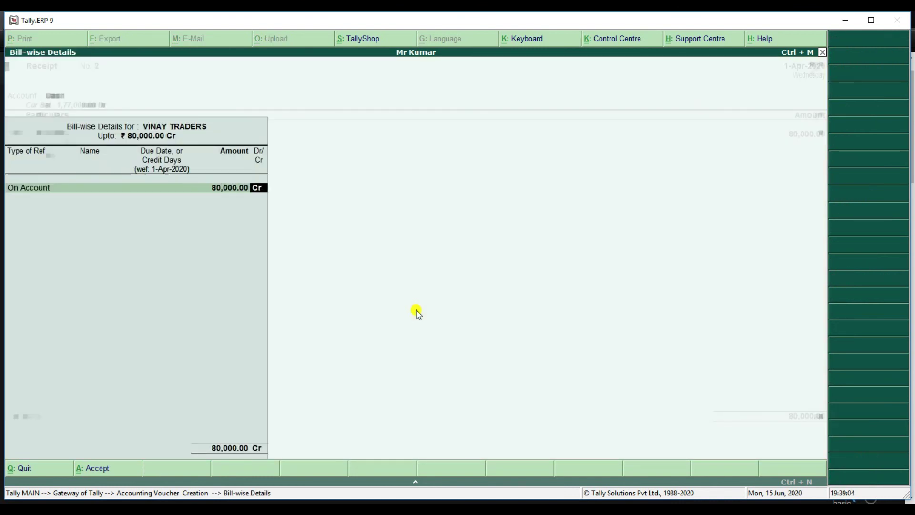
key(Return)
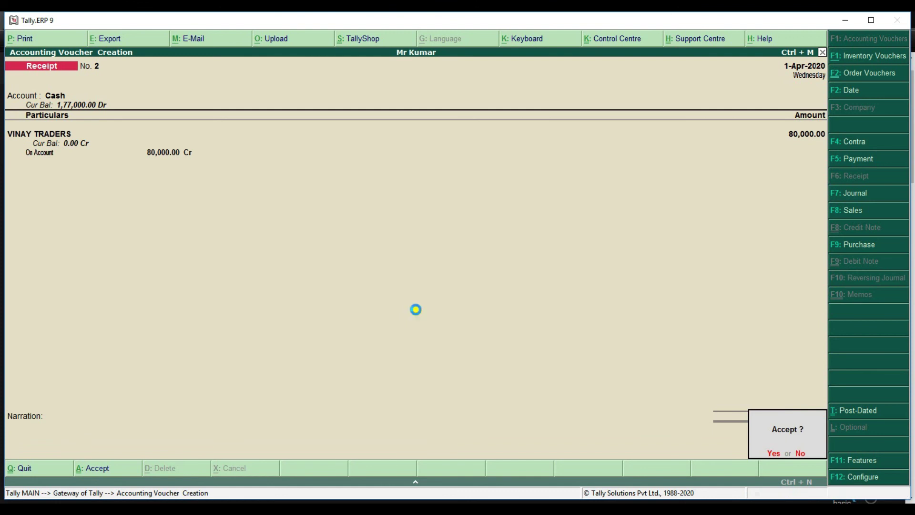
key(Return)
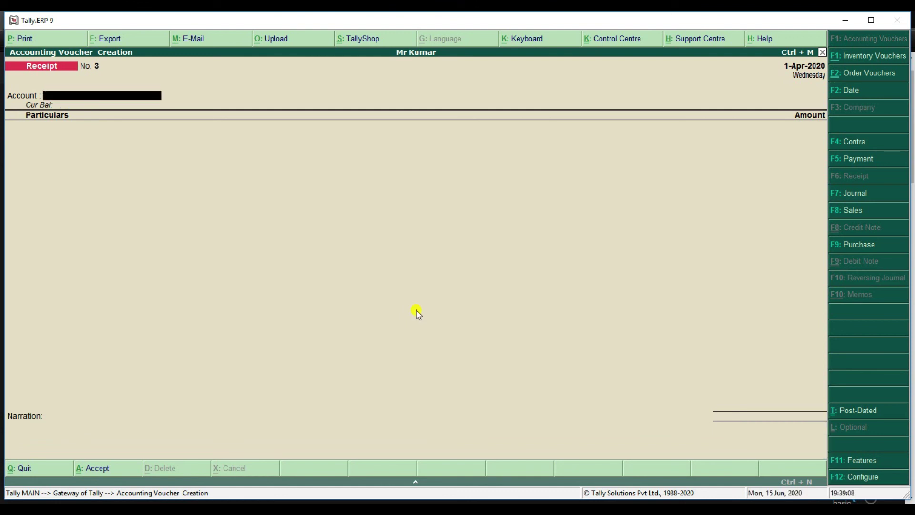
Step: Quit the blank receipt voucher and view the Current Assets group summary from the company's Balance Sheet
key(Escape)
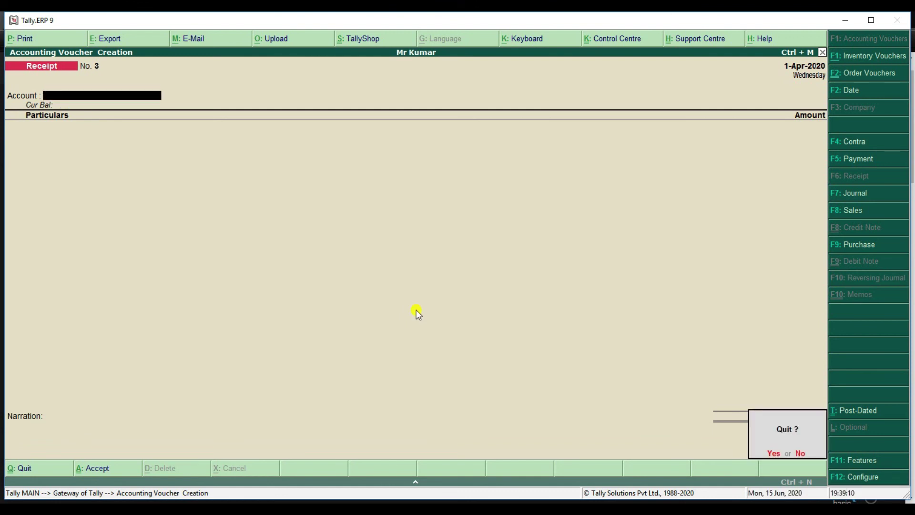
key(Return)
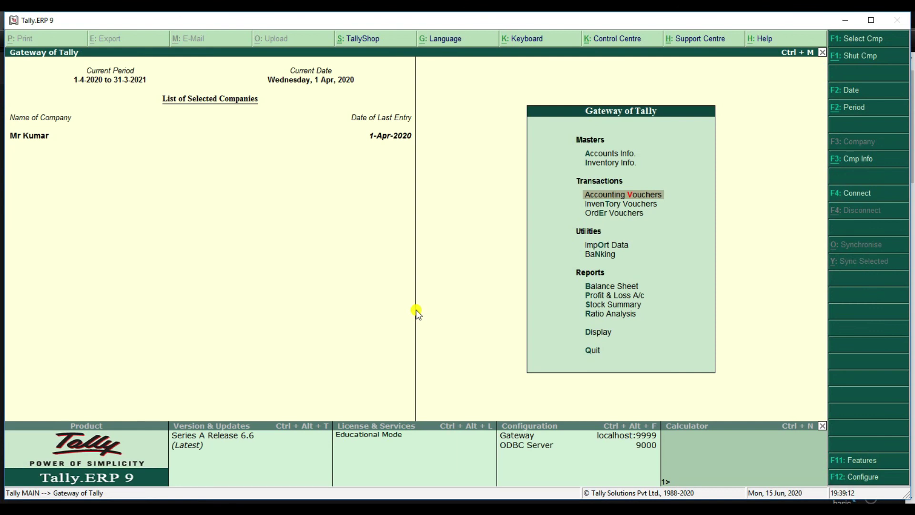
key(Down)
key(Down)
key(Down)
key(Down)
key(Down)
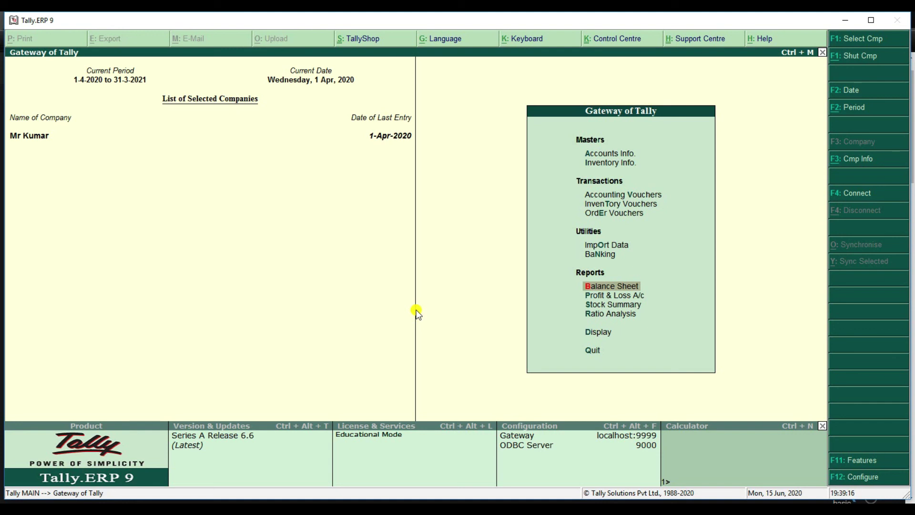
key(Return)
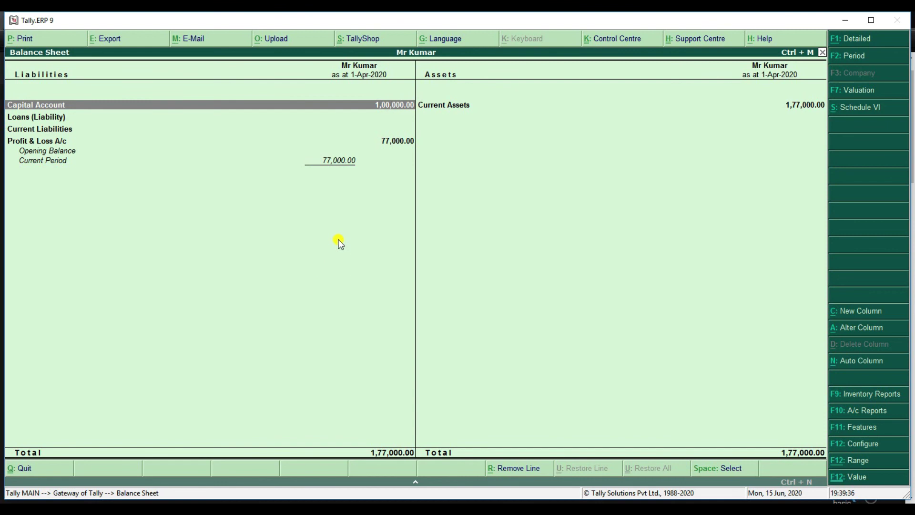
click(456, 106)
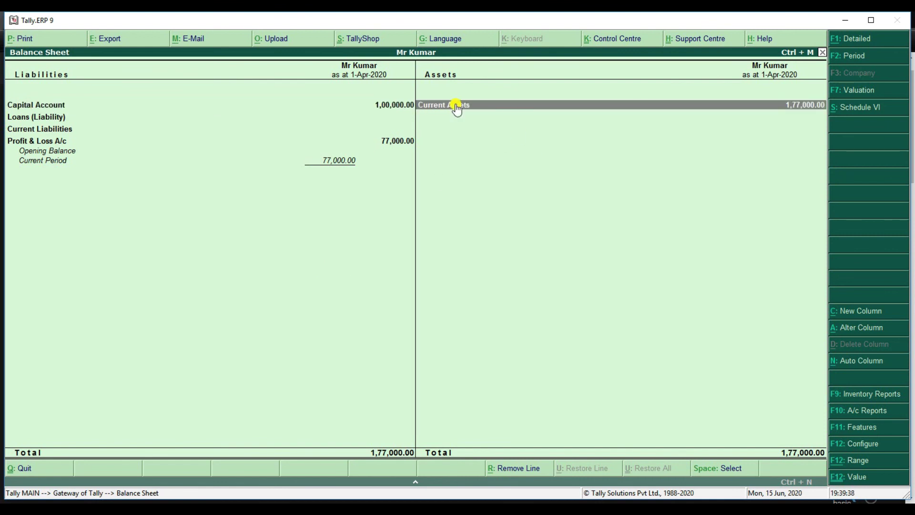
click(456, 106)
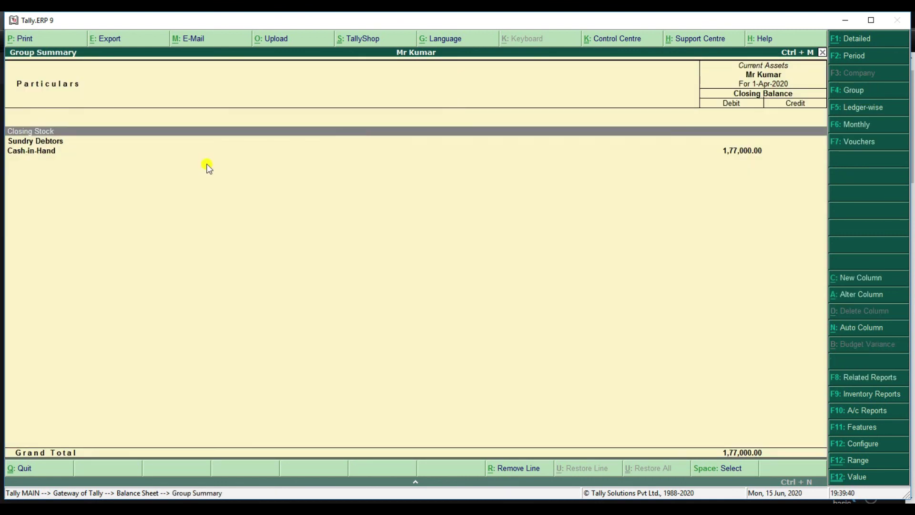